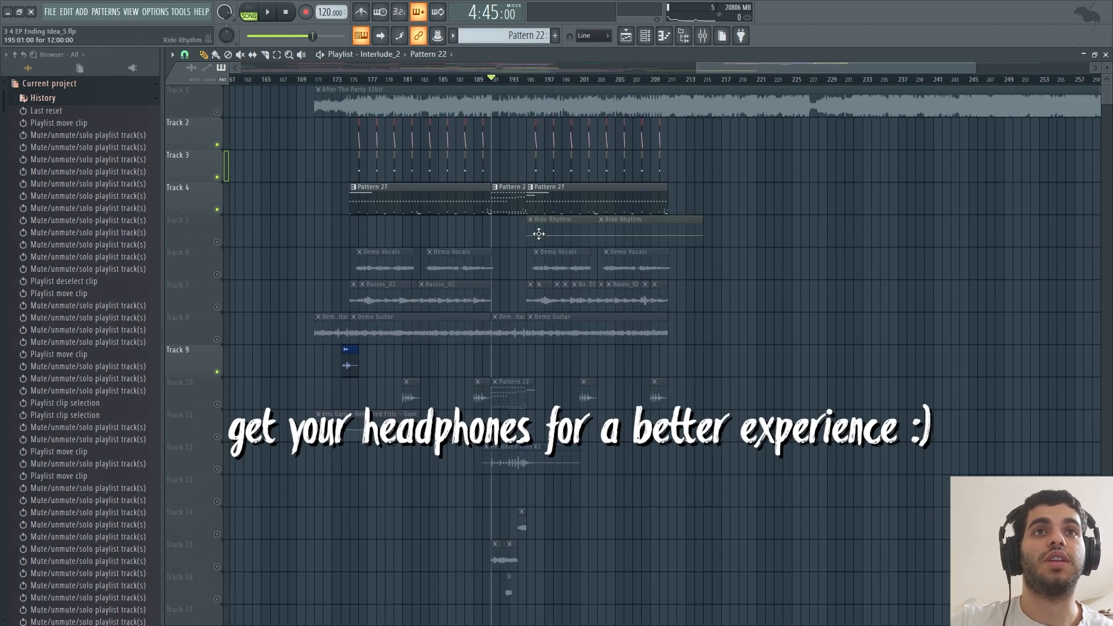
Listen to the soloed drum tracks and unmute the Ride Rhythm clips on Track 5 during playback.
key("space")
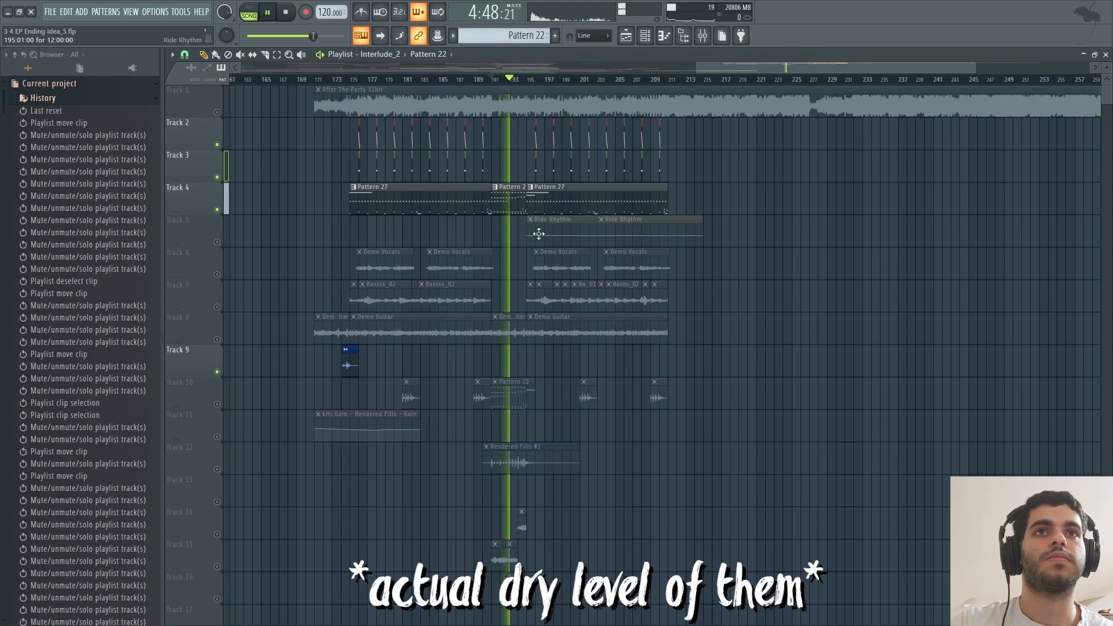
left_click(226, 246)
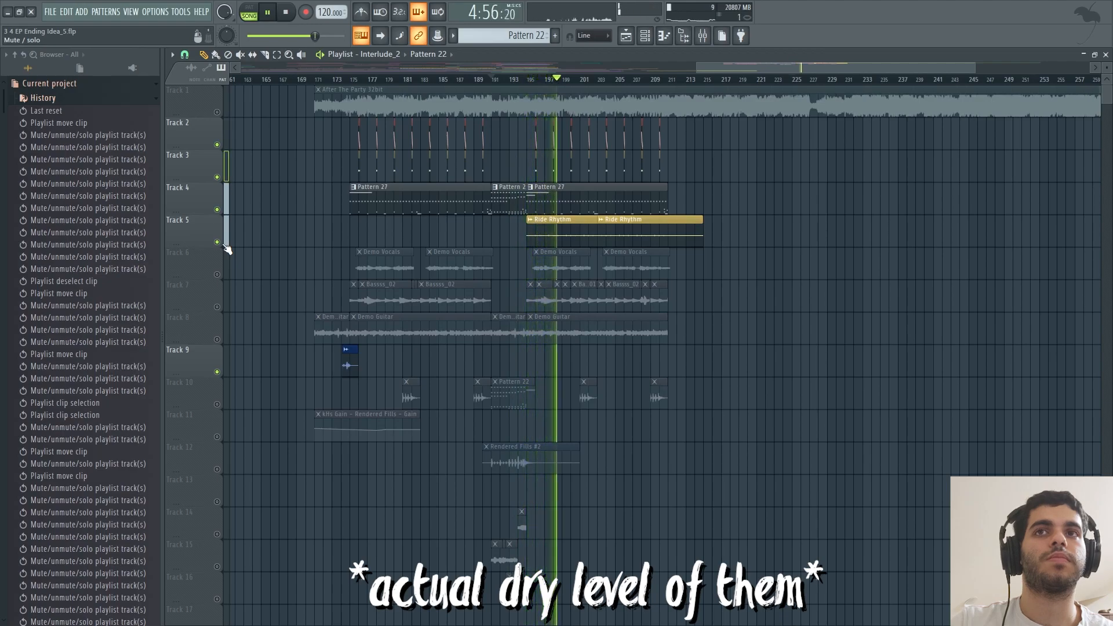
key("space")
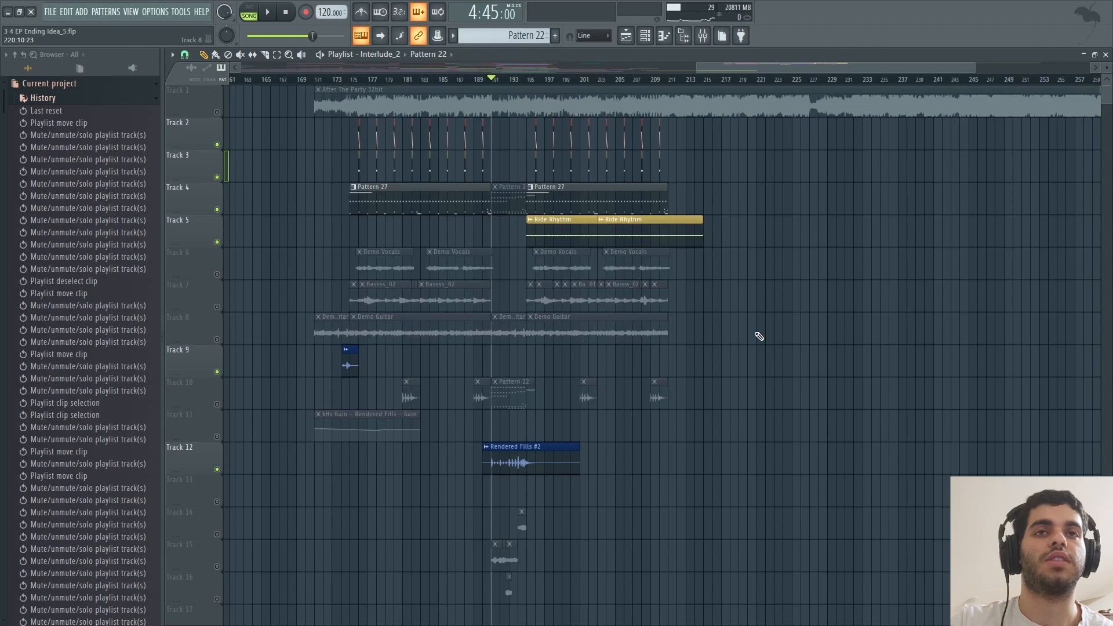
key("space")
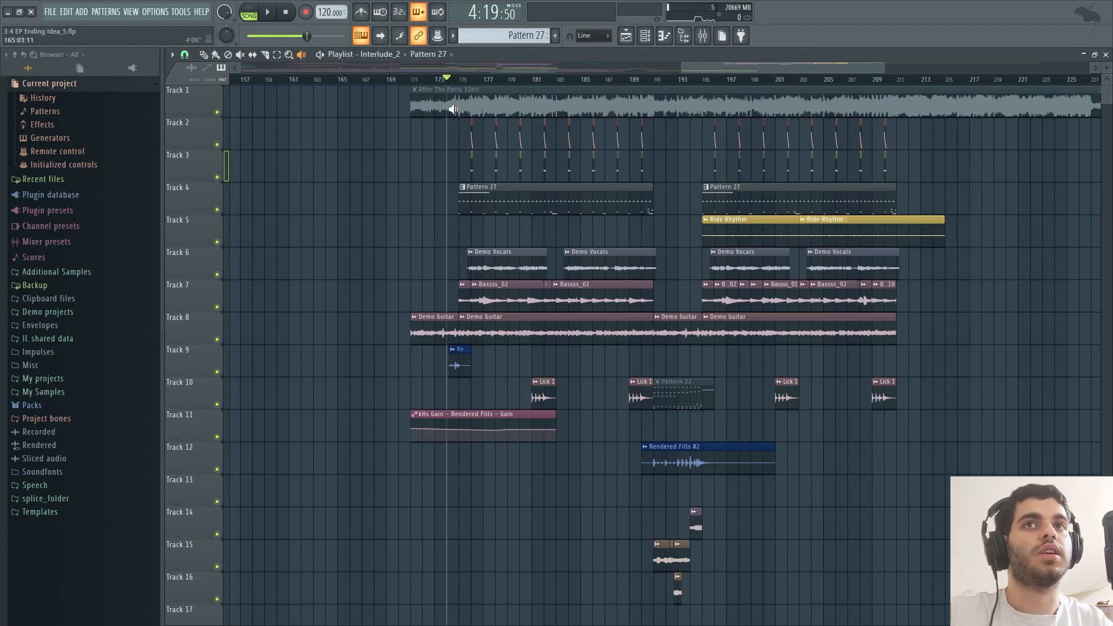
Listen to the muted After The Party 32bit clip on Track 1 in isolation.
left_click(453, 109)
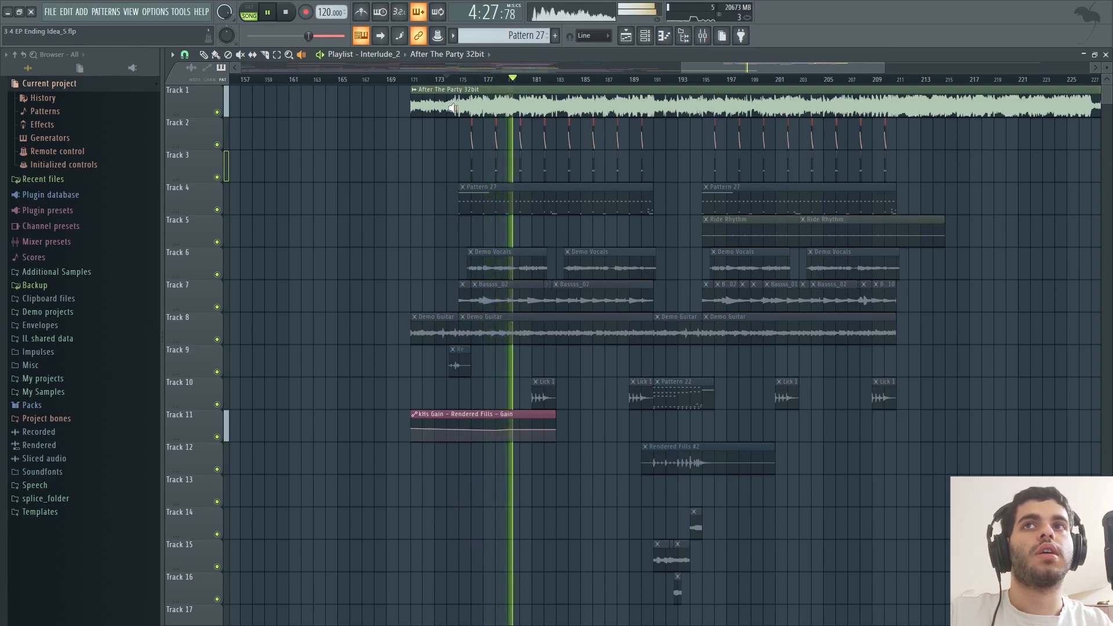
right_click(453, 108)
key("space")
left_click(205, 55)
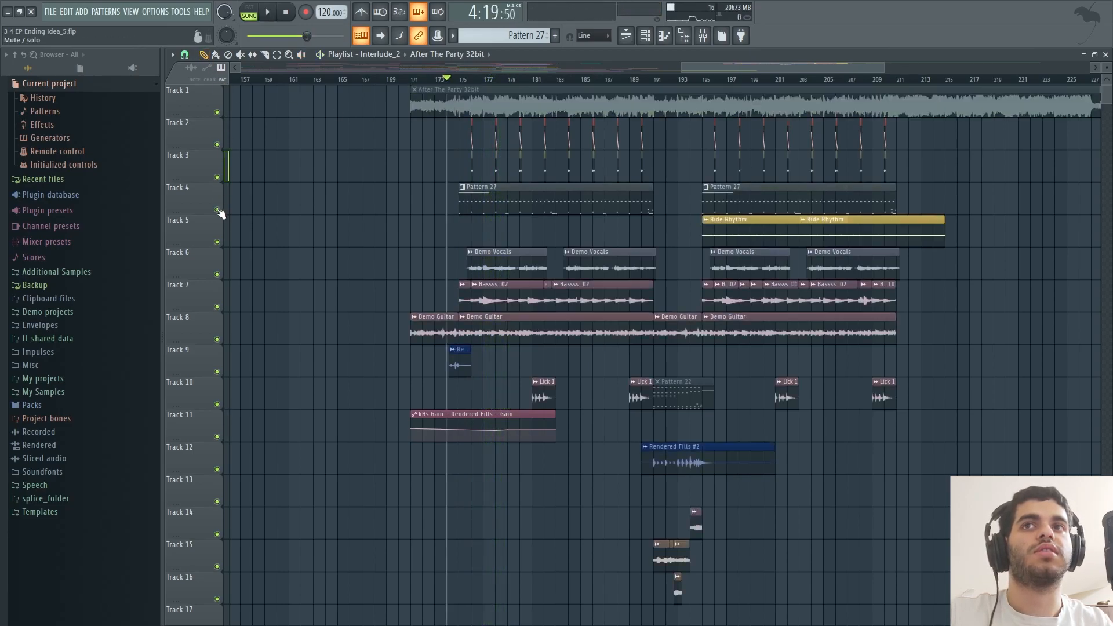
Listen to Tracks 2, 3 and 4 in isolation from bar 175, and reactivate all tracks.
right_click(217, 210)
left_click(217, 177)
left_click(217, 144)
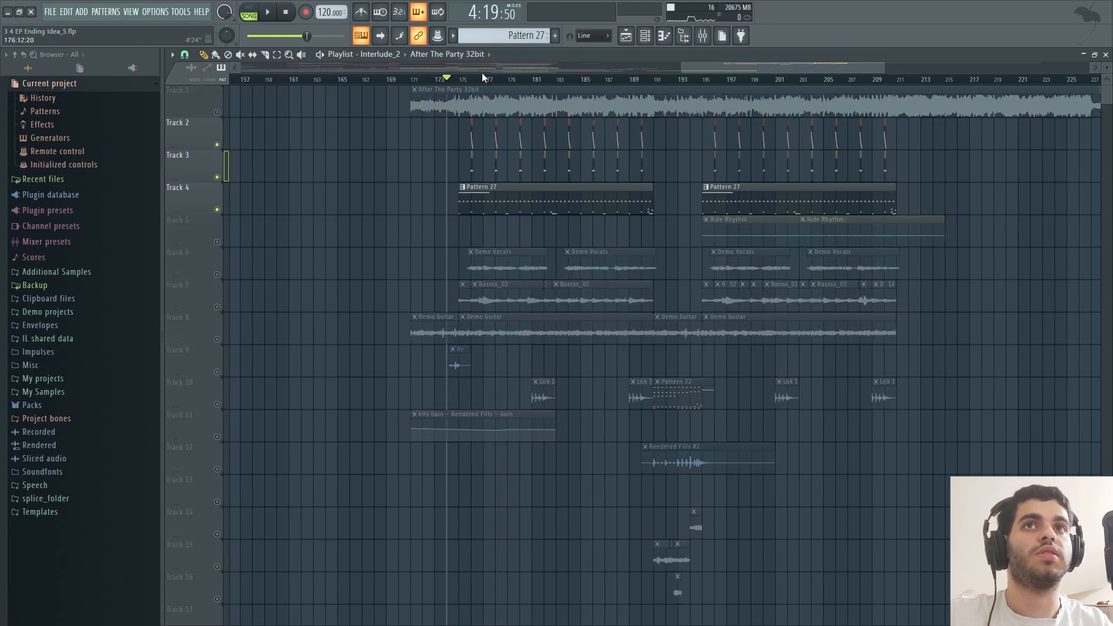
left_click(467, 81)
key("space")
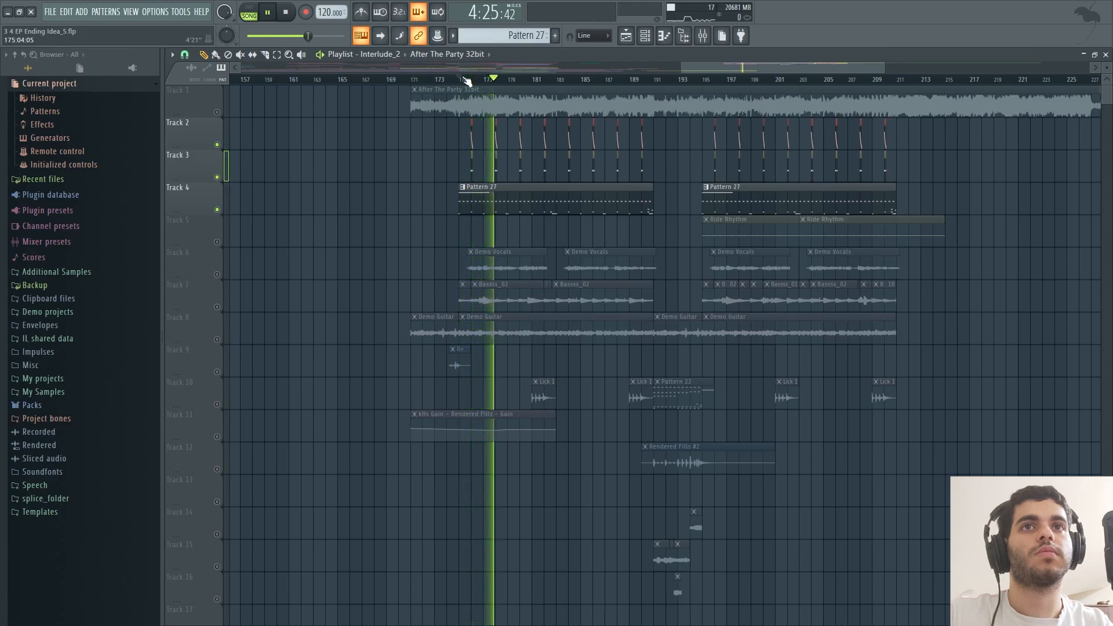
key("space")
right_click(216, 210)
right_click(217, 210)
Open the Battery 4 #2 sampler that plays Pattern 27.
left_click(623, 193)
left_click(648, 42)
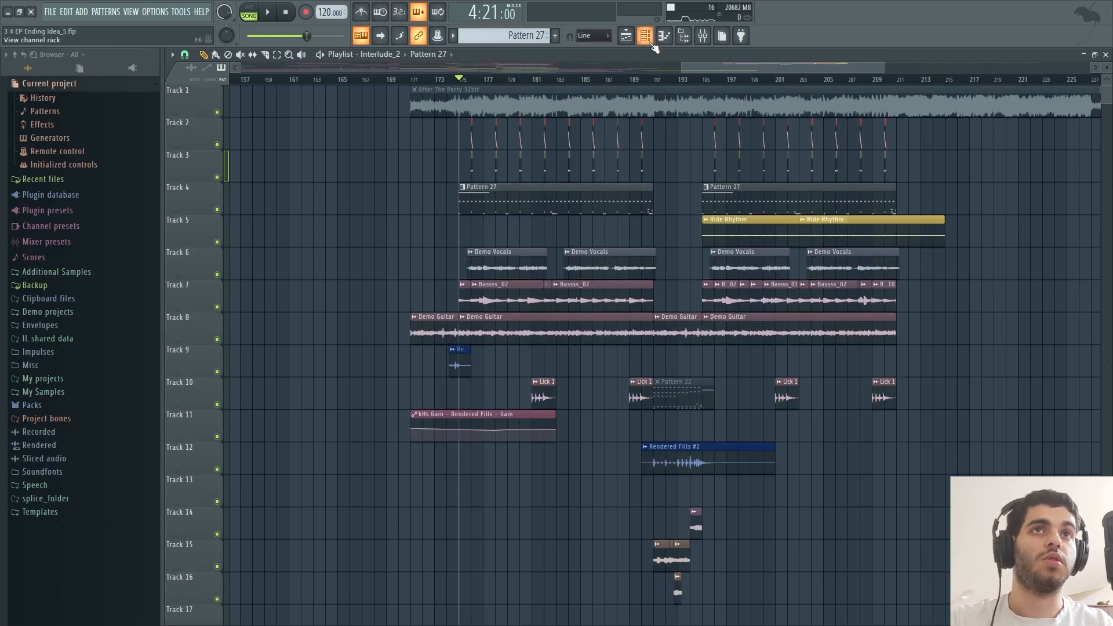
left_click(651, 44)
left_click(530, 230)
left_click(515, 280)
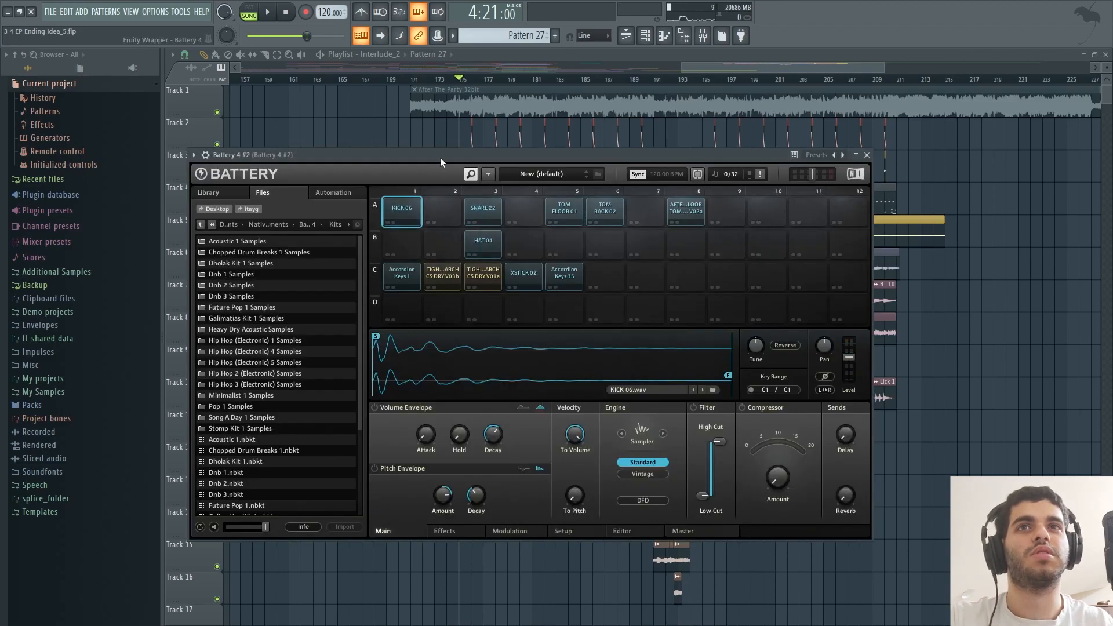
left_click_drag(440, 158, 425, 153)
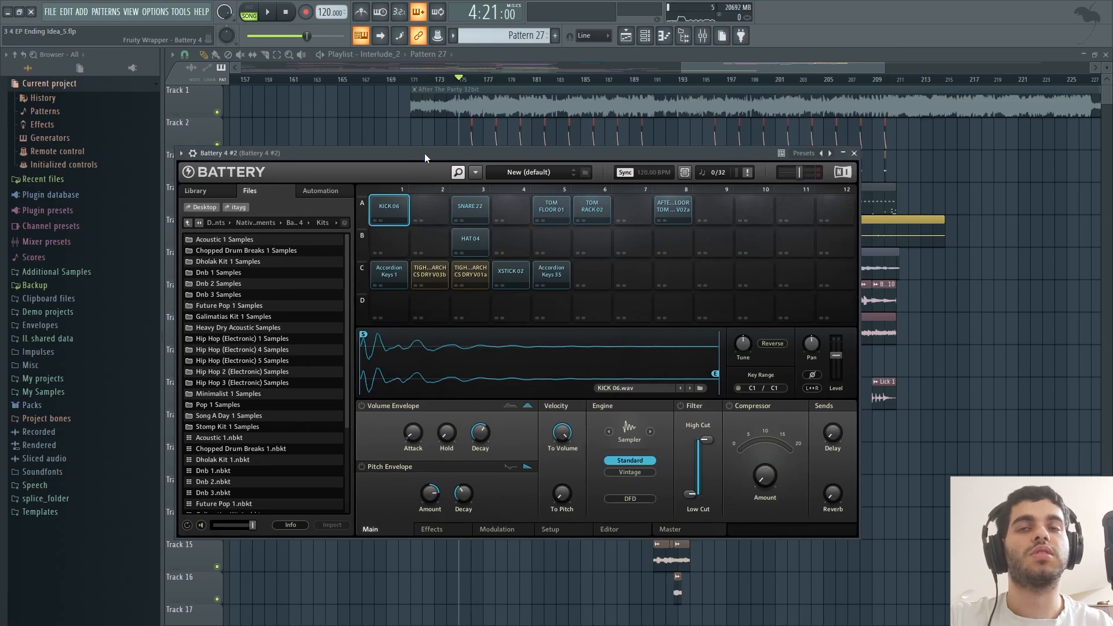
left_click_drag(425, 153, 441, 156)
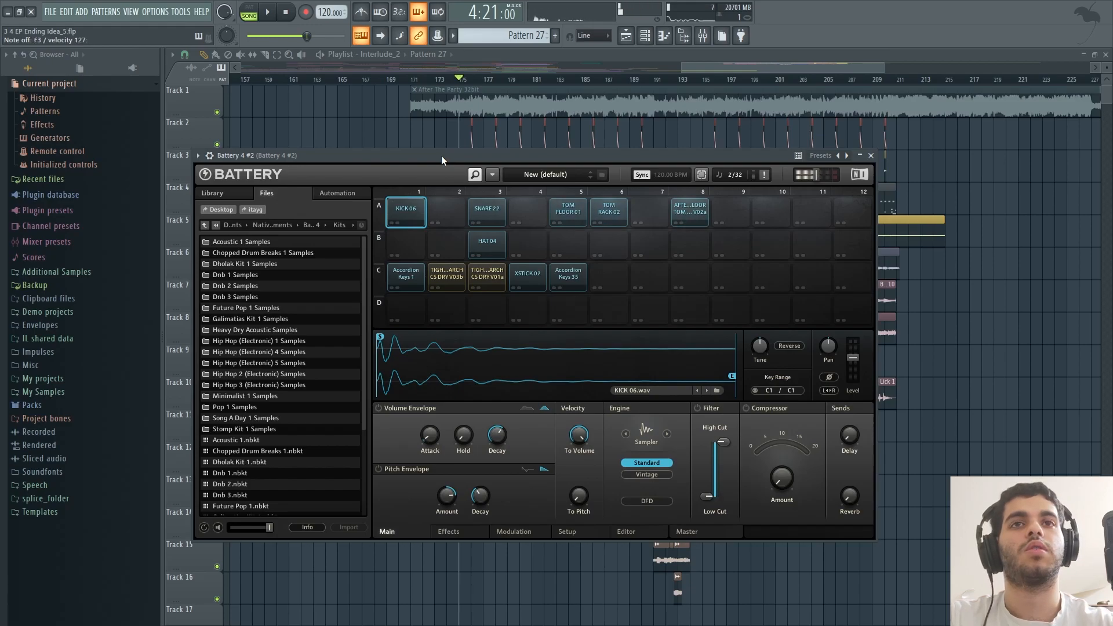
Audition the HAT 04 and Accordion Keys 1 cells in Battery, and close the sampler.
left_click(492, 243)
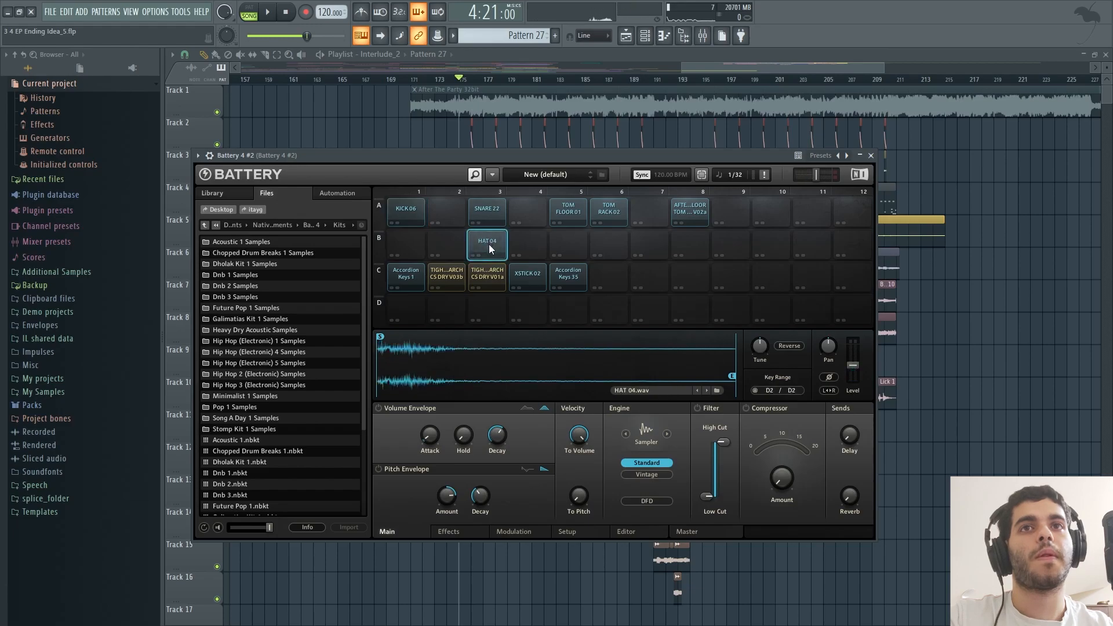
left_click(405, 275)
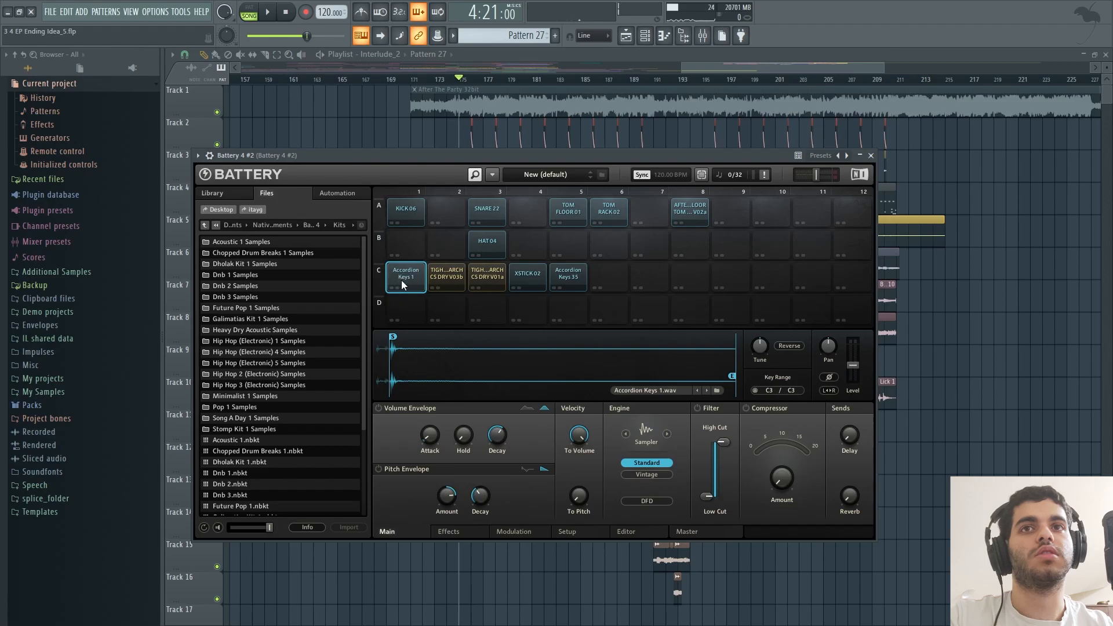
left_click(487, 237)
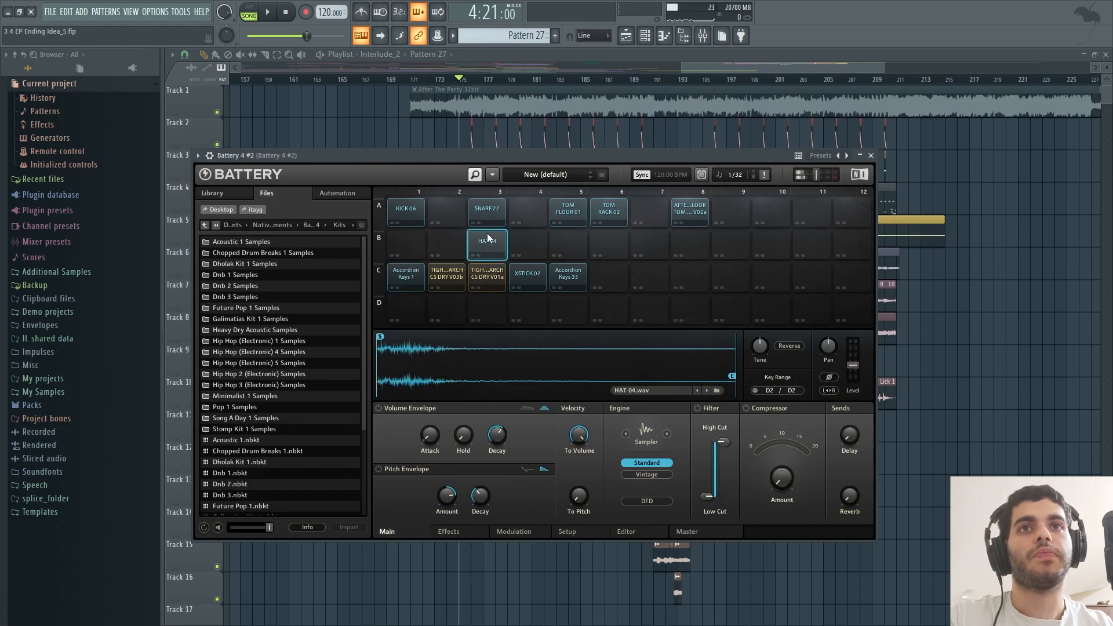
left_click(871, 156)
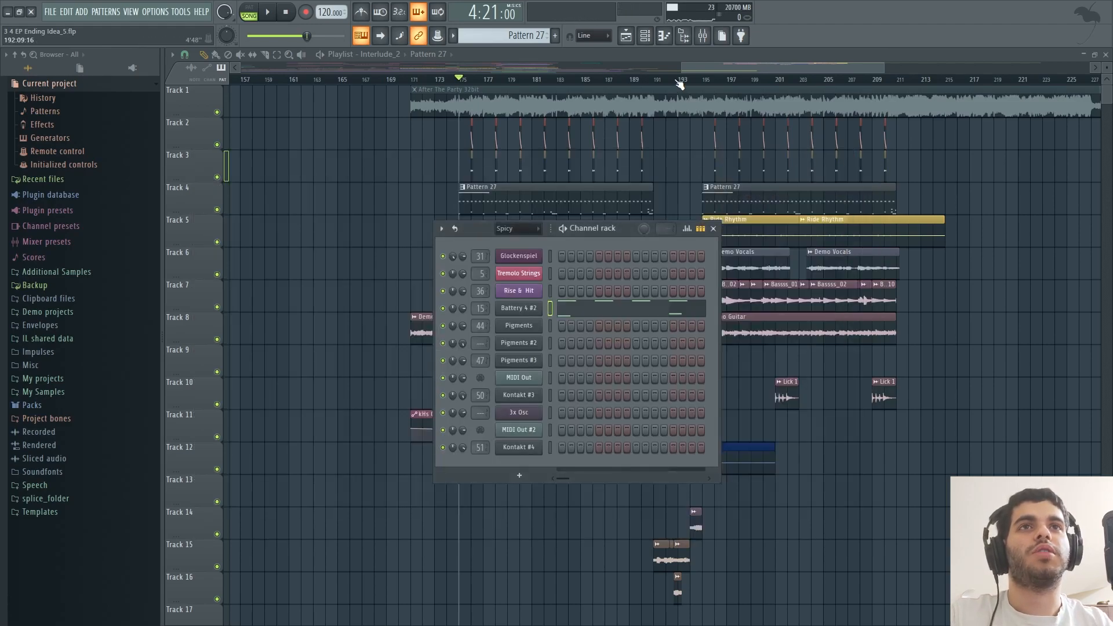
Switch playback to pattern mode and open the Battery 4 #2 notes of Pattern 27 in the piano roll.
left_click_drag(475, 226, 586, 171)
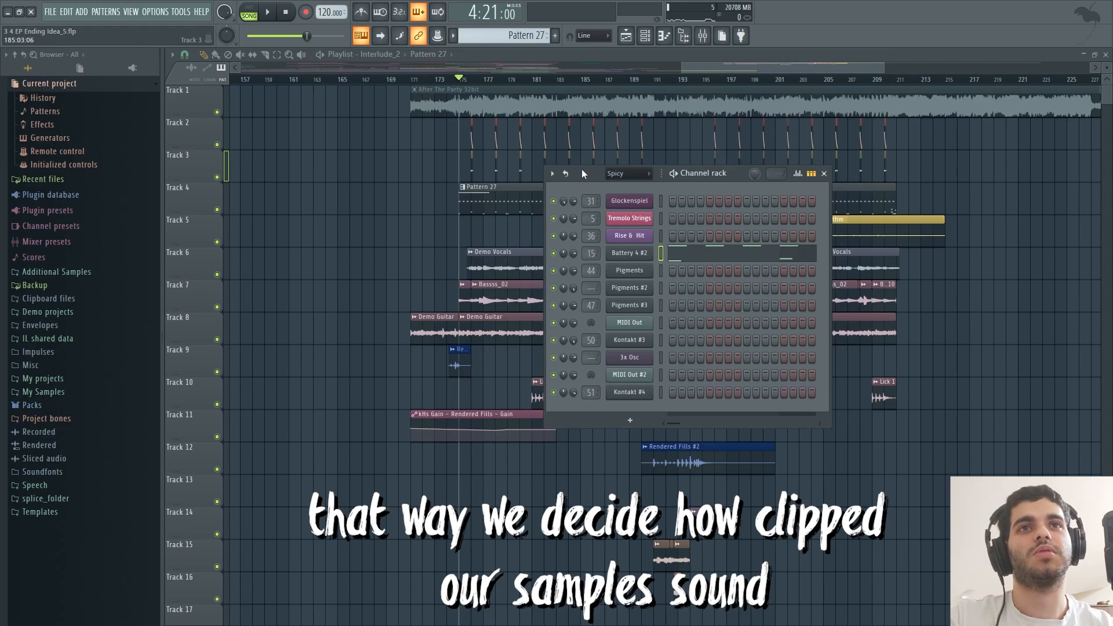
left_click_drag(582, 170, 568, 183)
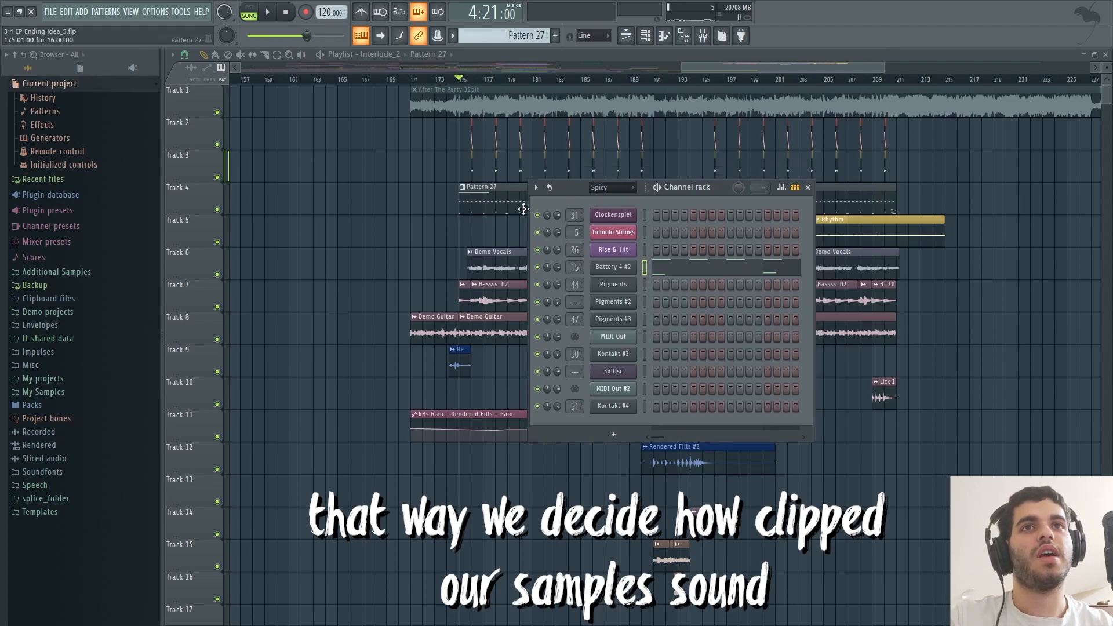
left_click_drag(570, 190, 584, 216)
left_click(248, 12)
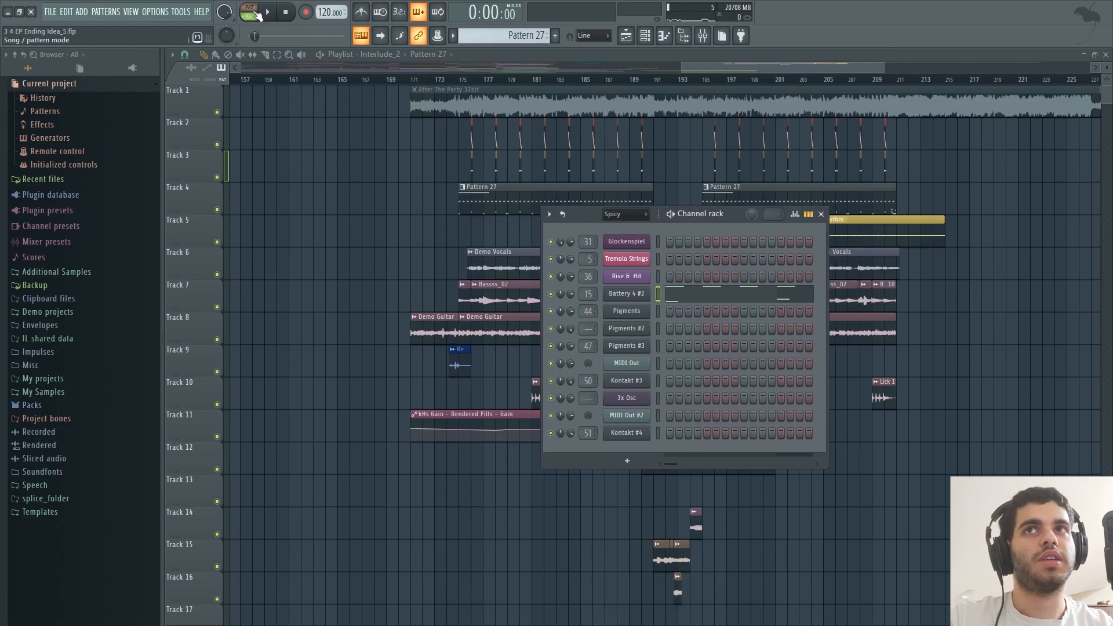
left_click(703, 293)
Play the Battery 4 #2 drum pattern from its start and again from bar 16.
key("space")
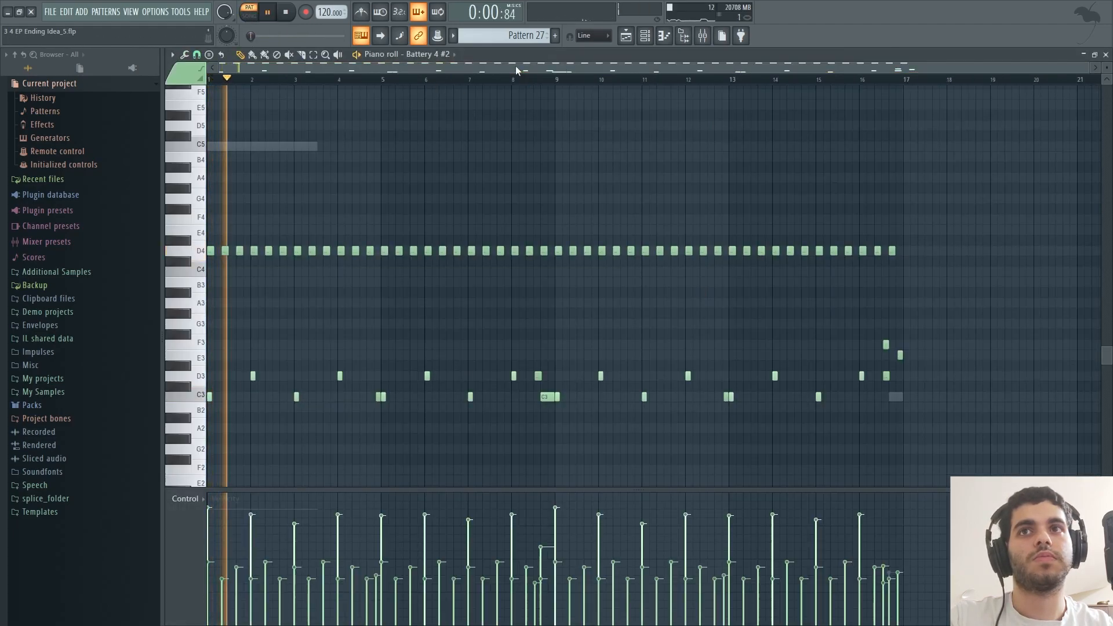
key("space")
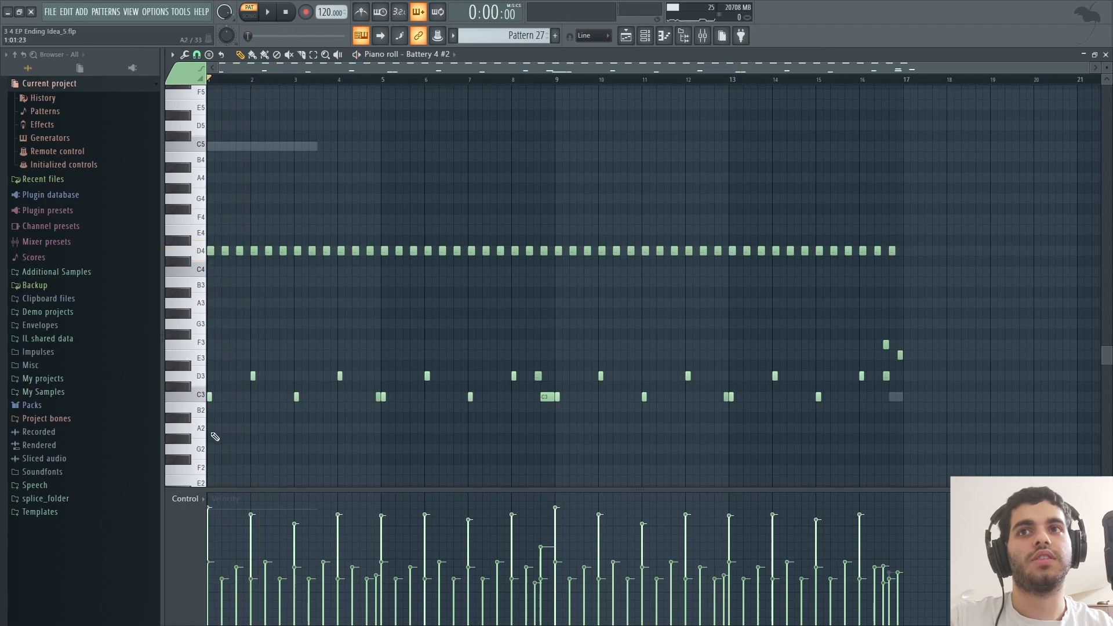
left_click(861, 80)
key("space")
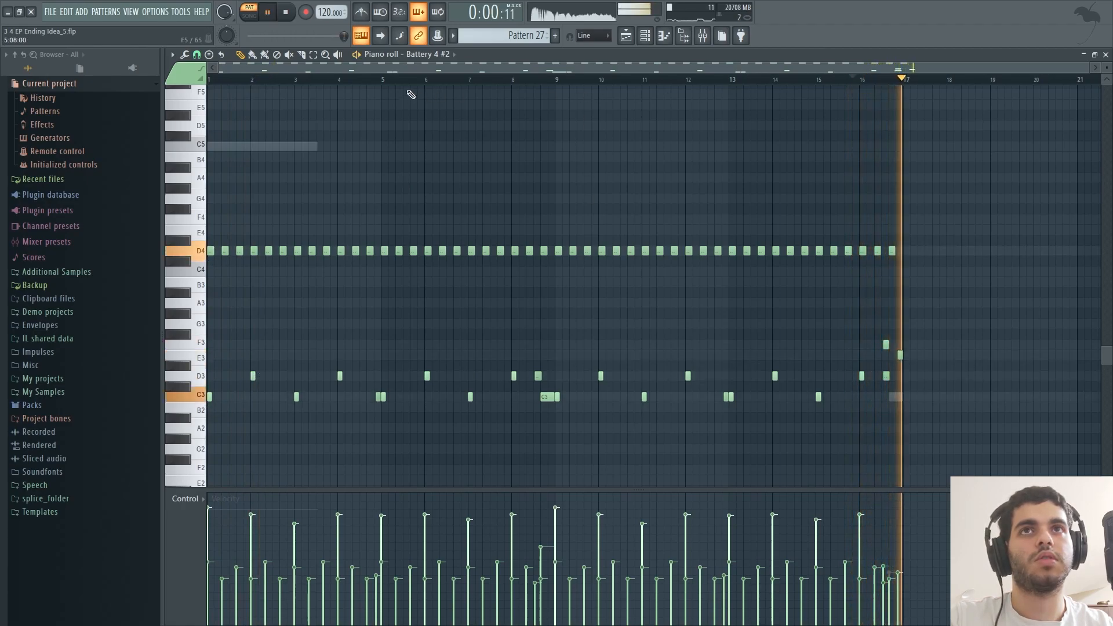
key("space")
View the Addictive Drums 2 Kick notes of Pattern 27, and return to the playlist.
left_click(430, 55)
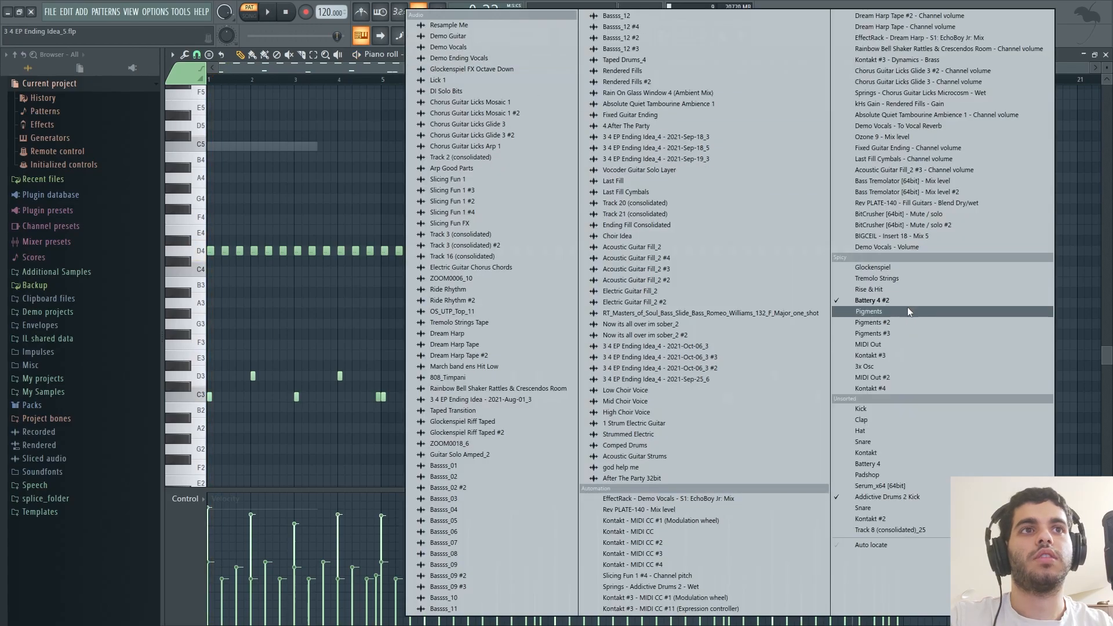
left_click(887, 497)
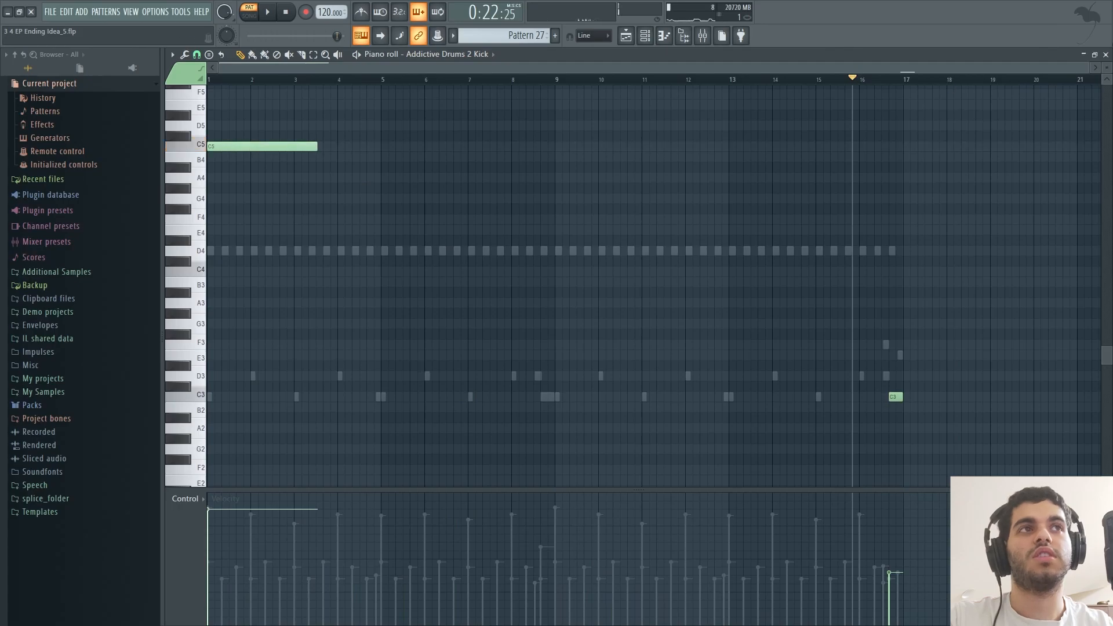
left_click(1106, 54)
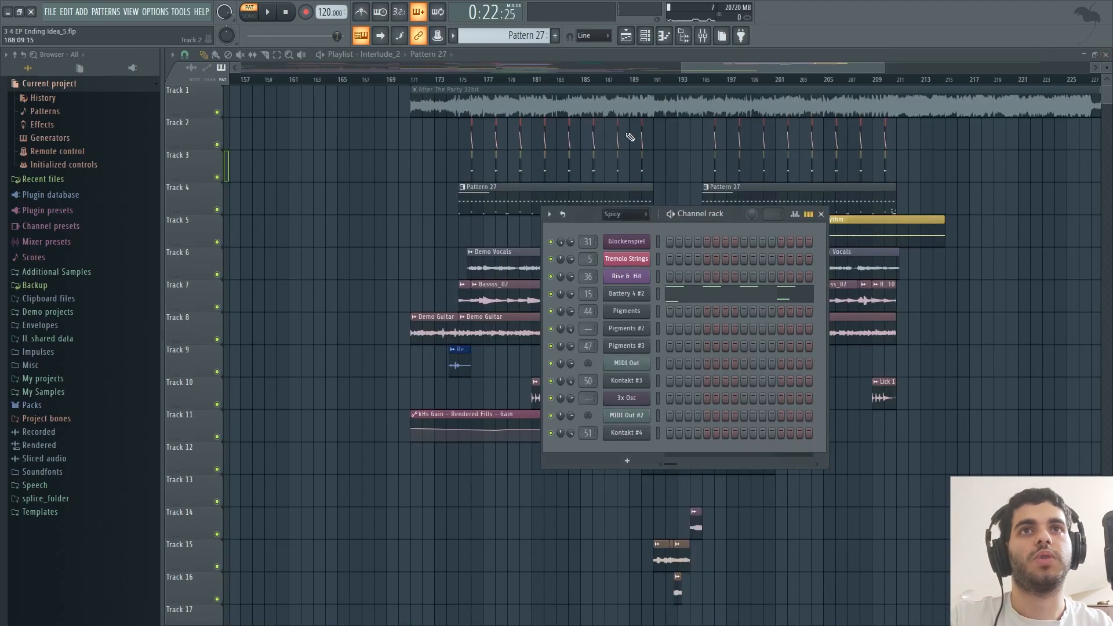
left_click(459, 79)
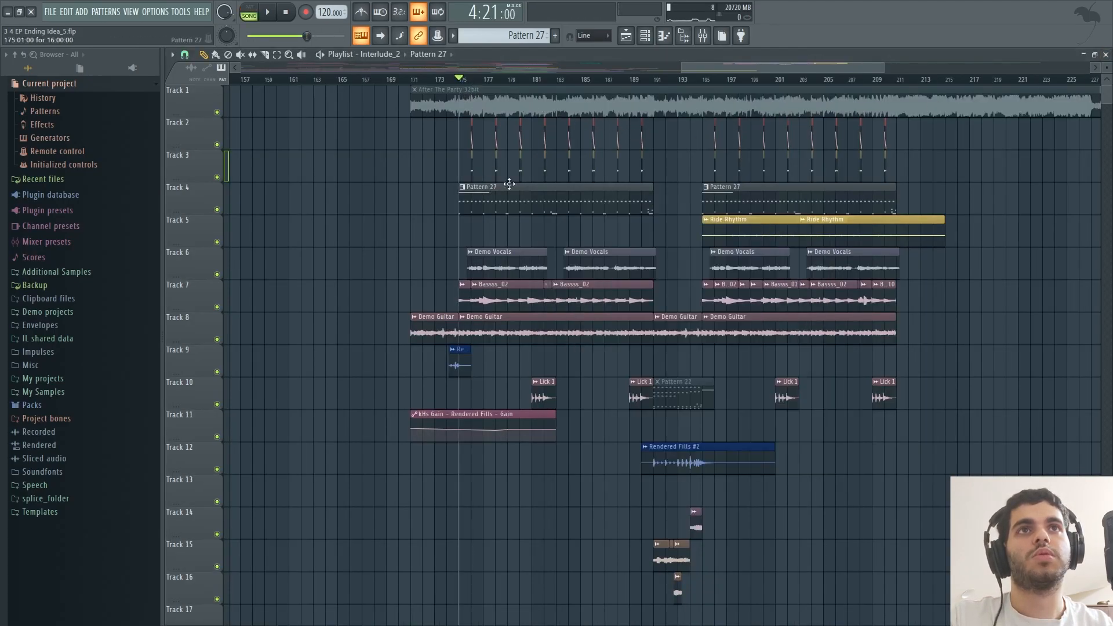
Open SPECOMP on the Battery 4 #2 mixer track and disable the Rev PLATE-140, PreBOX and TAN effects.
left_click(702, 36)
left_click(249, 12)
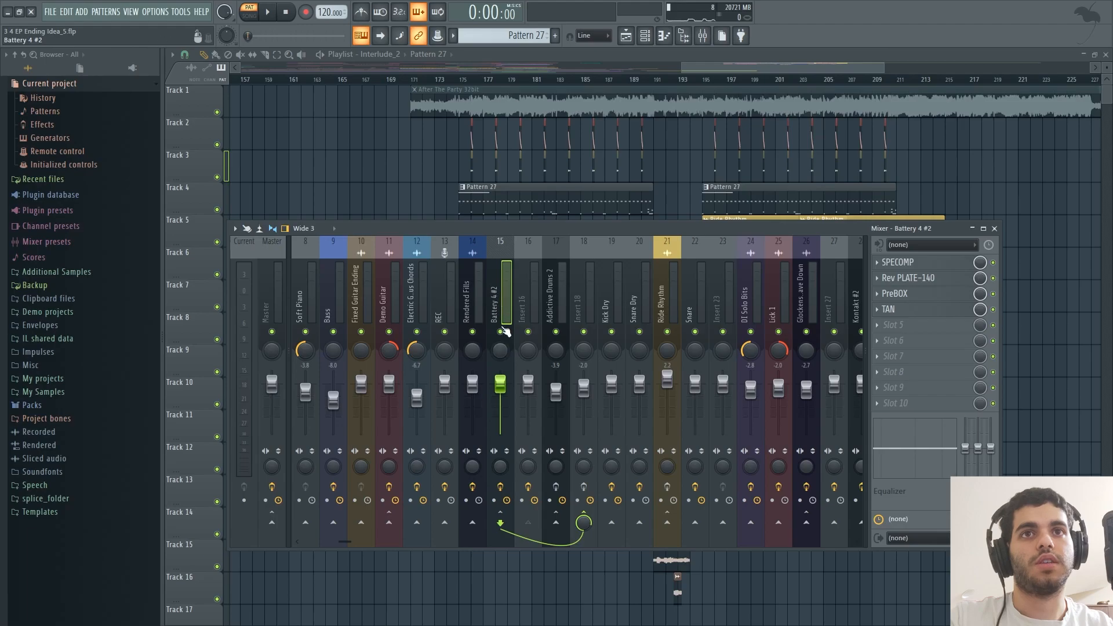
left_click(935, 268)
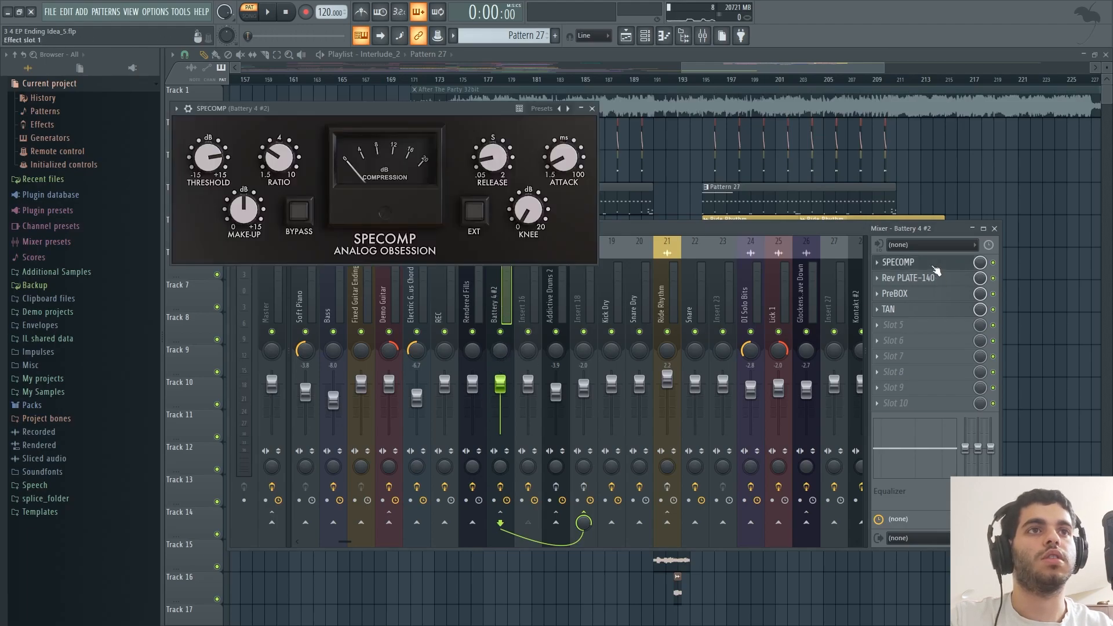
left_click(999, 306)
Play Pattern 27 through SPECOMP several times, examining its make-up gain, release setting and compression meter.
key("space")
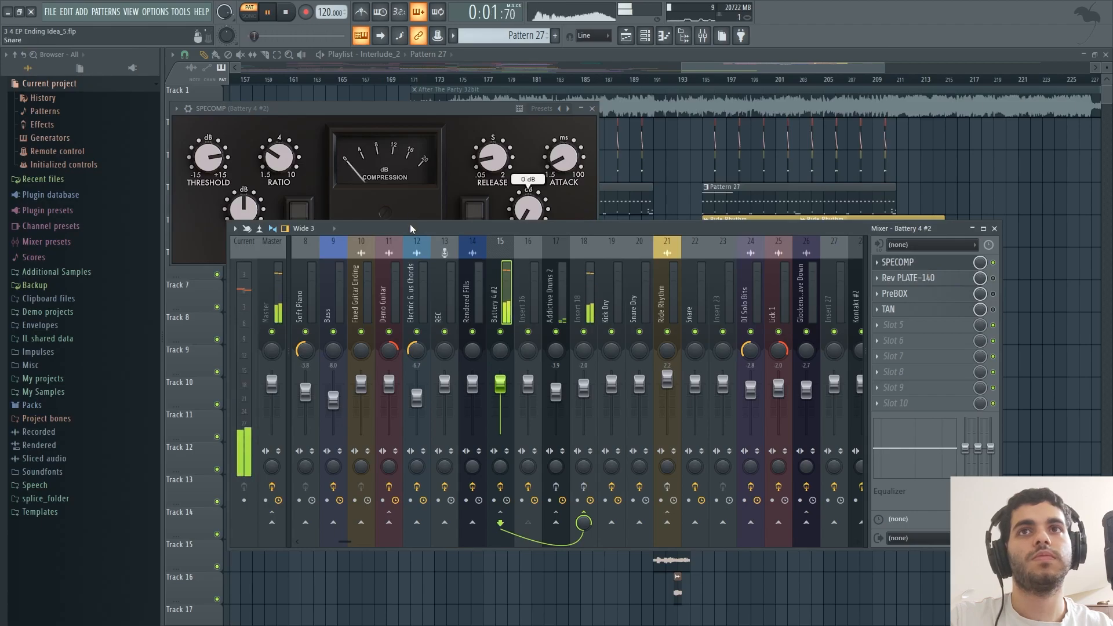
left_click_drag(409, 224, 411, 234)
left_click_drag(395, 118, 421, 115)
key("space")
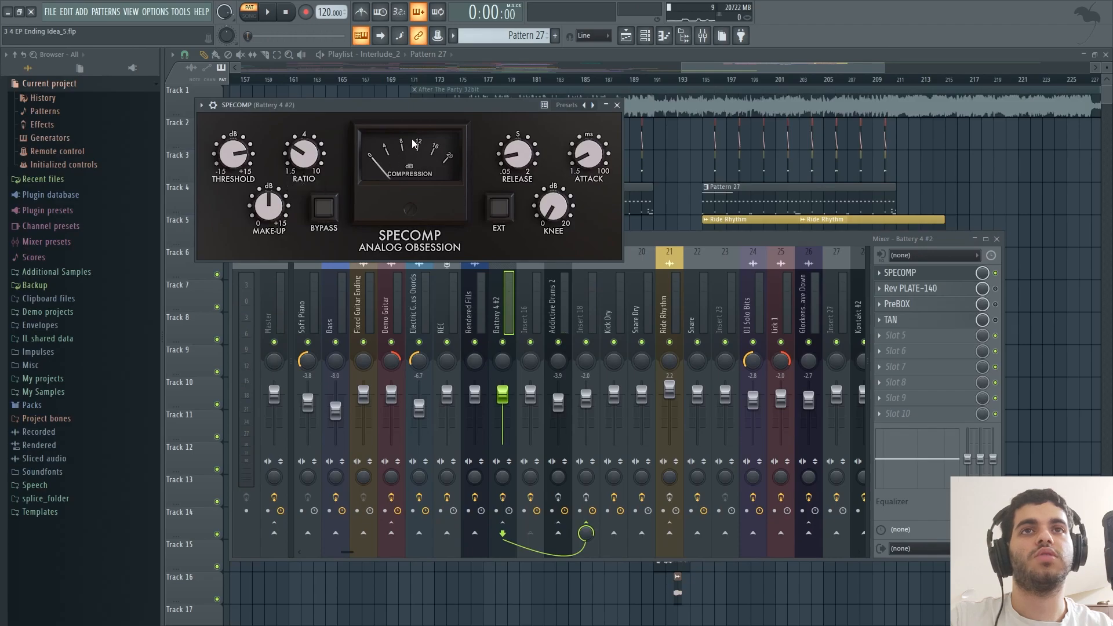
mouse_move(270, 218)
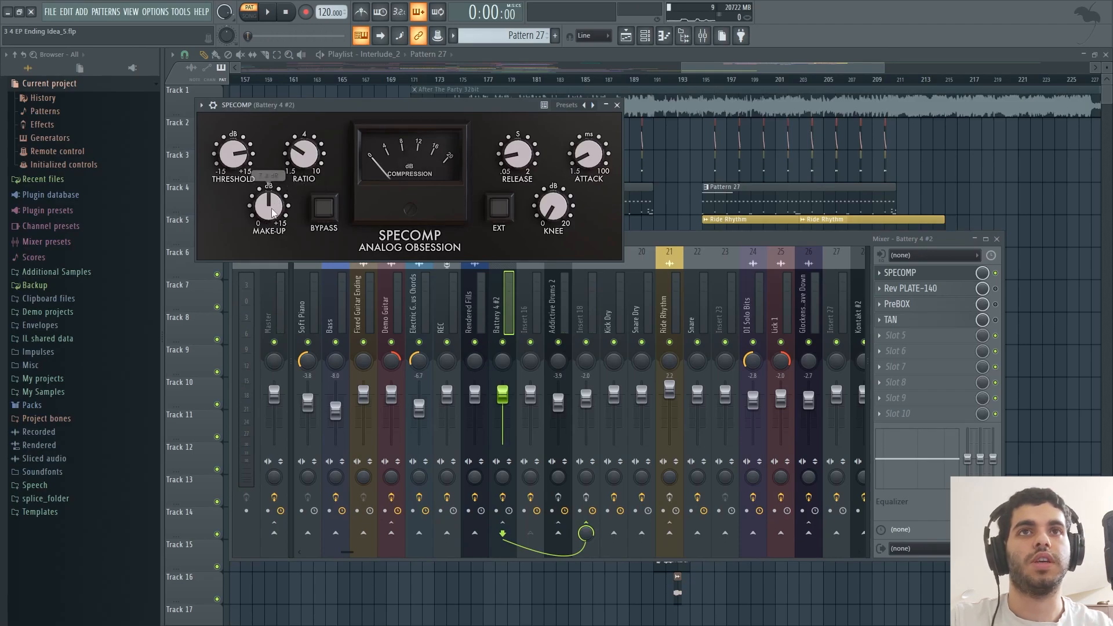
key("space")
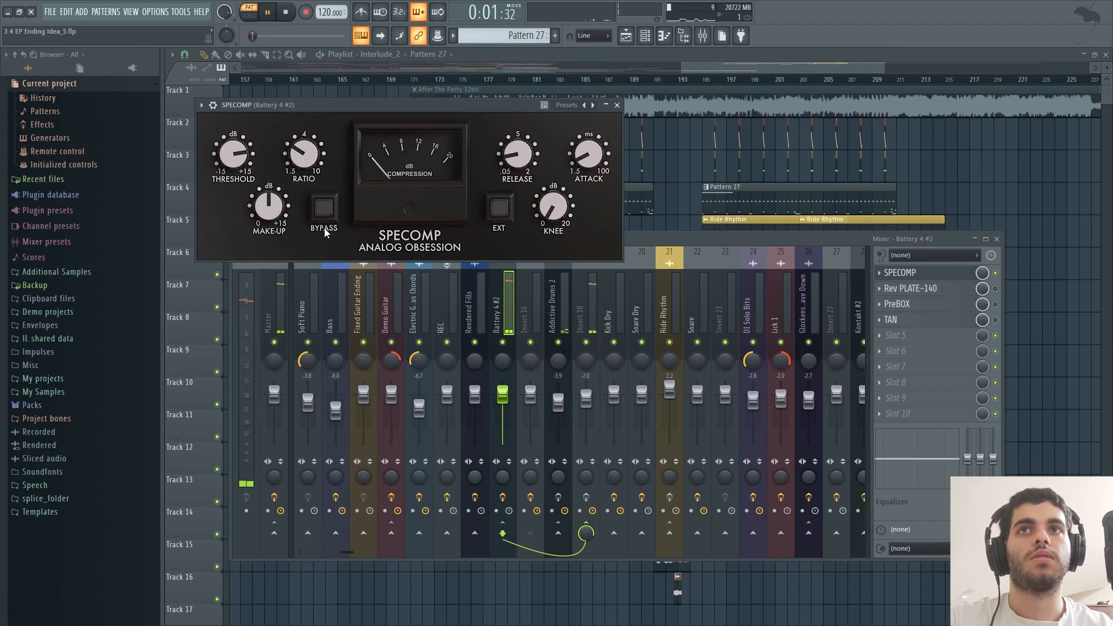
key("space")
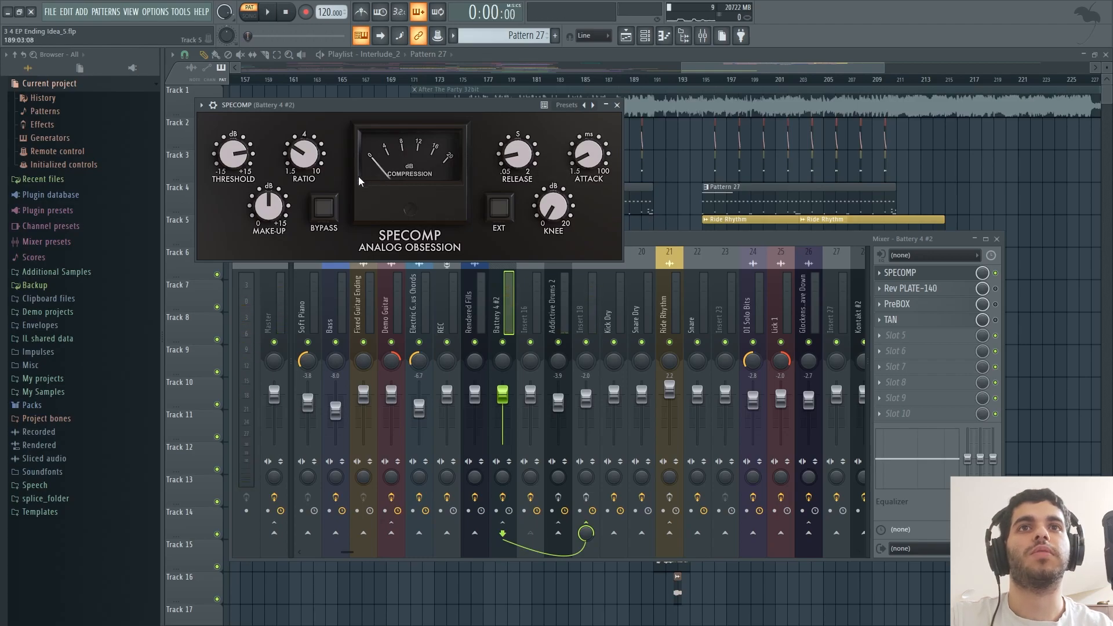
mouse_move(512, 164)
key("space")
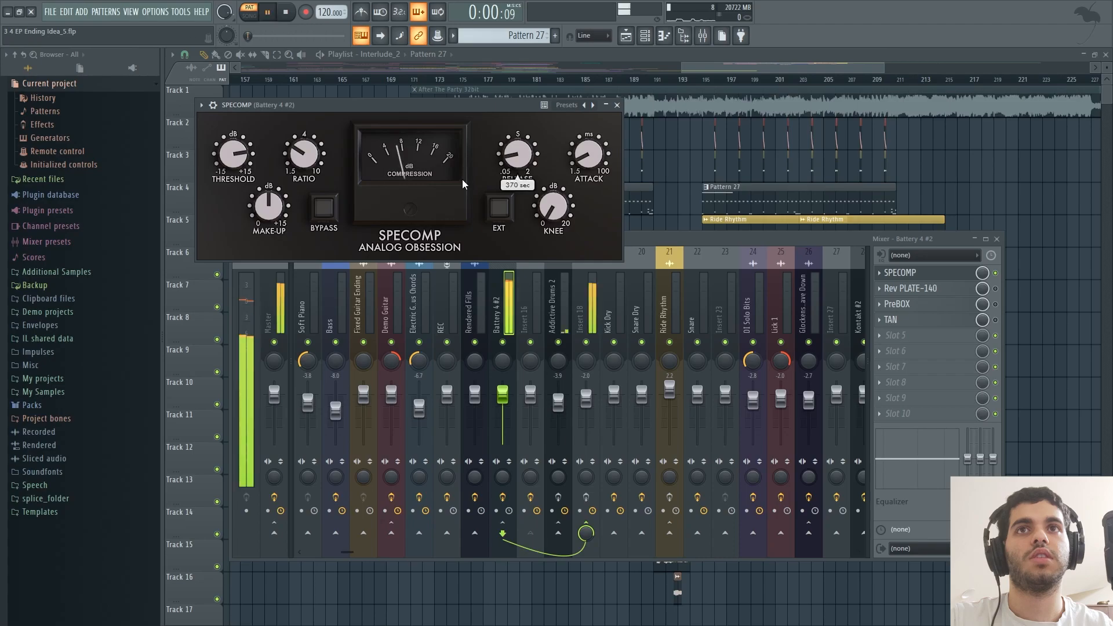
key("space")
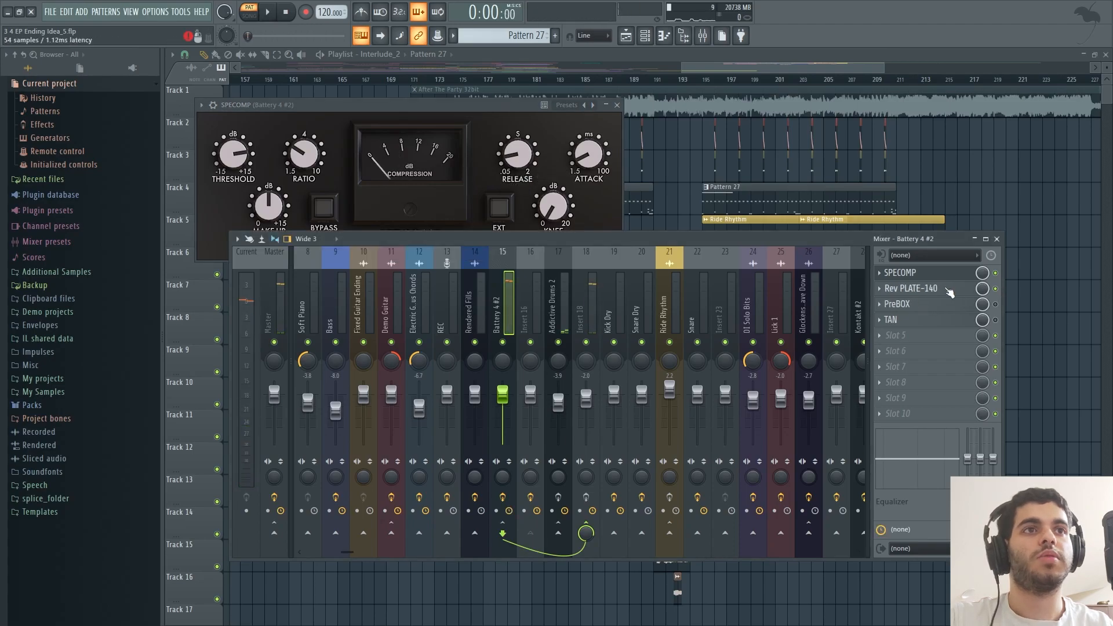
Open Rev PLATE-140 on the Battery 4 #2 mixer track, examine its drive setting, and close SPECOMP.
left_click(893, 288)
left_click_drag(441, 123, 501, 180)
mouse_move(465, 358)
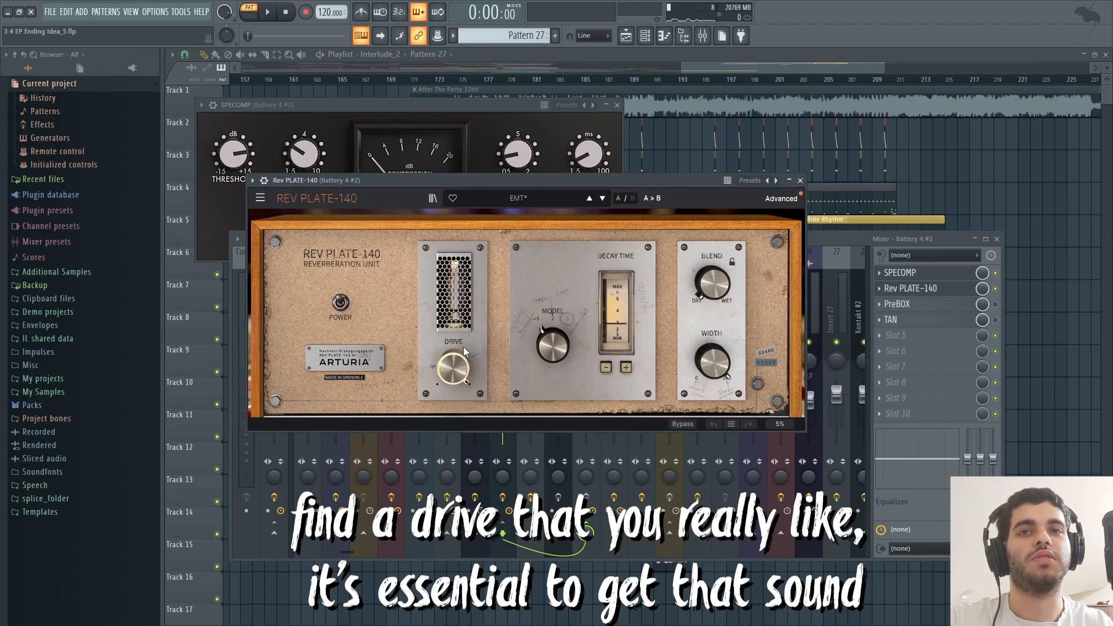
left_click_drag(461, 180, 483, 179)
left_click(898, 273)
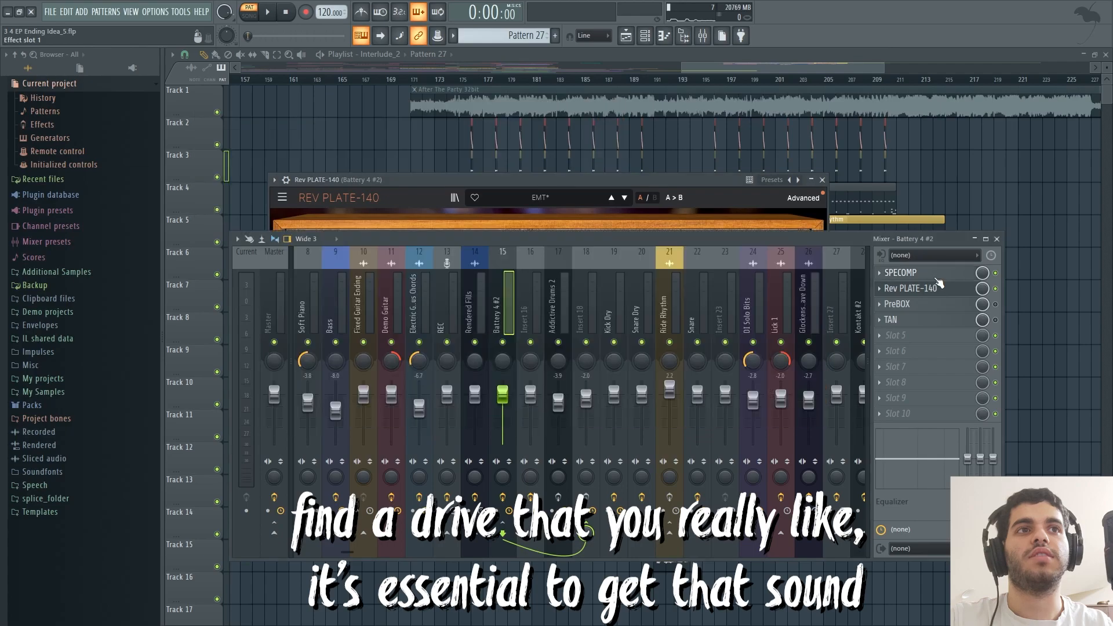
Play Pattern 27 through Rev PLATE-140 twice to hear the drive, and close the reverb.
left_click(712, 184)
left_click_drag(712, 183, 687, 146)
key("space")
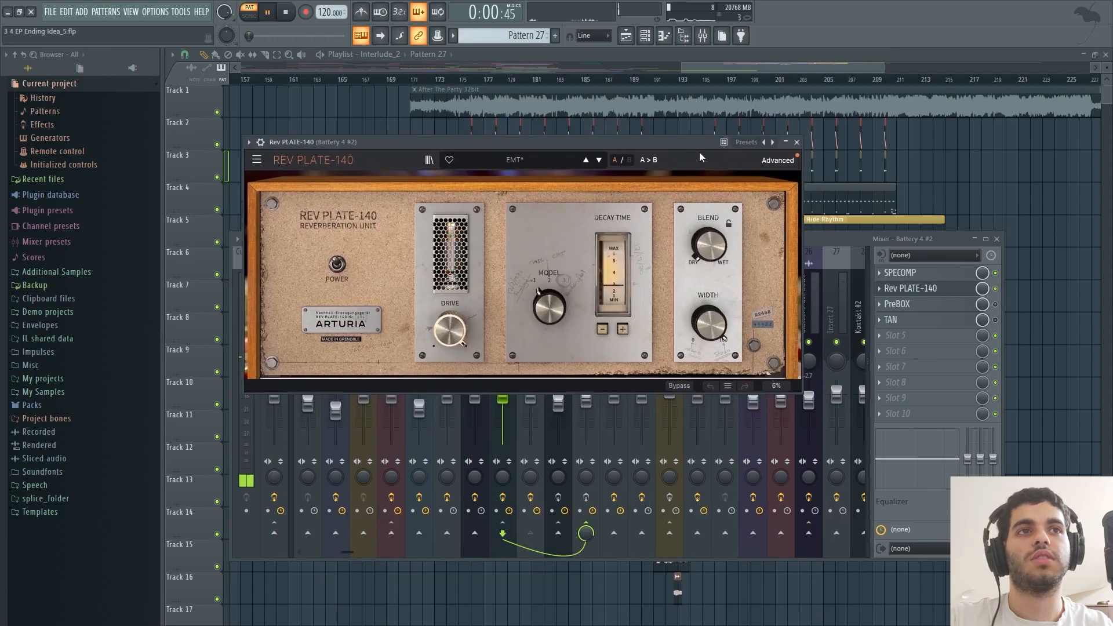
key("space")
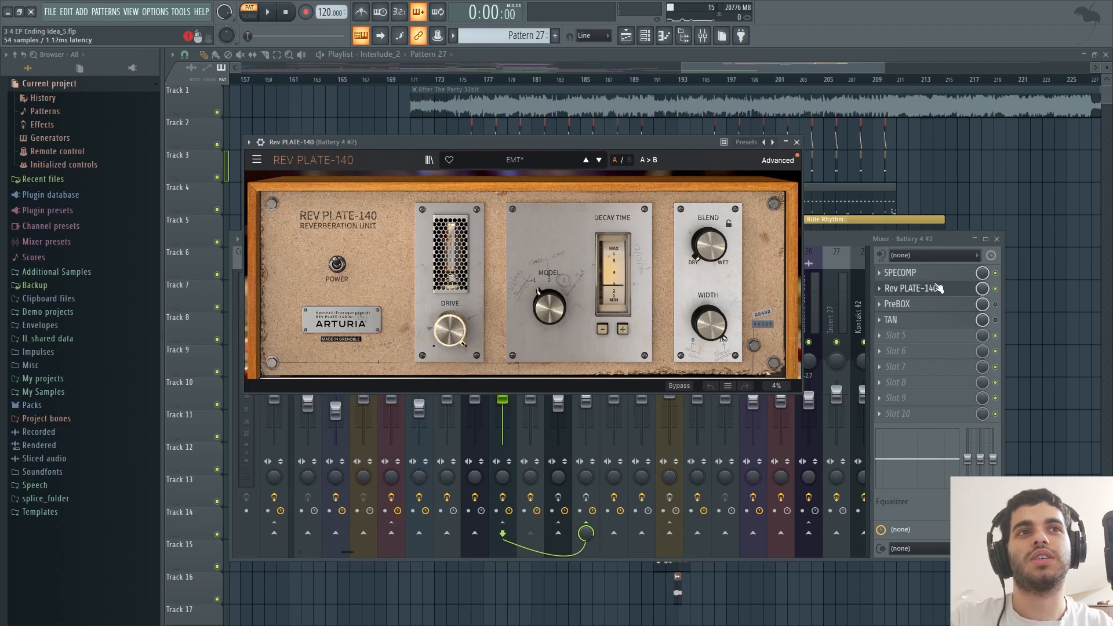
left_click_drag(606, 143, 544, 144)
key("space")
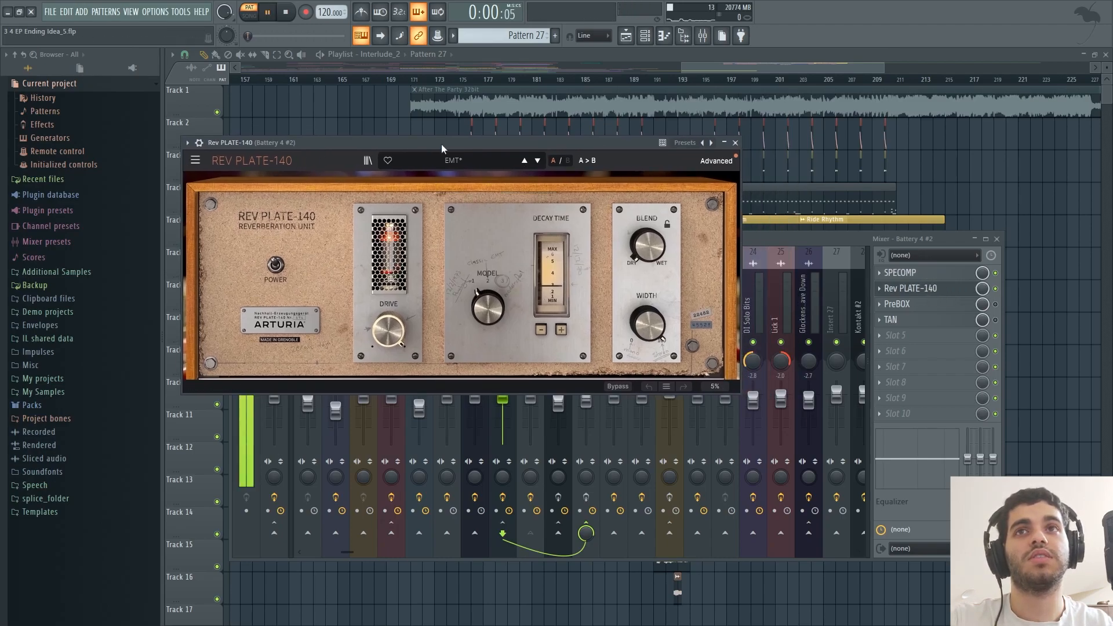
key("space")
left_click(947, 294)
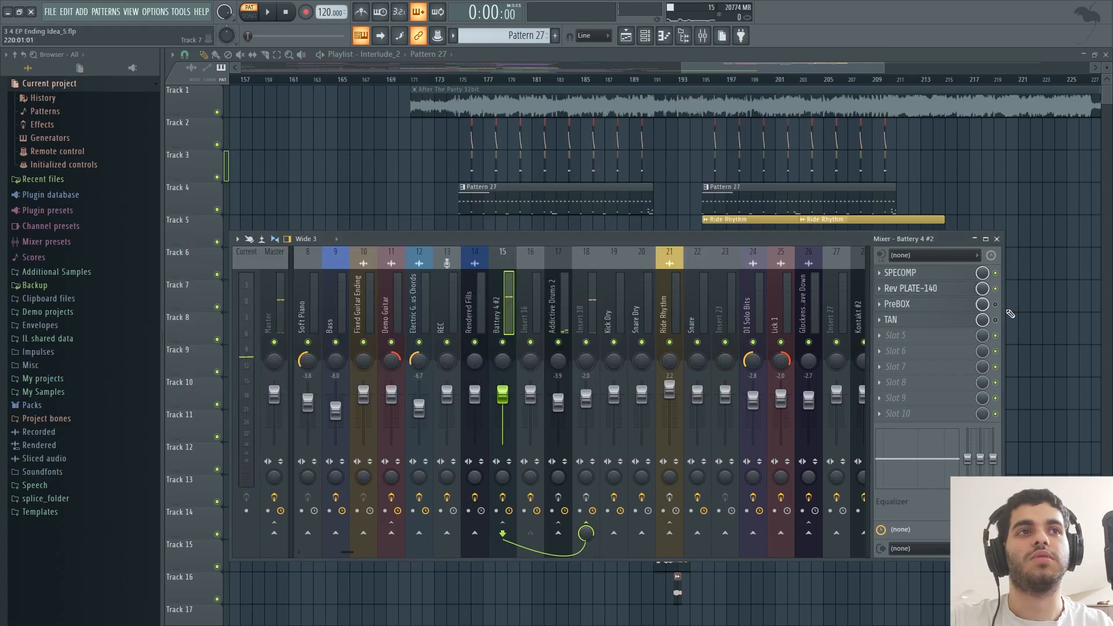
Open PreBOX on the Battery 4 #2 track, play Pattern 27, and enable the effect.
left_click(951, 307)
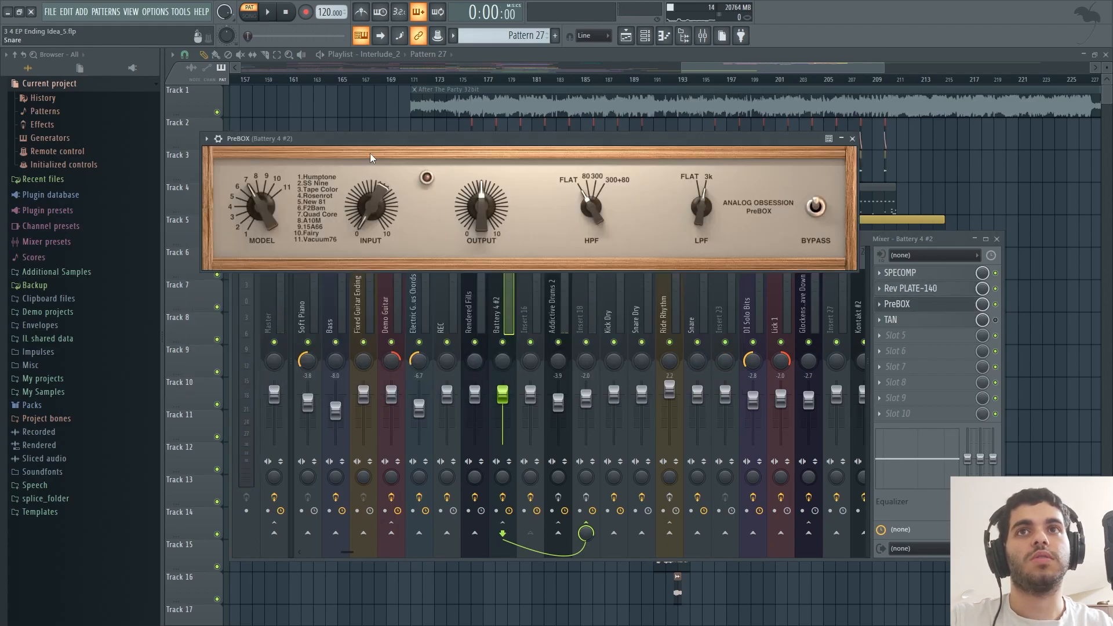
mouse_move(371, 157)
left_mouse_down()
mouse_move(407, 155)
mouse_move(392, 152)
left_mouse_up()
key("space")
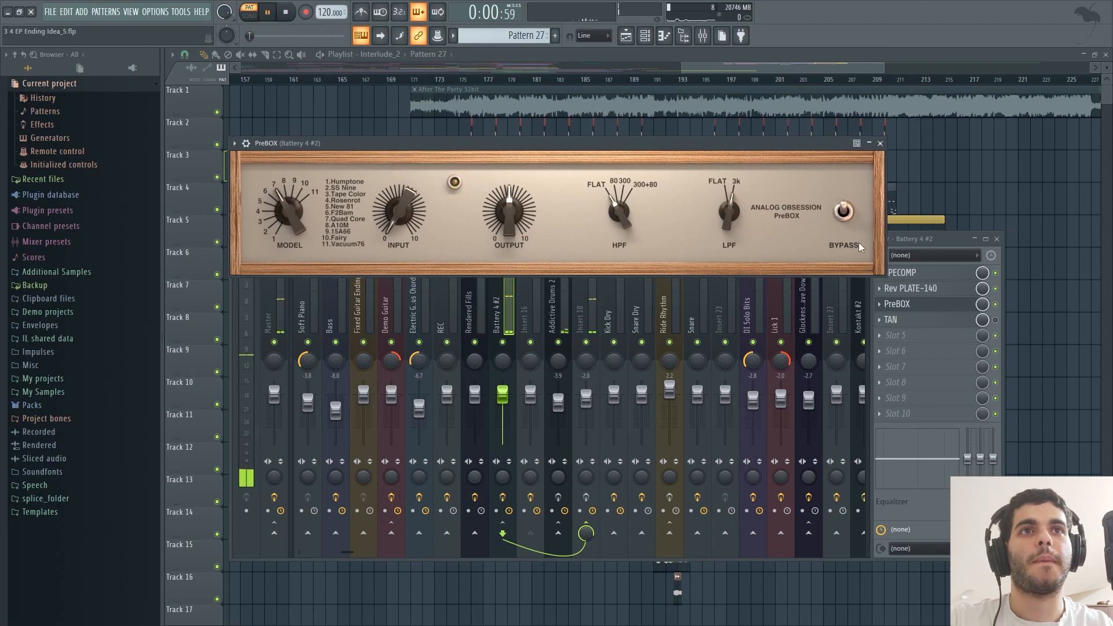
left_click(997, 307)
key("space")
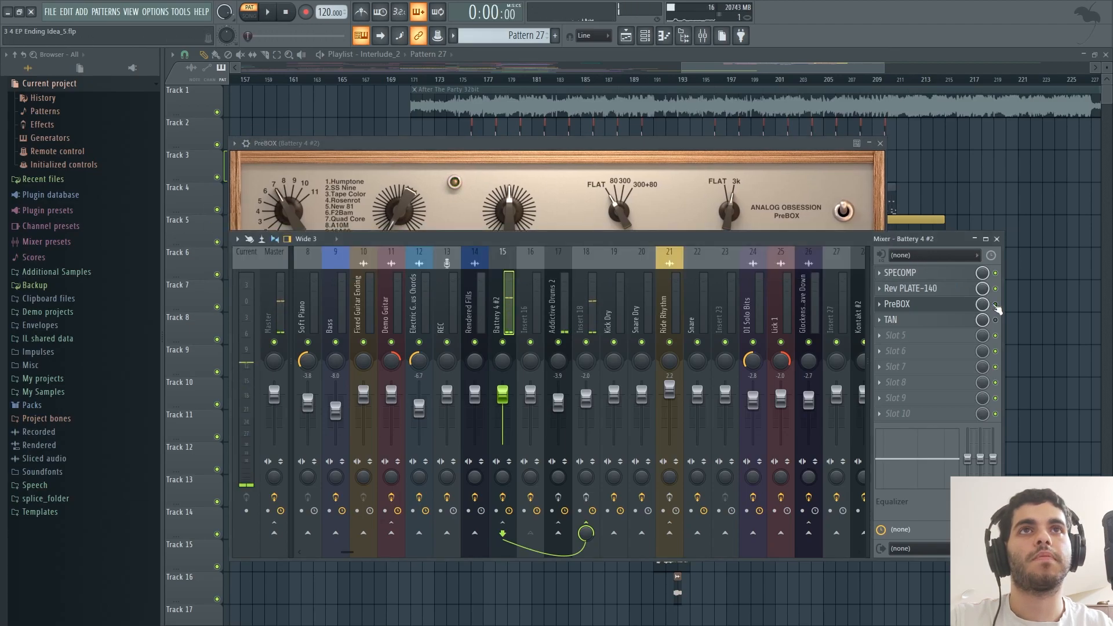
left_click(557, 169)
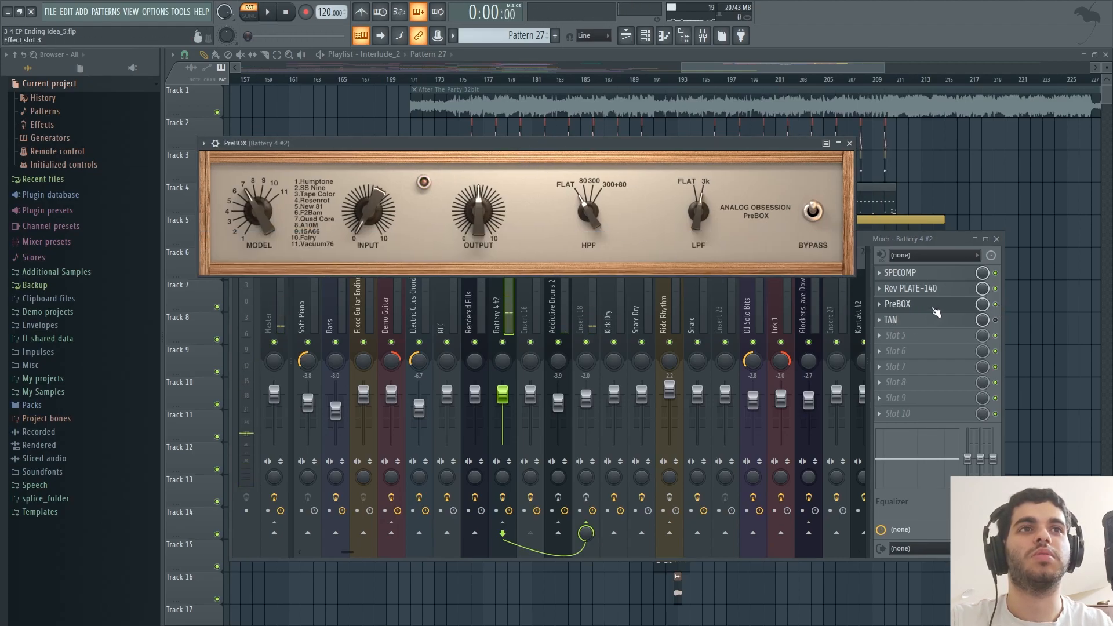
Compare Pattern 27 with PreBOX switched off and on during playback, leave it enabled, and close its window.
key("space")
left_click(996, 304)
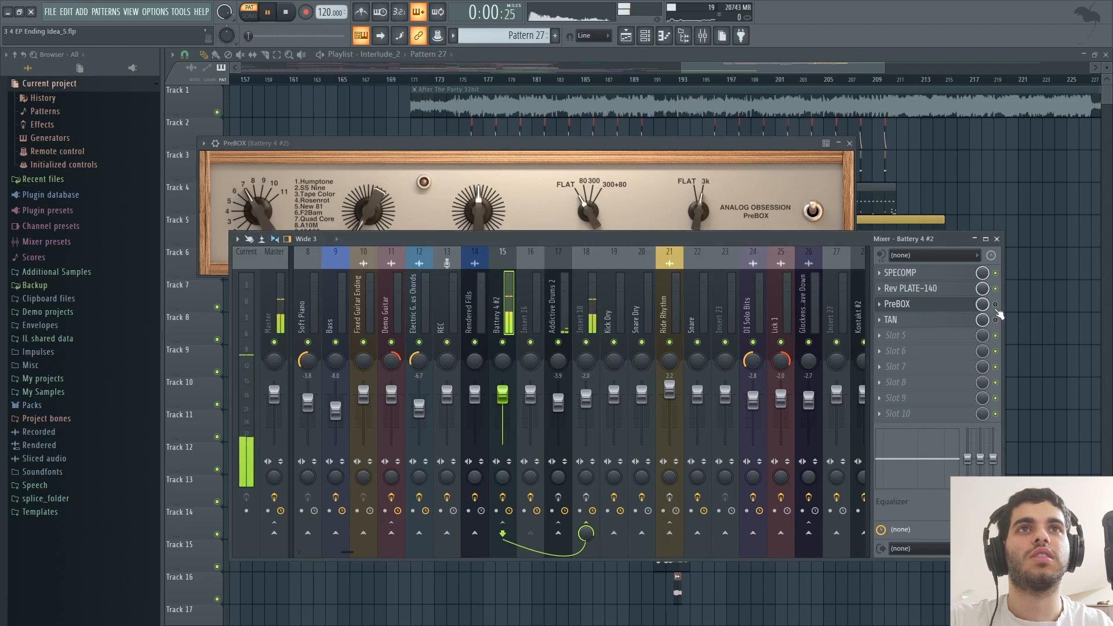
left_click(995, 306)
key("space")
key("space")
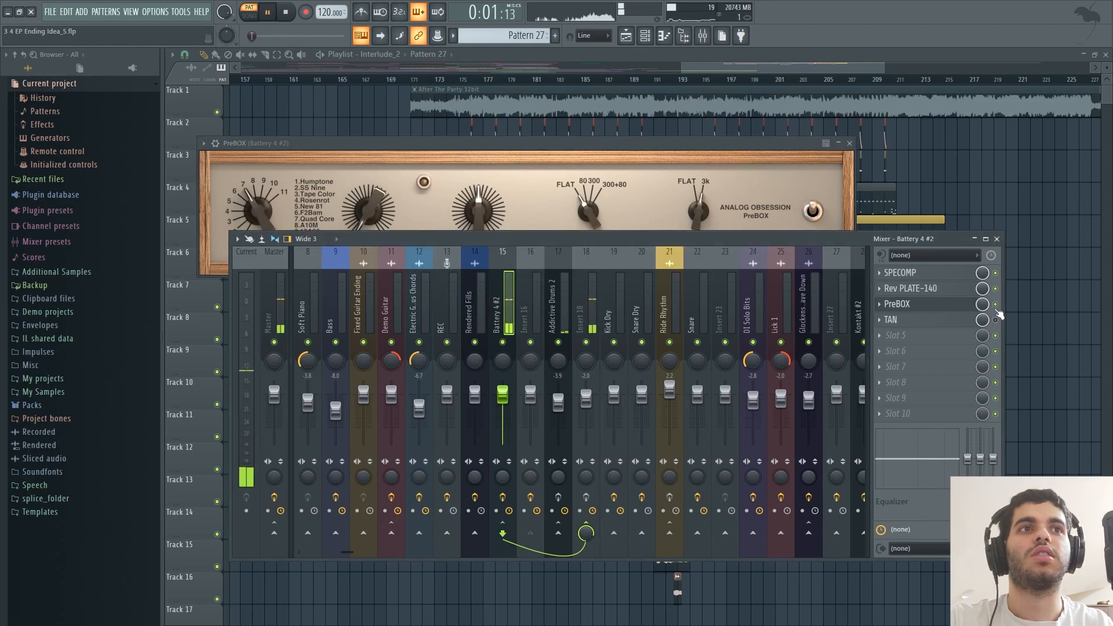
key("space")
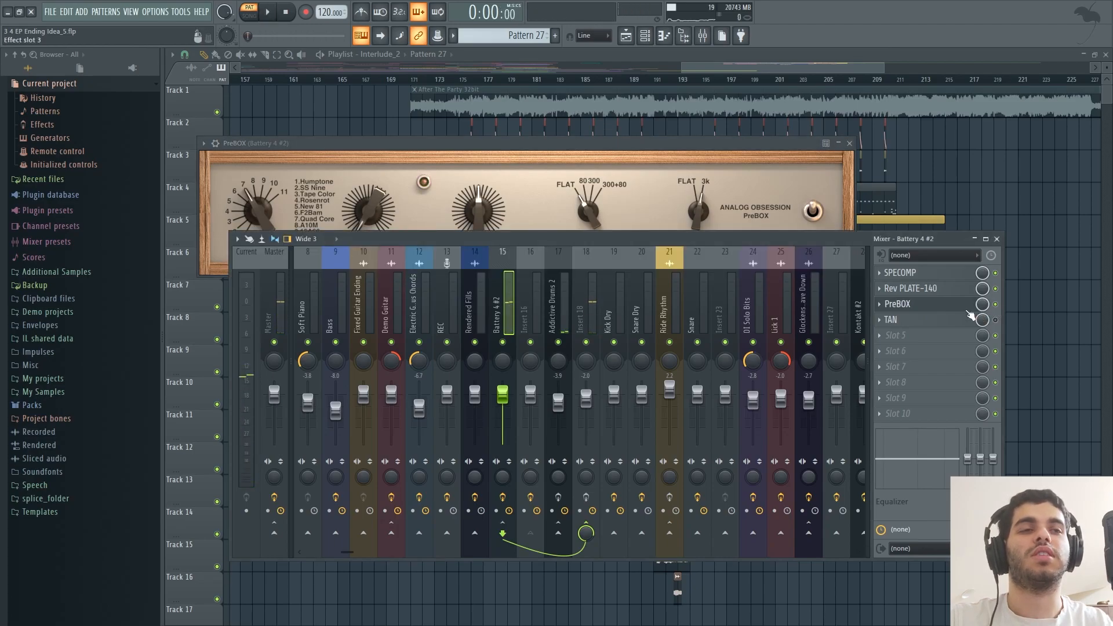
left_click(927, 306)
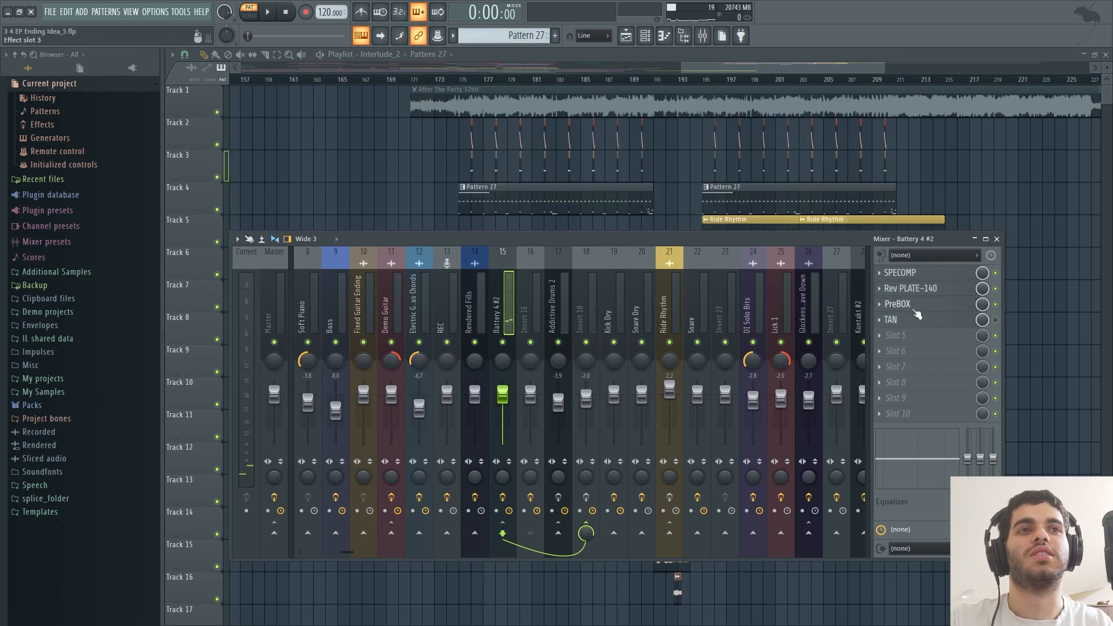
Enable and open the TAN compressor on the Battery 4 #2 track, and play Pattern 27 through it.
left_click(995, 320)
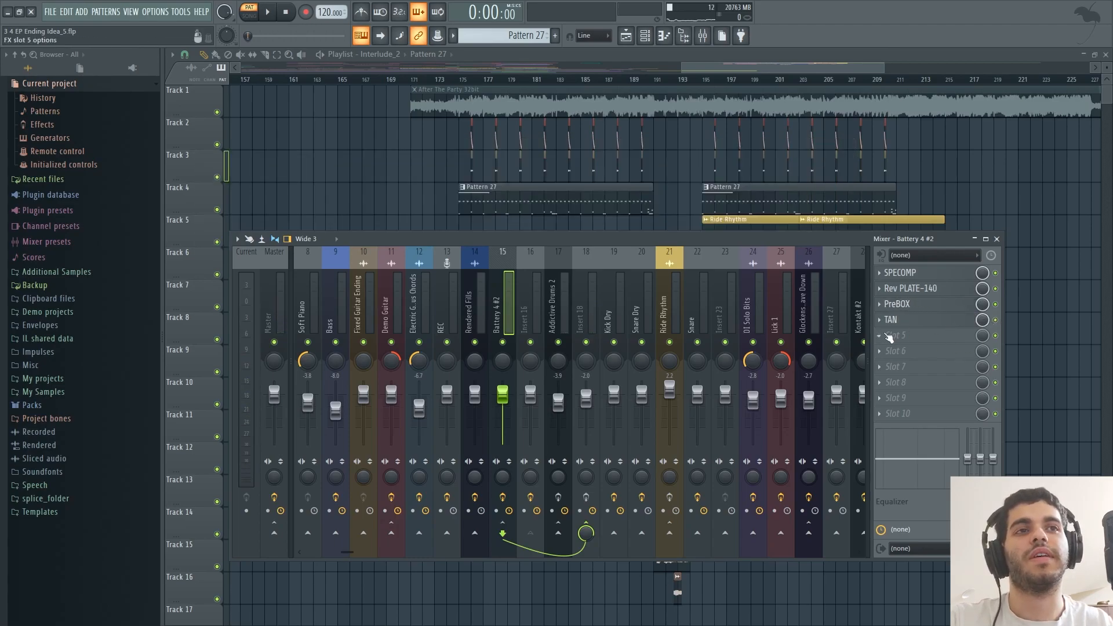
left_click(921, 323)
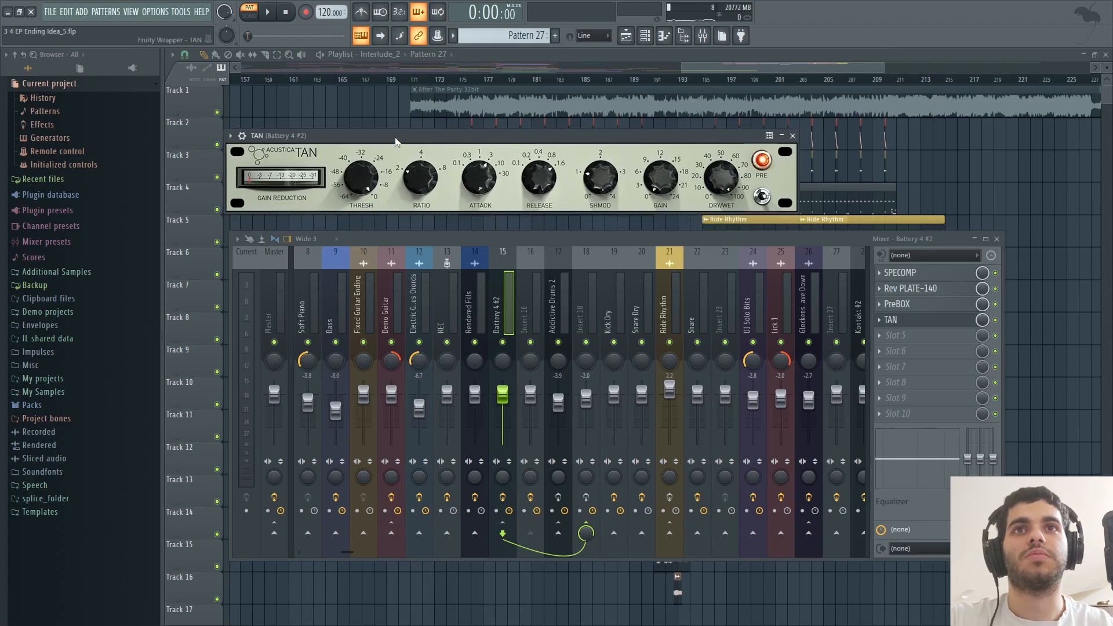
left_click_drag(396, 141, 407, 145)
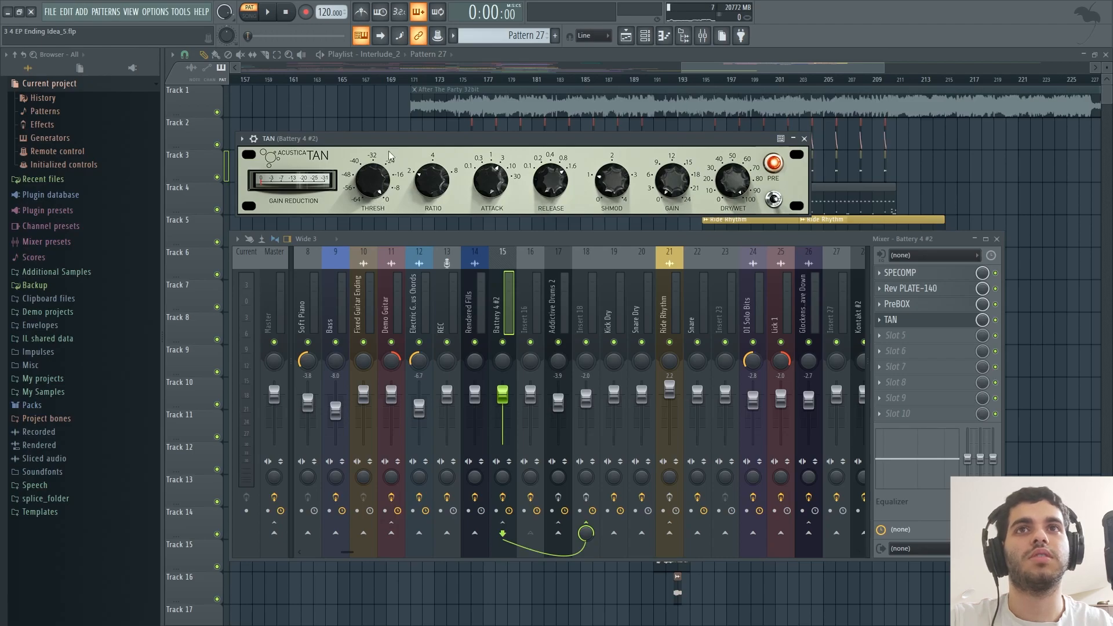
left_click_drag(395, 144, 408, 142)
key("space")
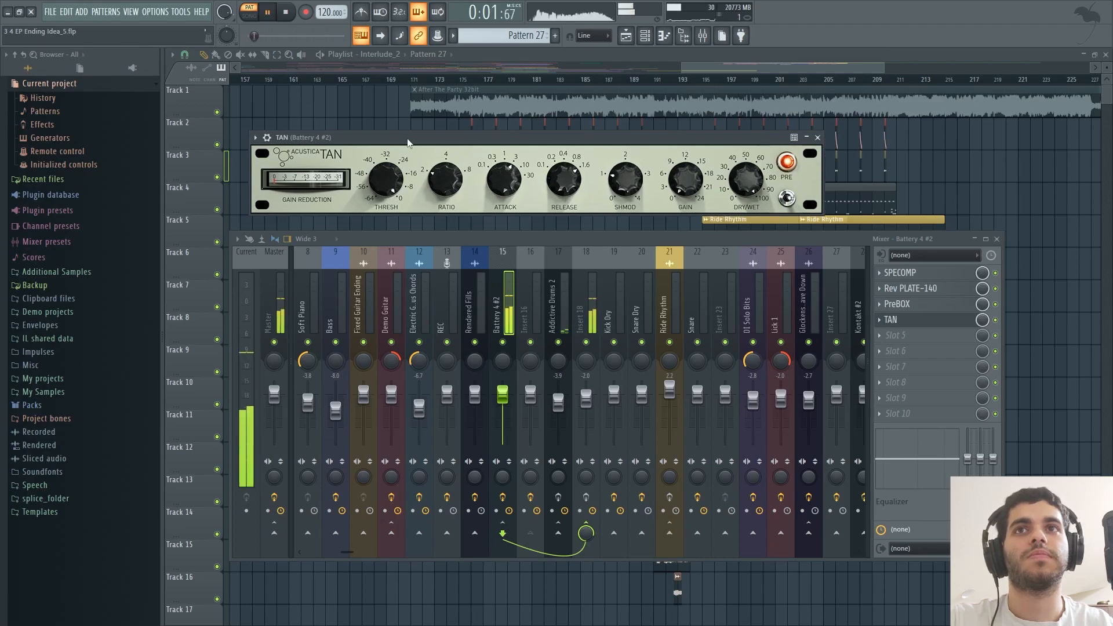
key("space")
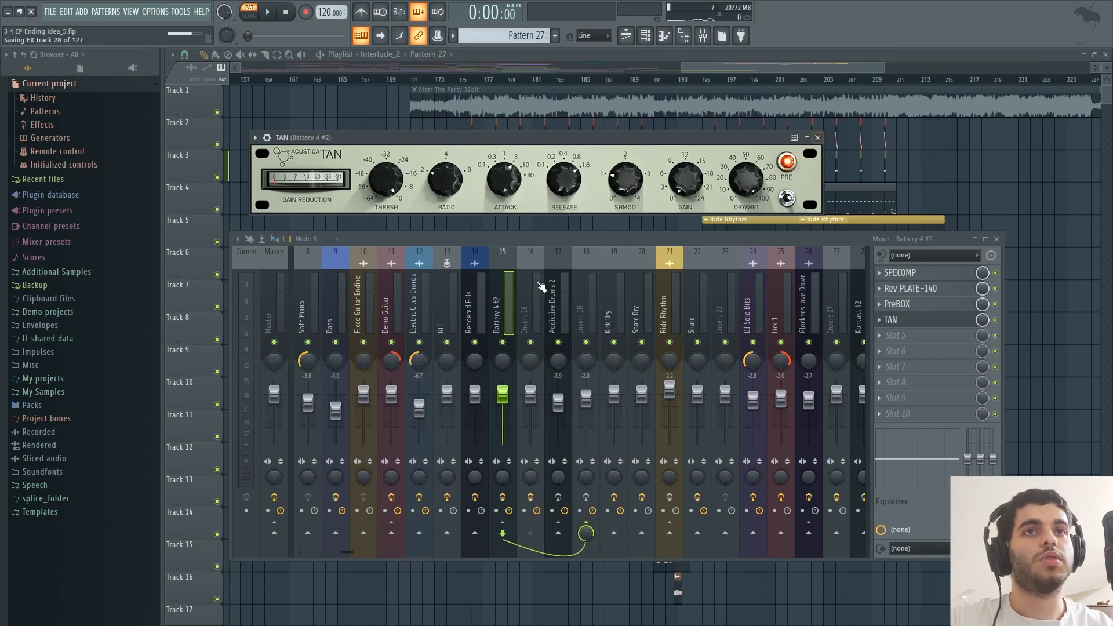
View the SPECOMP, Rev PLATE-140 and PhoenixVerb effects on the Addictive Drums 2 mixer track.
left_click(561, 316)
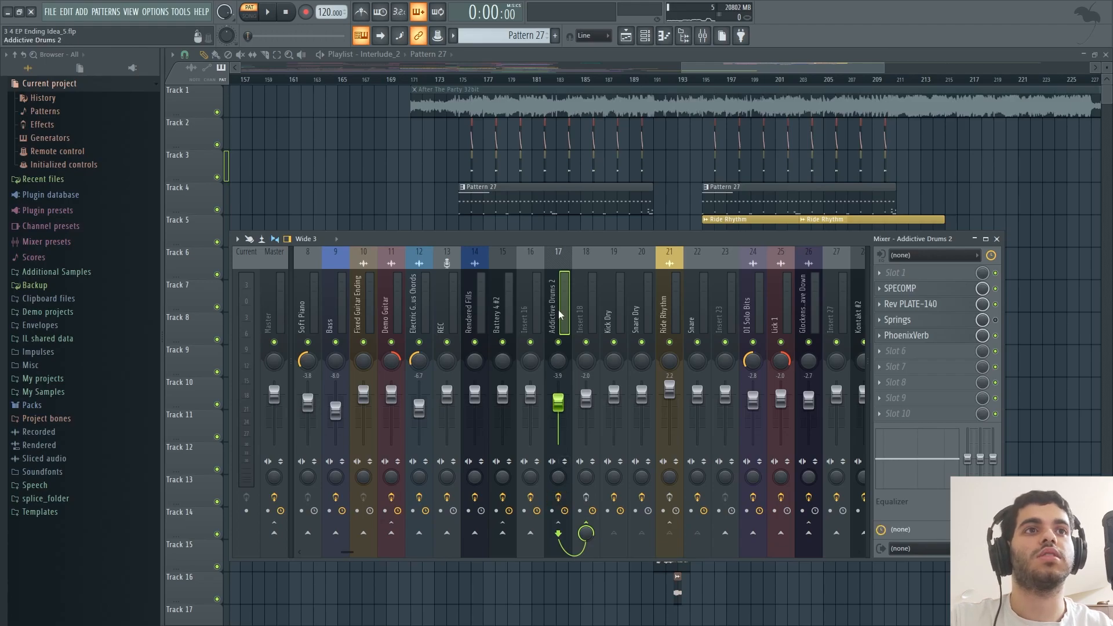
left_click(928, 292)
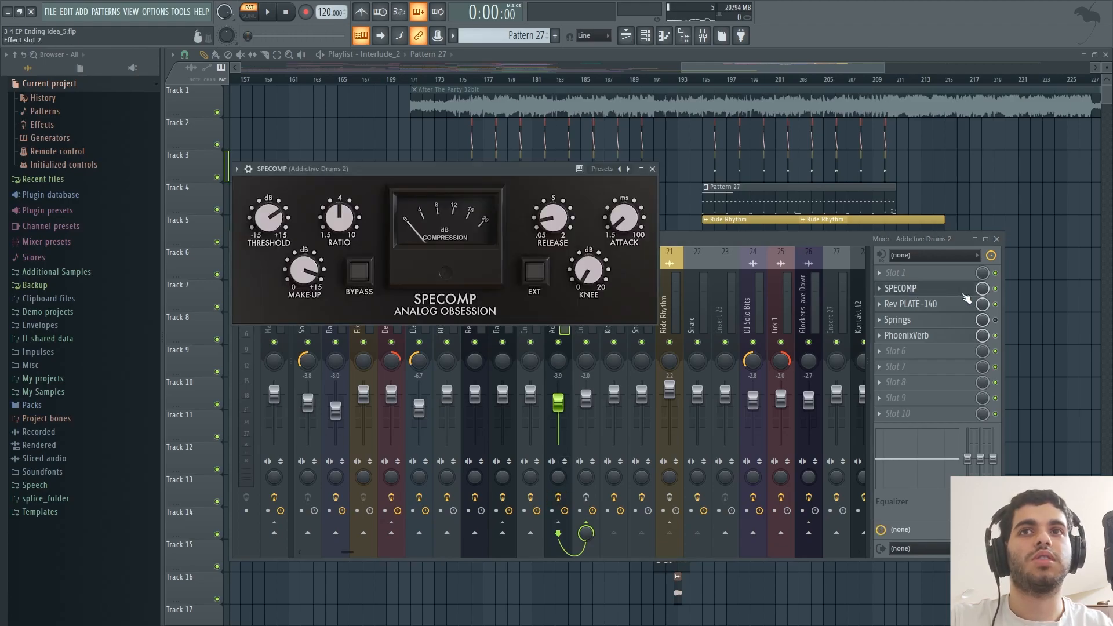
left_click(964, 304)
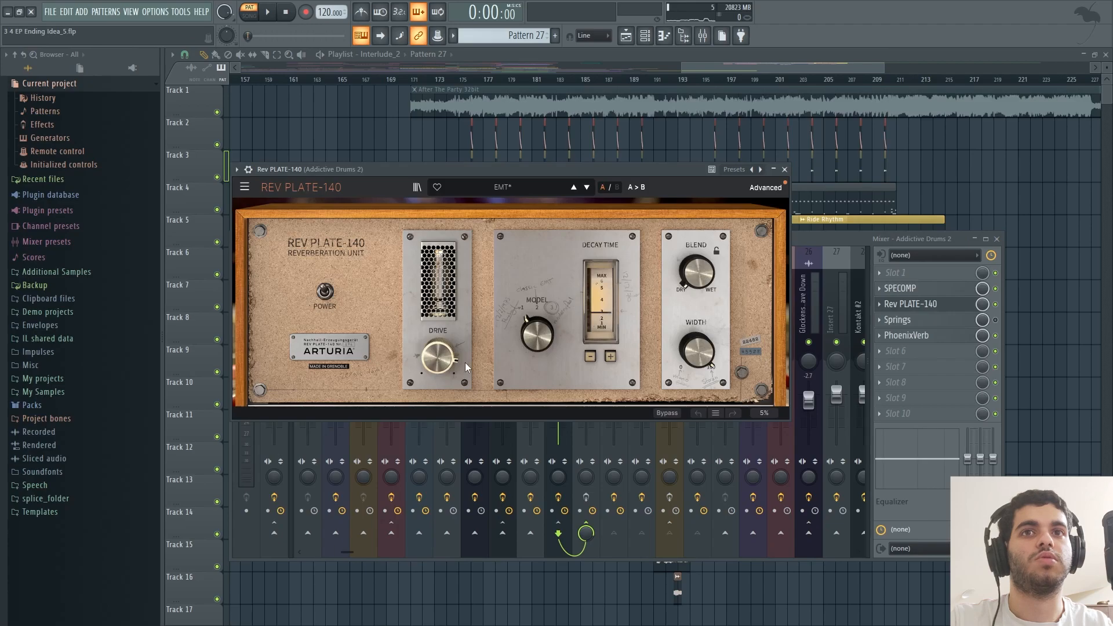
left_click(785, 170)
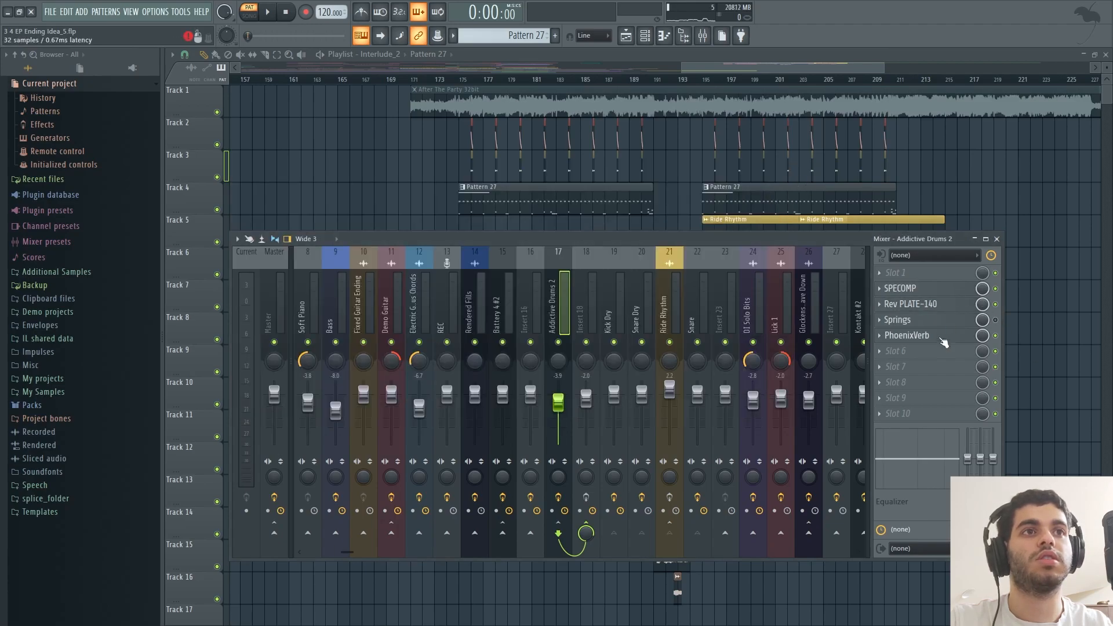
left_click(944, 341)
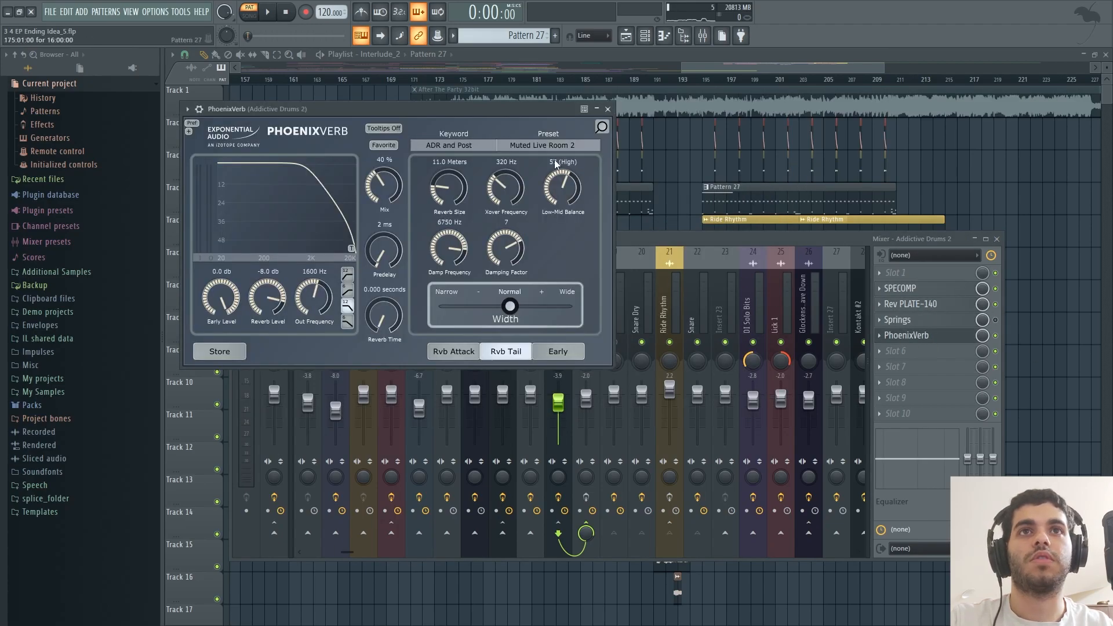
left_click(943, 341)
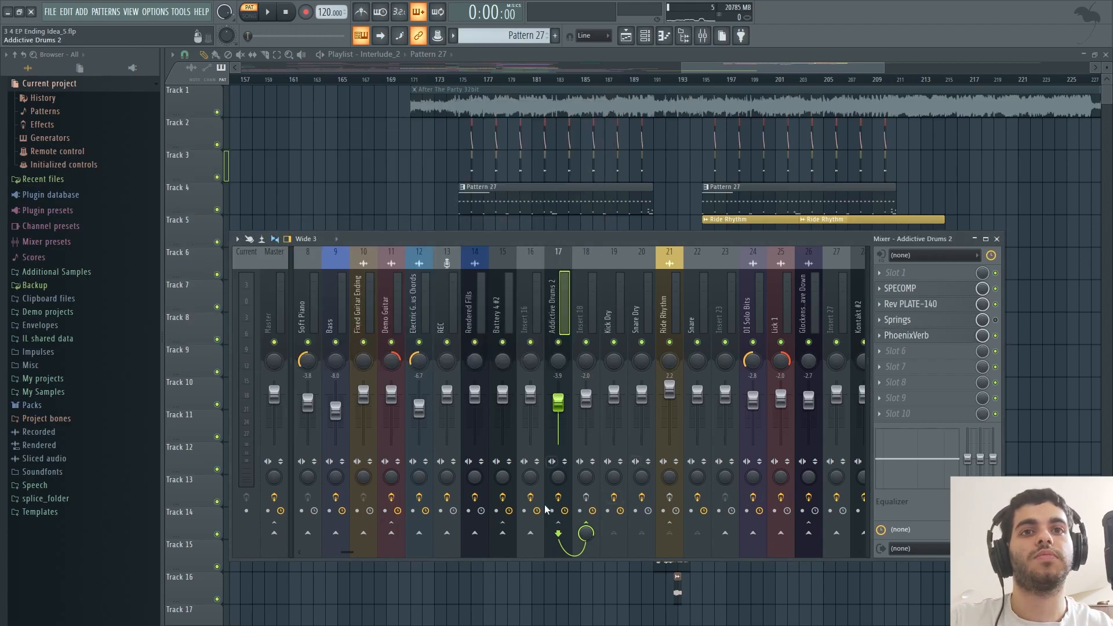
Mute the Battery 4 #2 track and play Pattern 27 to hear Addictive Drums 2 without it.
left_click(503, 342)
key("space")
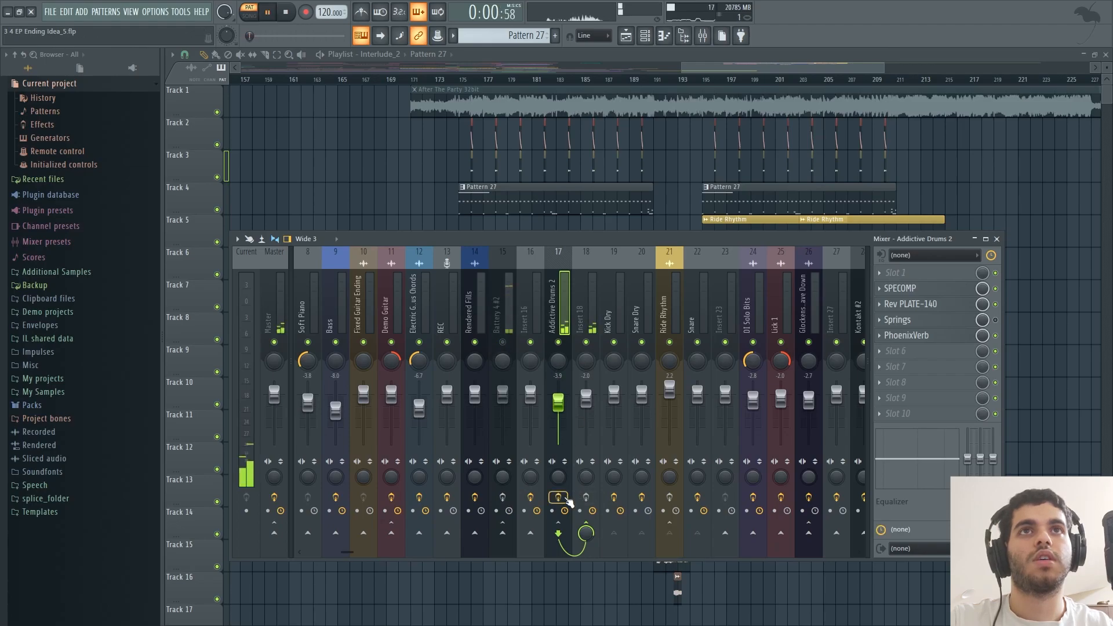
key("space")
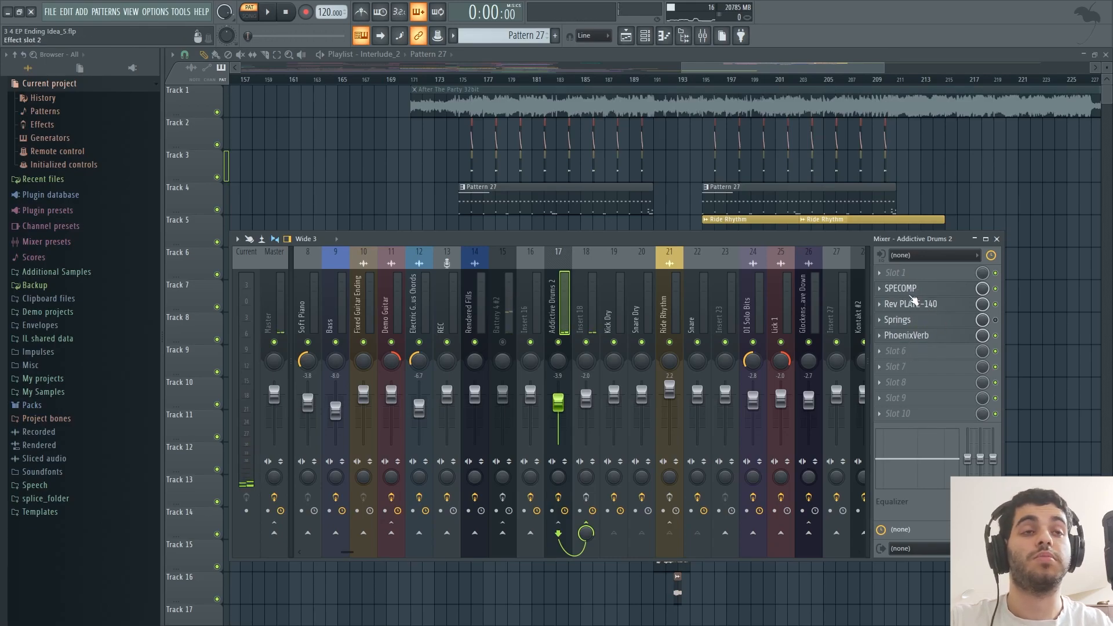
Open PhoenixVerb on the Addictive Drums 2 track, examine its room reverb settings while playing Pattern 27, and close it.
left_click(925, 339)
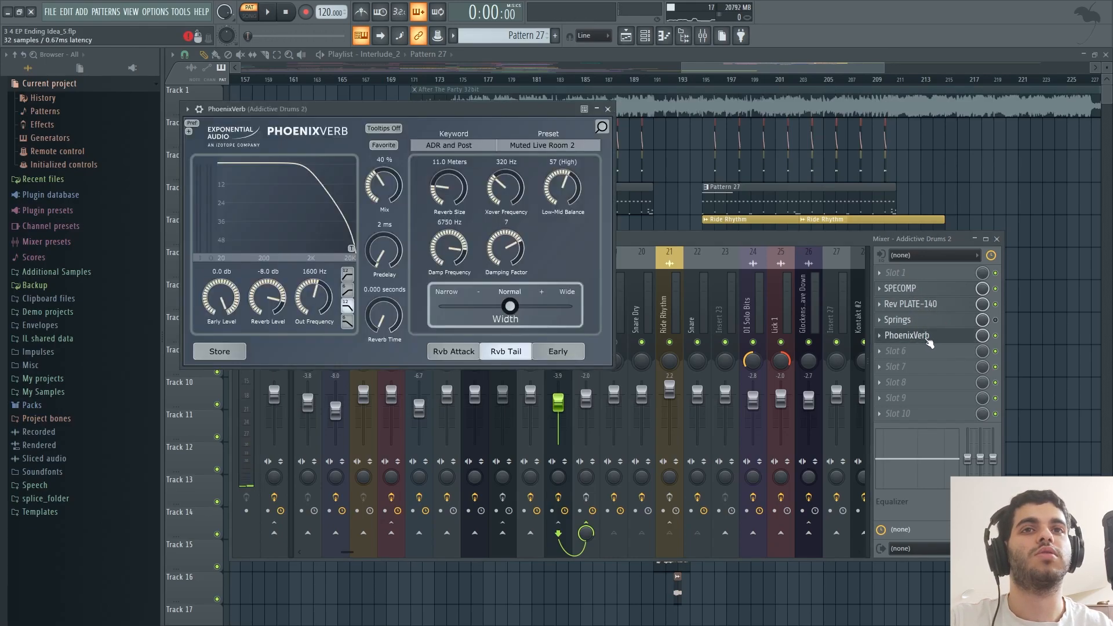
left_click_drag(406, 110, 537, 184)
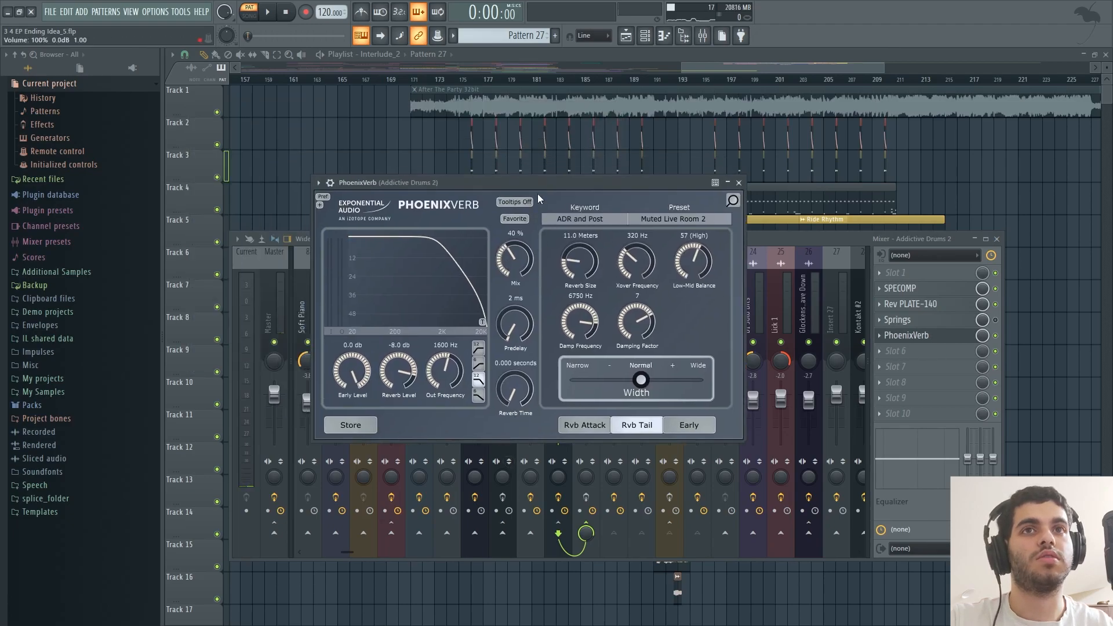
left_click_drag(520, 263, 576, 185)
key("space")
left_click_drag(543, 303, 542, 341)
left_click_drag(546, 180, 552, 180)
key("space")
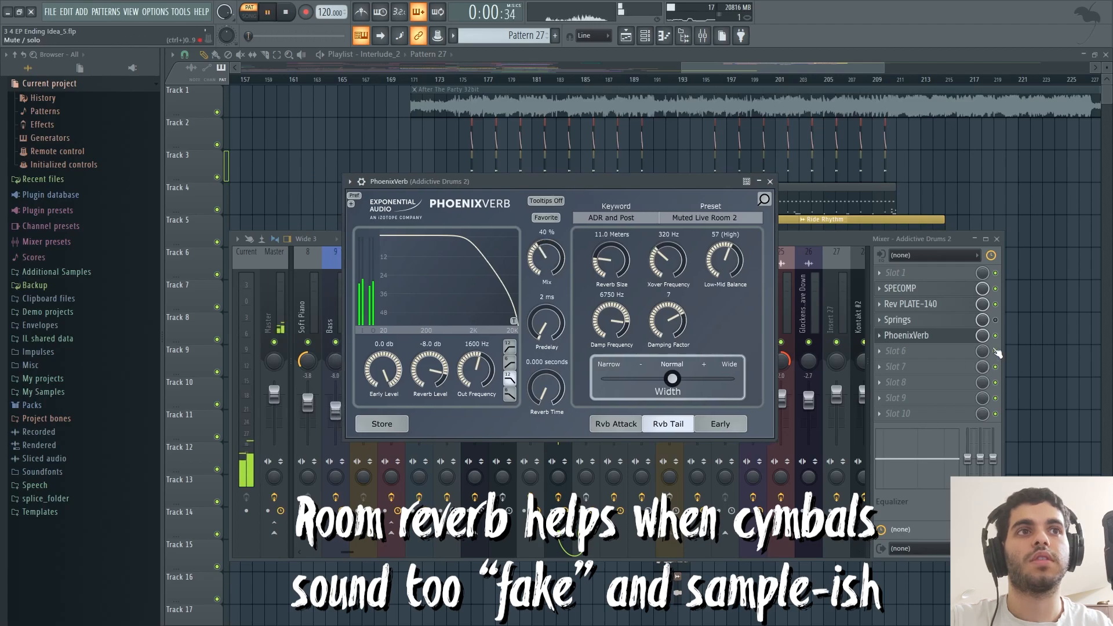
left_click(996, 351)
key("space")
left_click(770, 181)
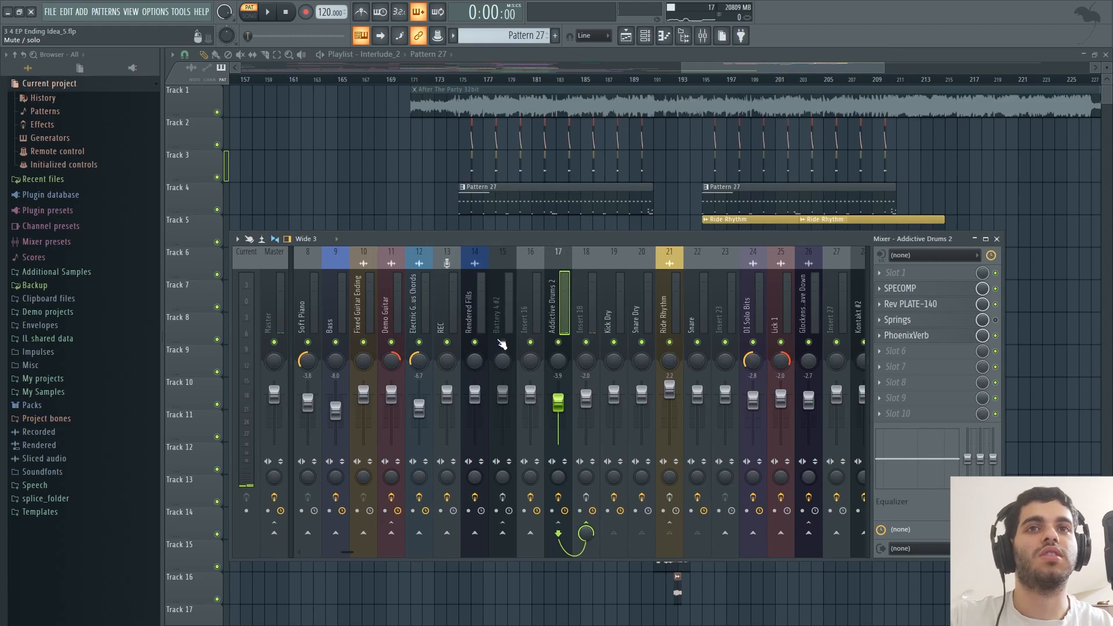
Open BIGCEIL on the Insert 18 mixer track and examine its dynamics and equalizer settings while playing Pattern 27.
left_click(591, 306)
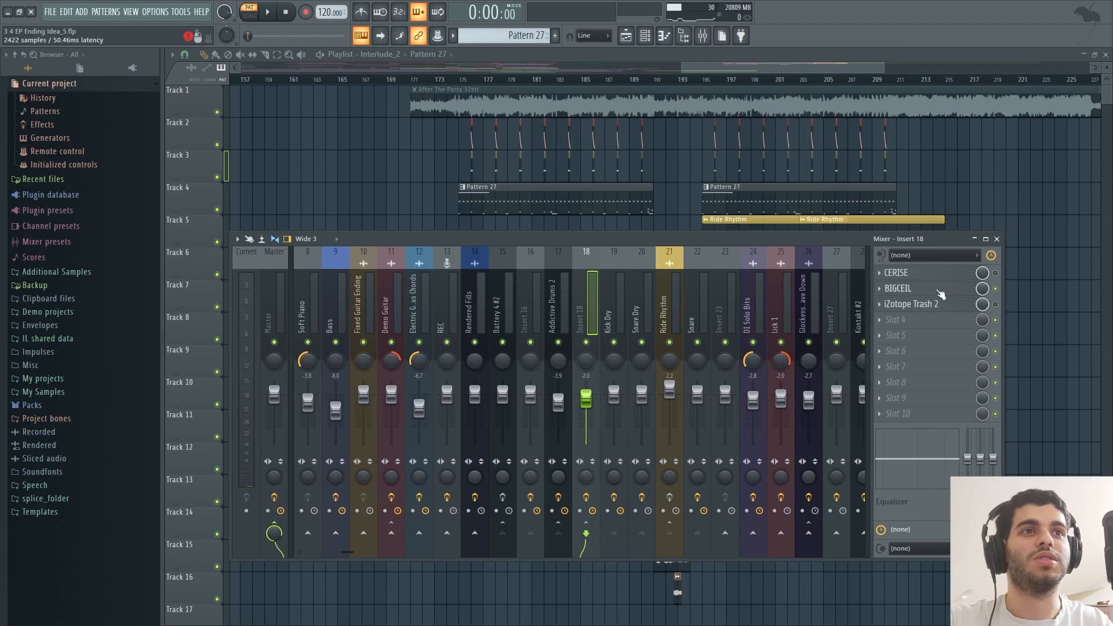
left_click(899, 288)
left_click_drag(794, 309, 678, 162)
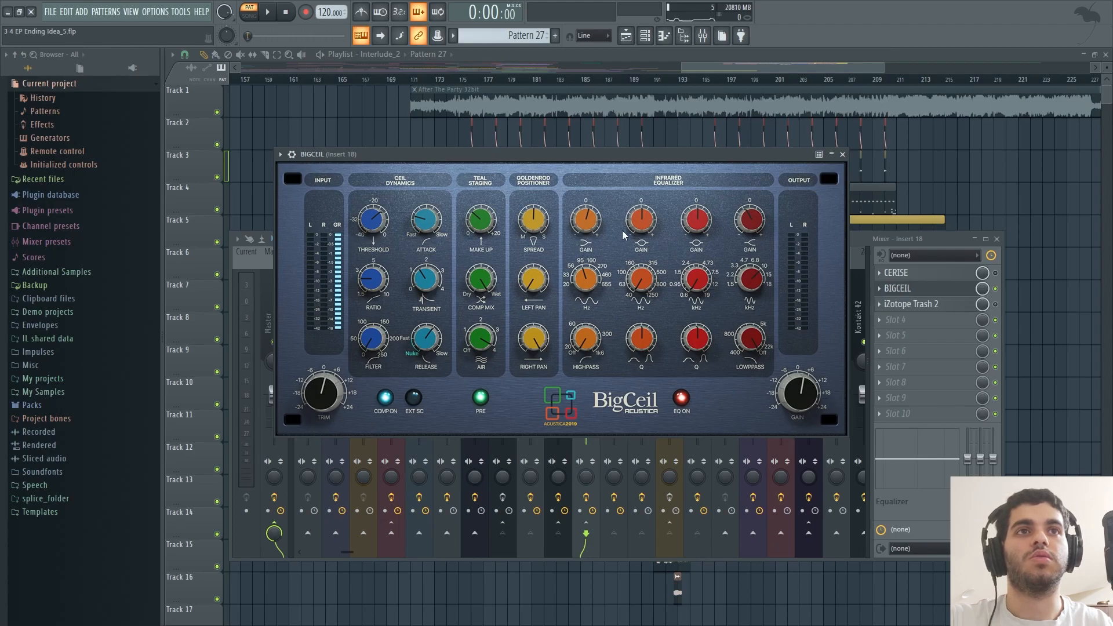
left_click_drag(508, 169, 520, 171)
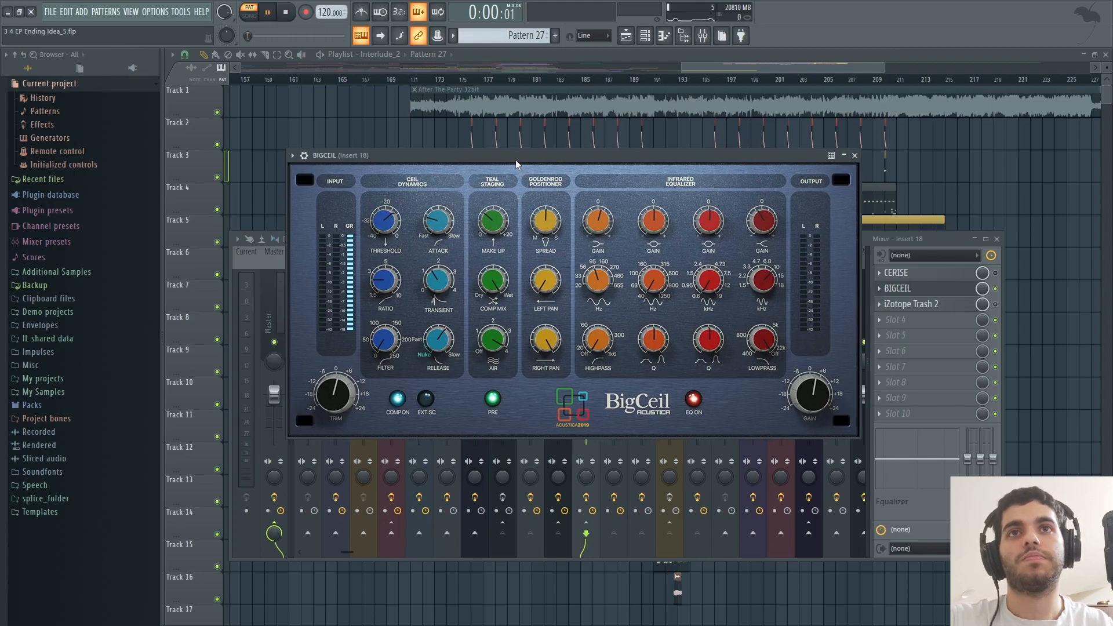
key("space")
key("space")
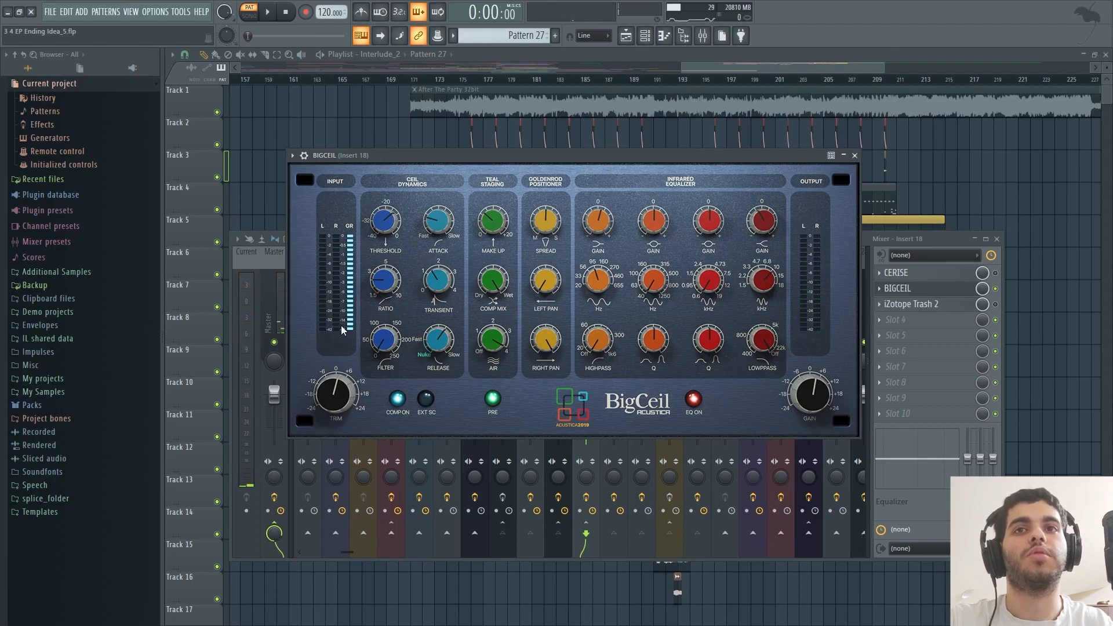
Play Pattern 27 while examining BIGCEIL's gain reduction, dynamics and equalizer settings on Insert 18, and close the plugin.
left_click_drag(429, 167, 434, 167)
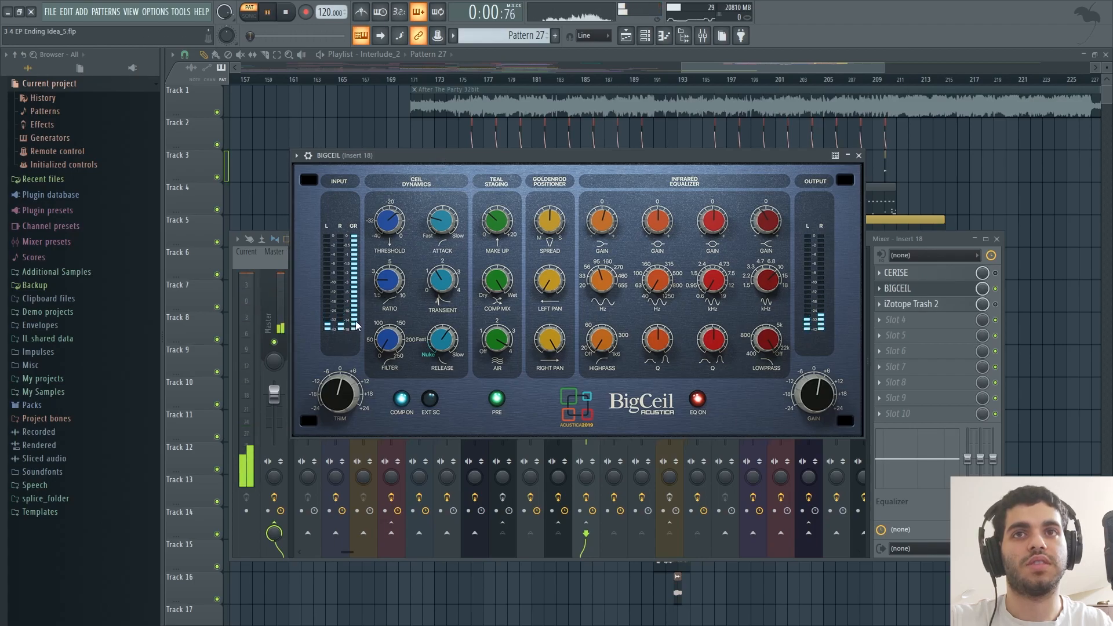
key("space")
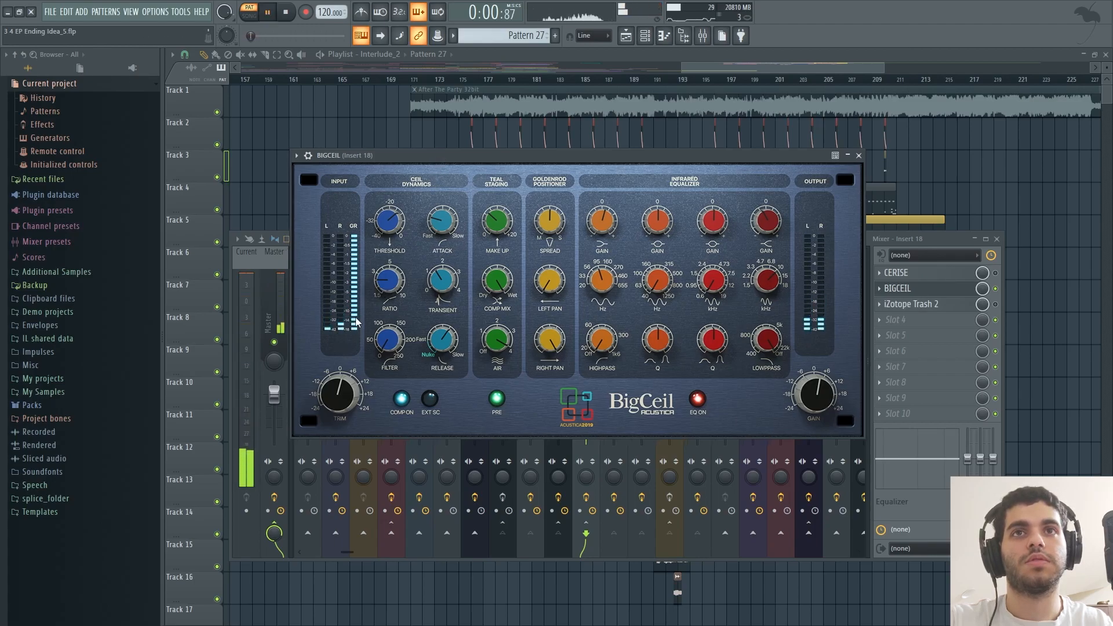
key("space")
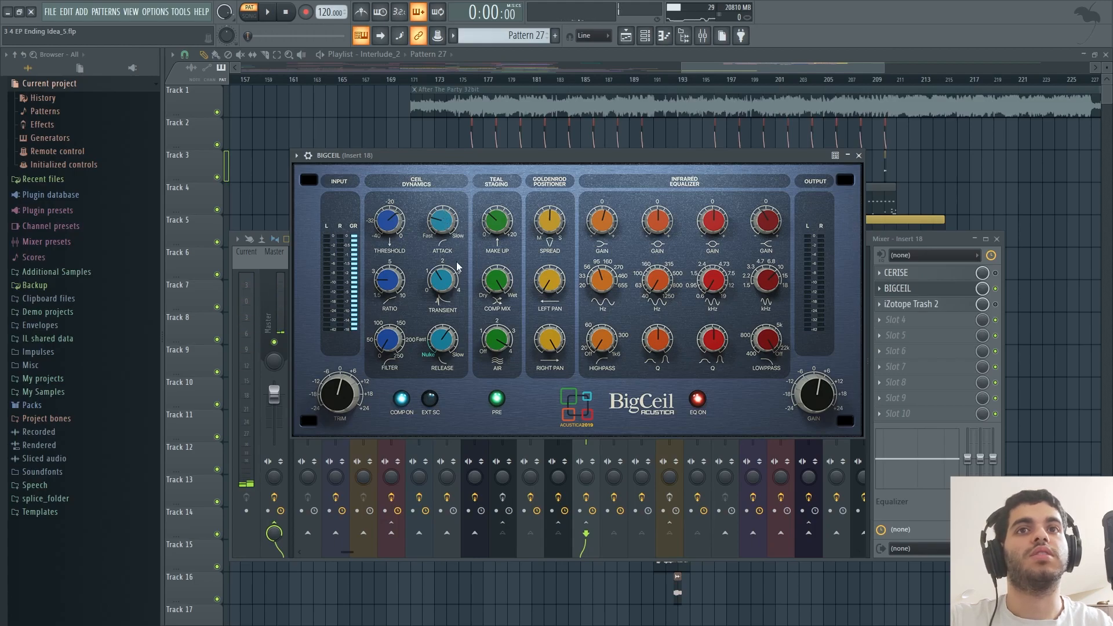
left_click_drag(443, 160, 440, 152)
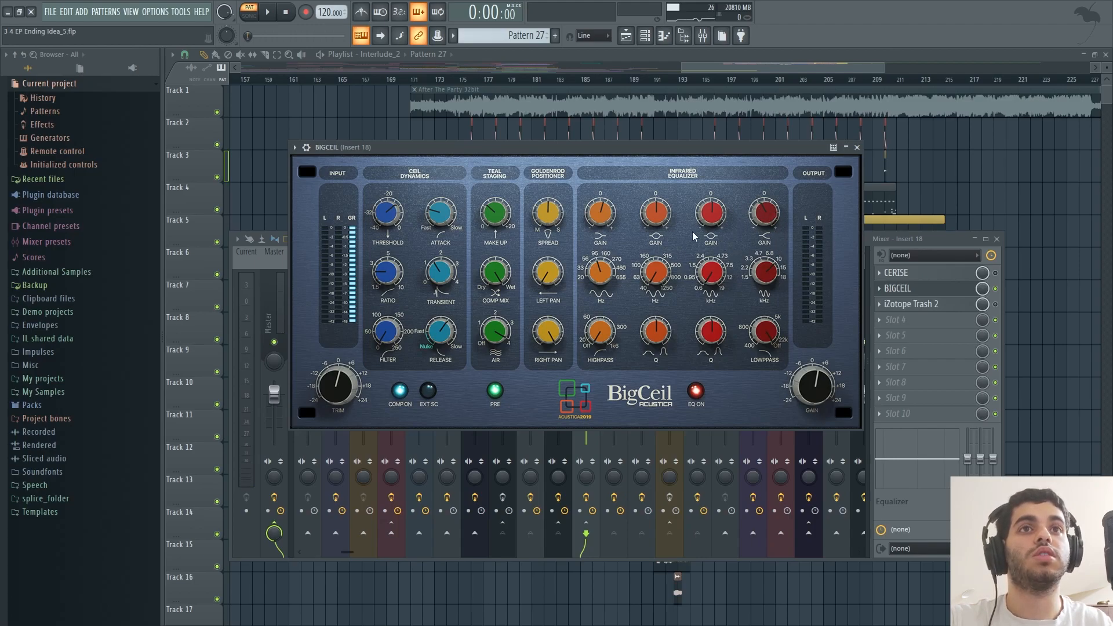
left_click_drag(670, 150, 647, 163)
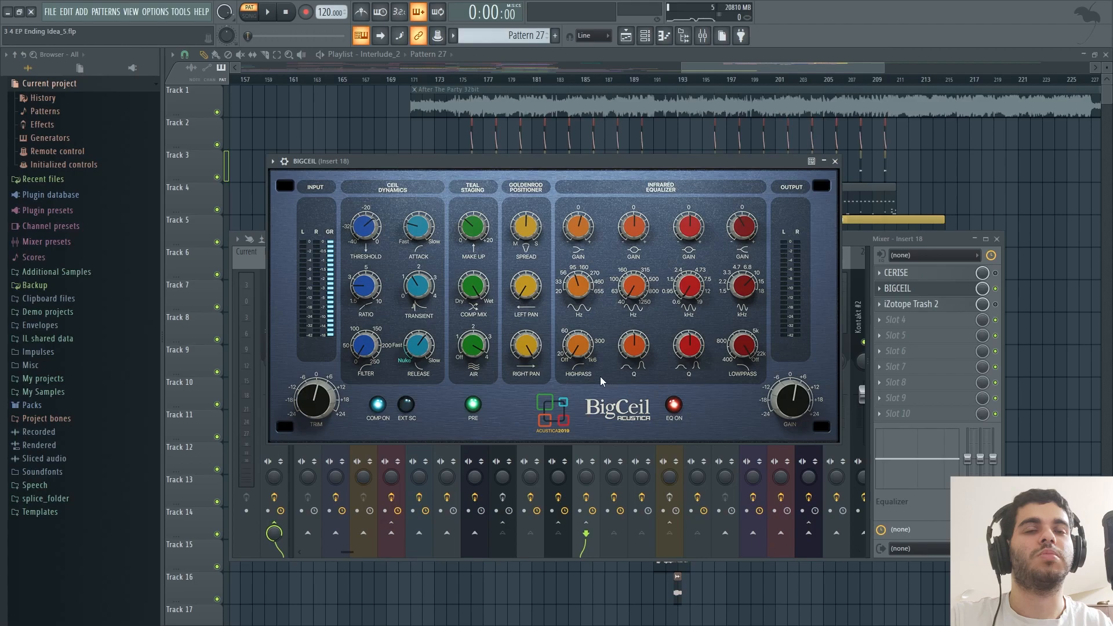
left_click(835, 161)
Play Pattern 27 with the Insert 18 effects chain in view to hear BIGCEIL's effect on the drums.
left_click_drag(709, 235, 689, 211)
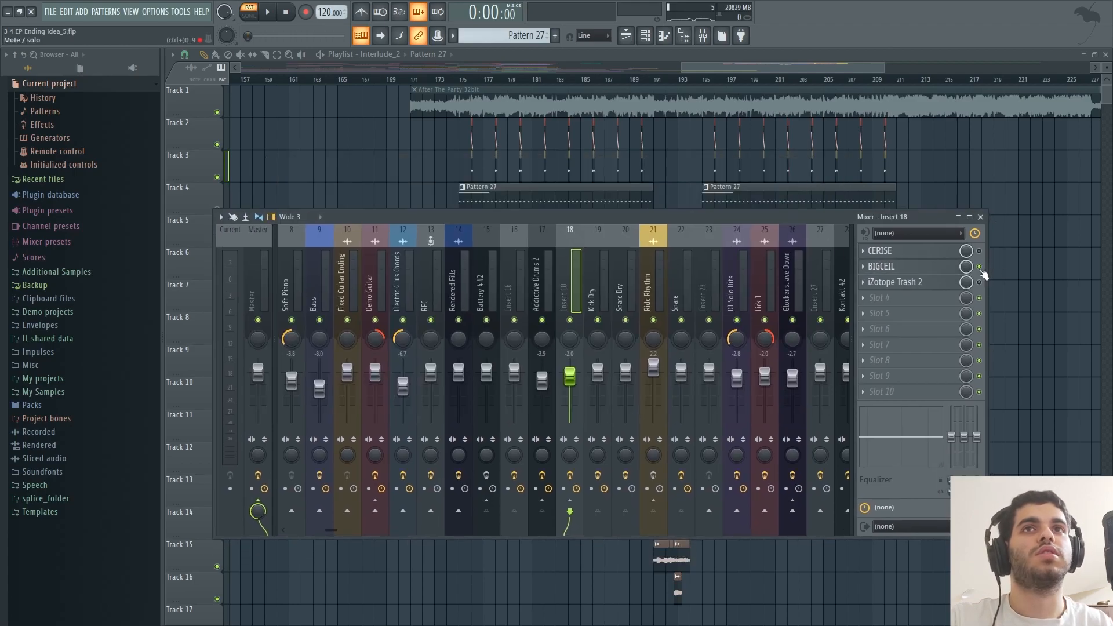
key("space")
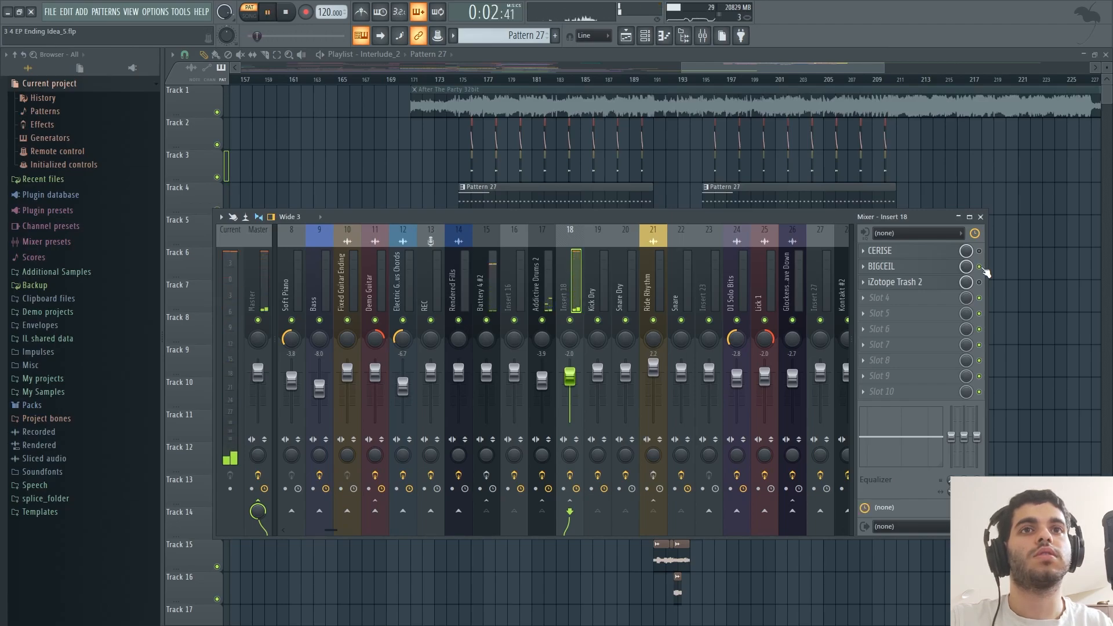
key("space")
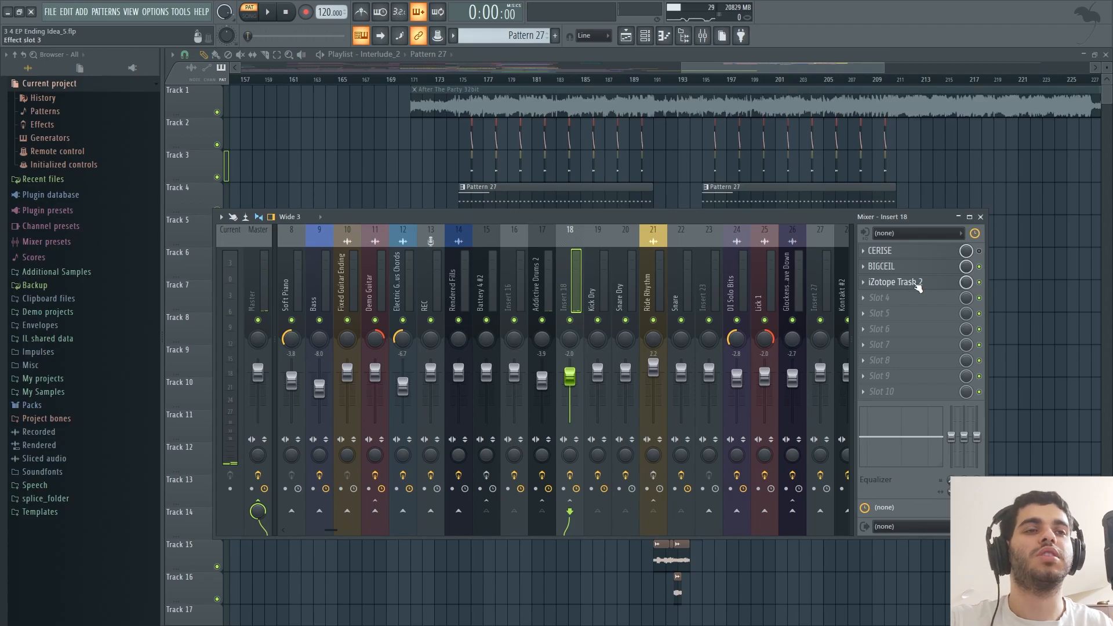
Open iZotope Trash 2 on Insert 18, dismiss its Preset Manager and examine the Harmonic Control drive settings.
left_click(918, 288)
left_click_drag(513, 138, 603, 173)
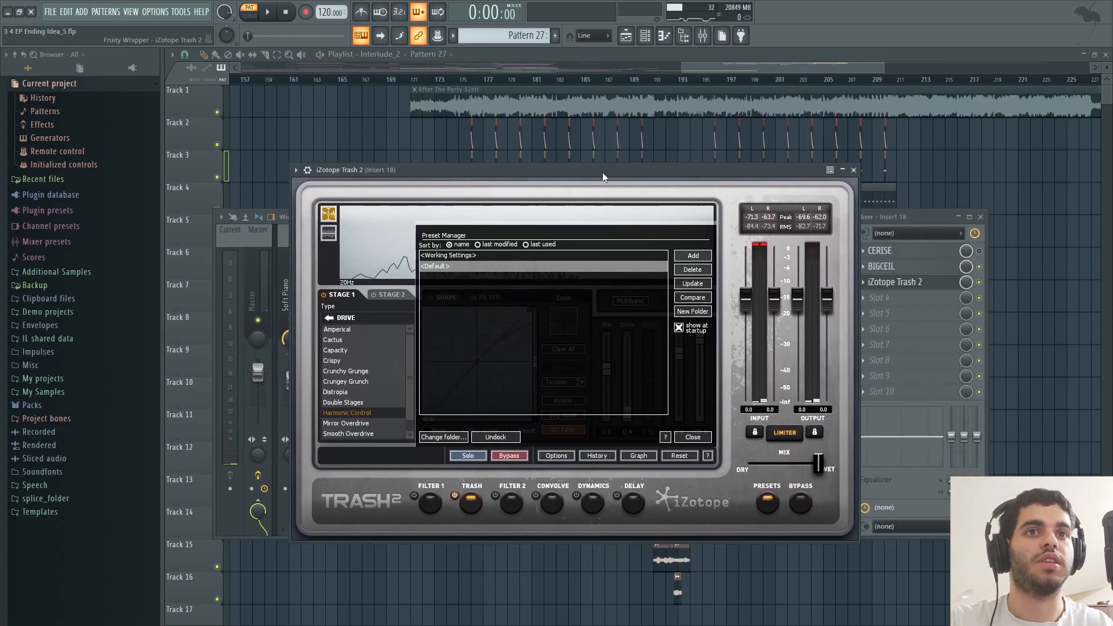
left_click(701, 438)
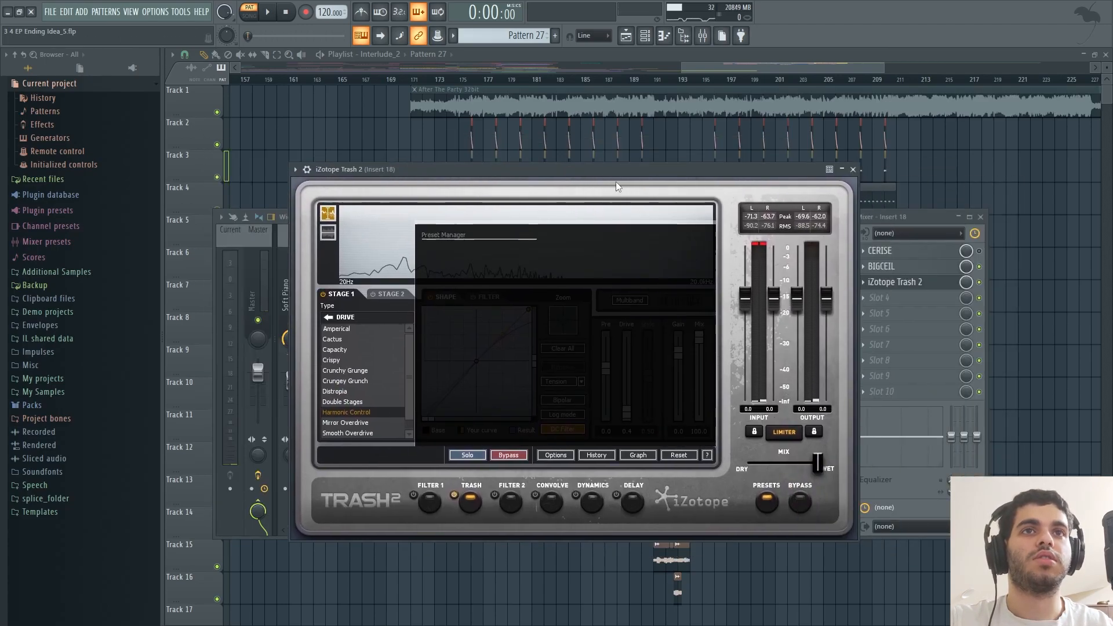
left_click_drag(600, 173, 548, 153)
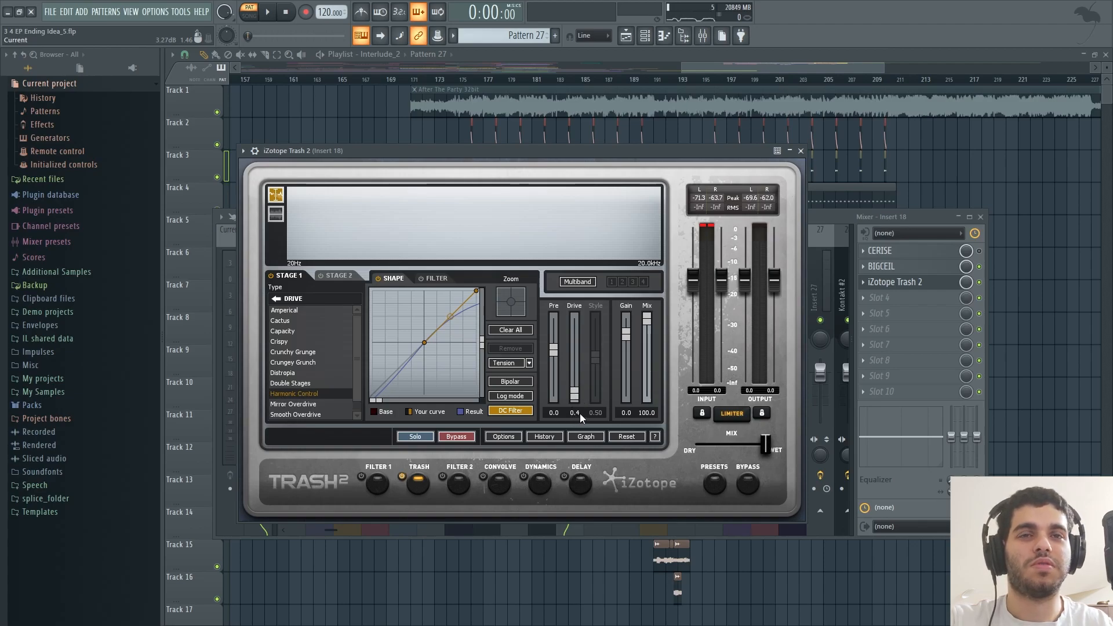
left_click_drag(571, 146, 556, 145)
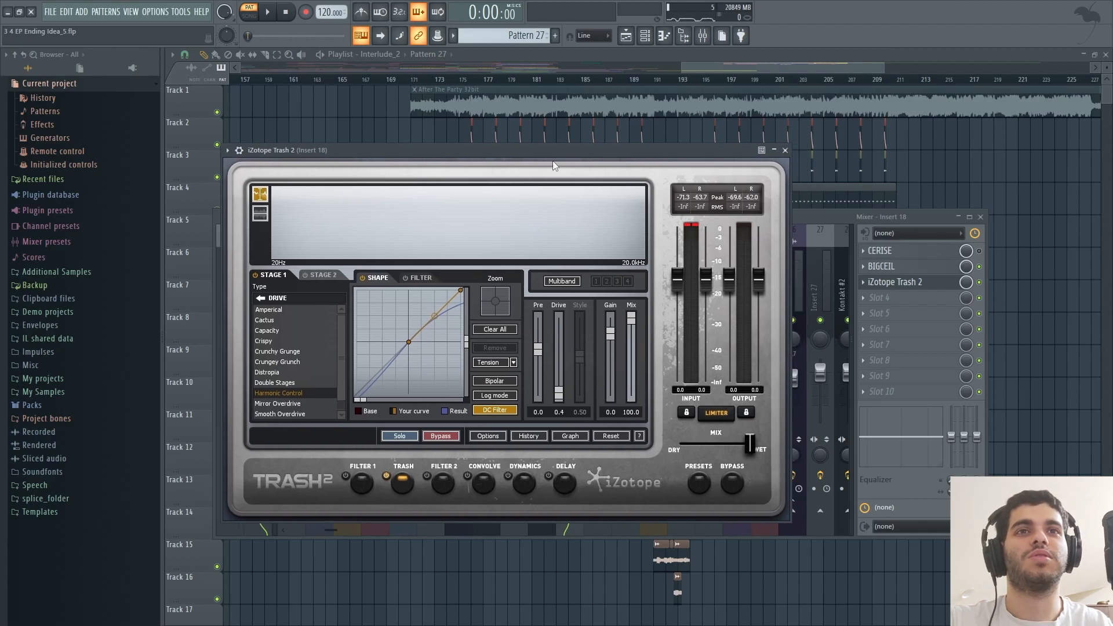
Play Pattern 27 and toggle the iZotope Trash 2 slot on Insert 18 to compare the drums with and without it.
key("space")
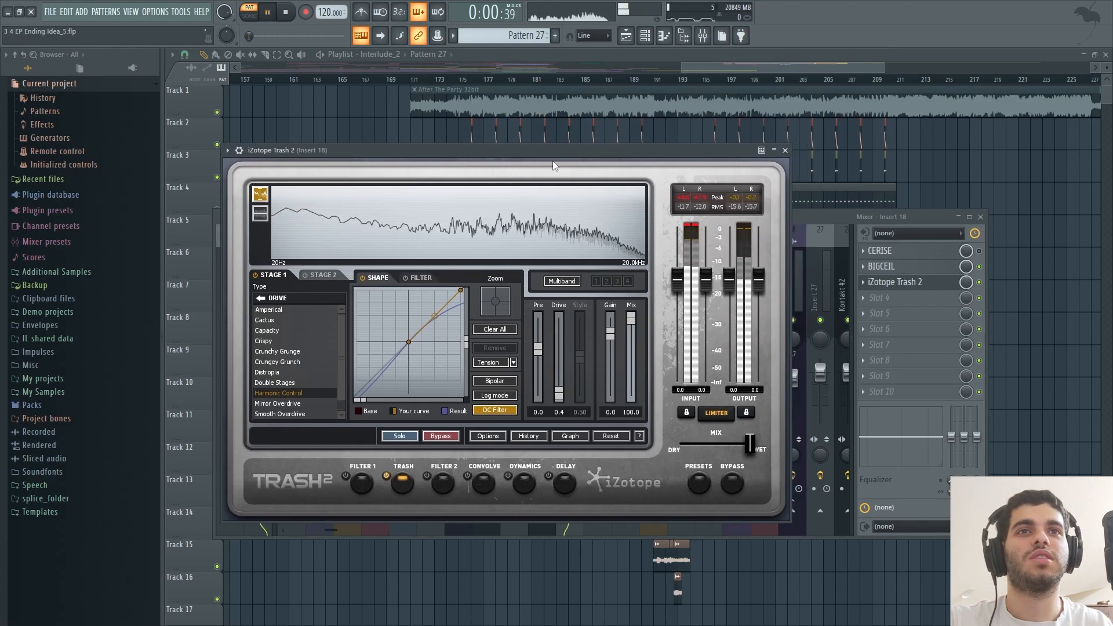
left_click(981, 287)
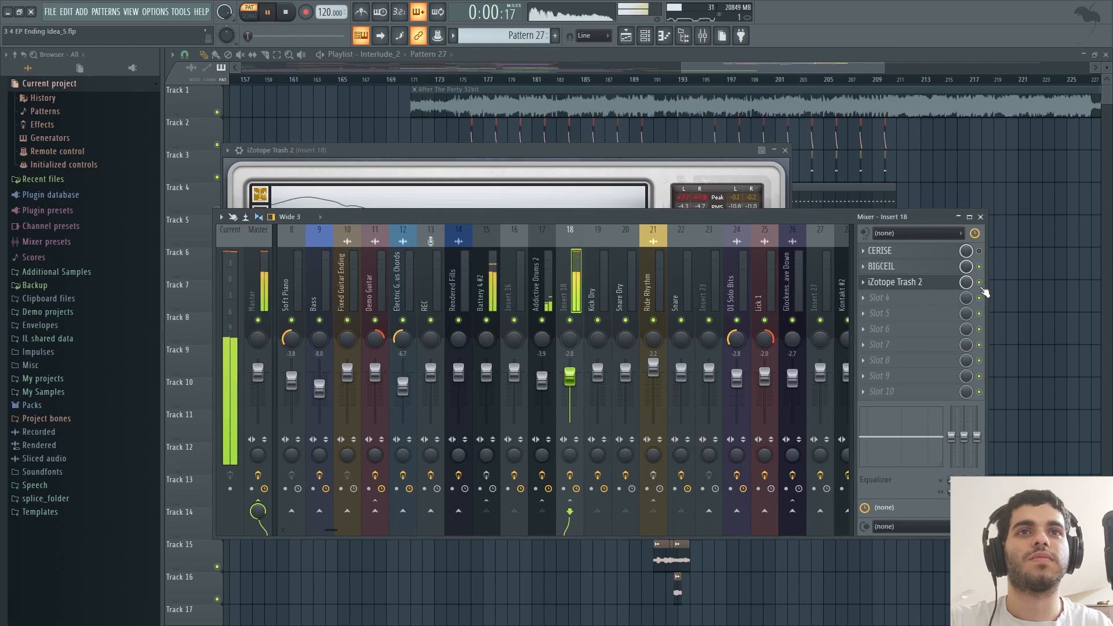
key("space")
Examine iZotope Trash 2's input and output levels and distortion curve while playing Pattern 27, and close the plugin.
left_click(558, 151)
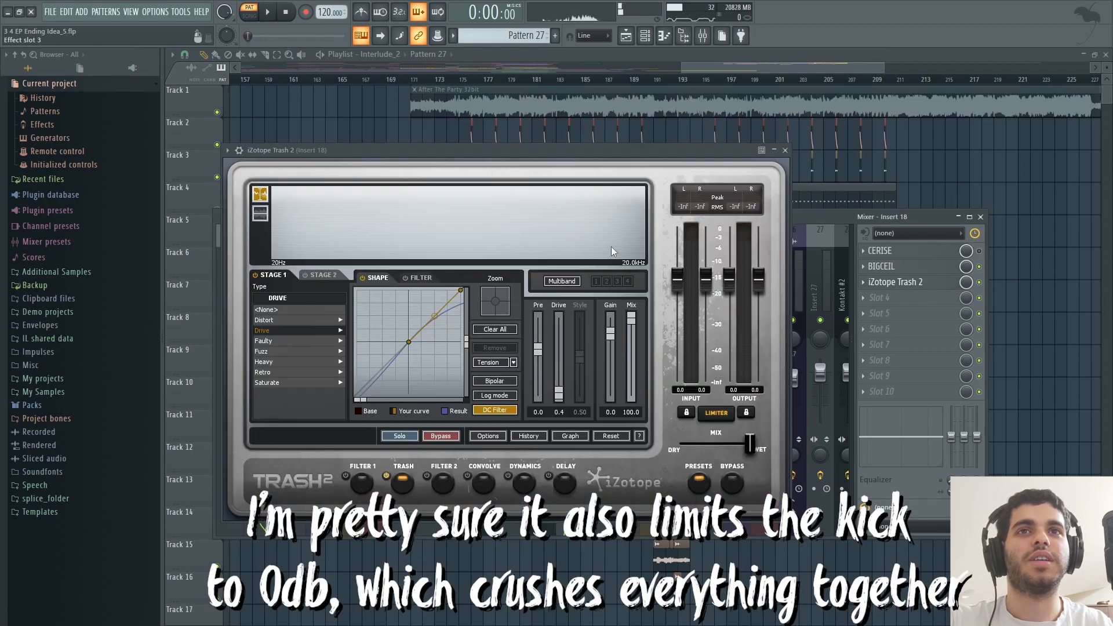
left_click_drag(558, 151, 547, 152)
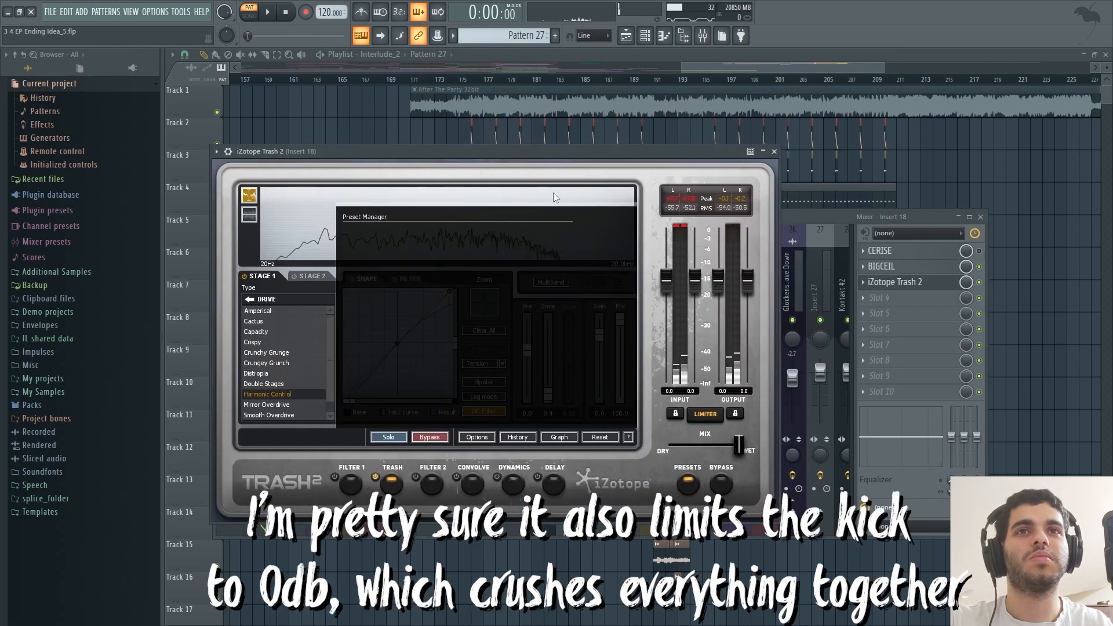
key("space")
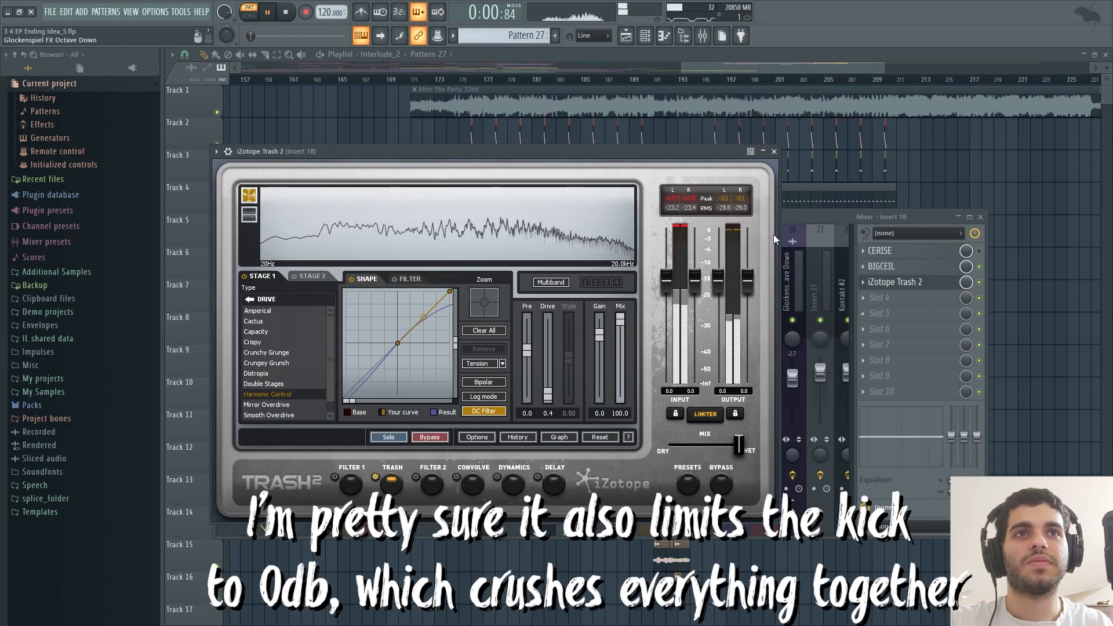
left_click_drag(666, 162, 707, 316)
key("space")
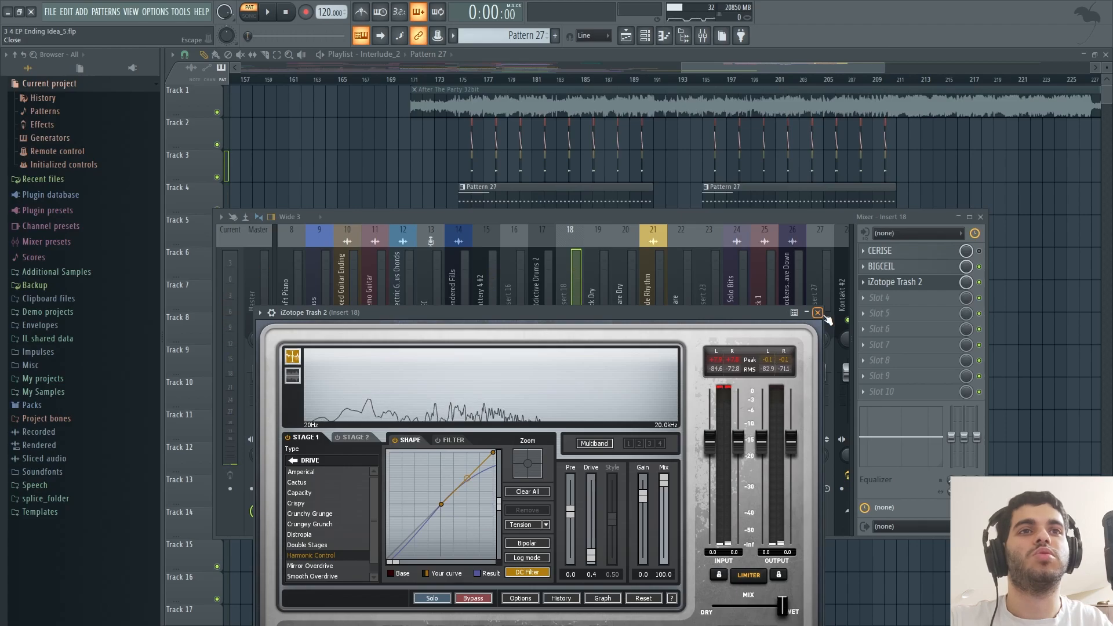
left_click(818, 313)
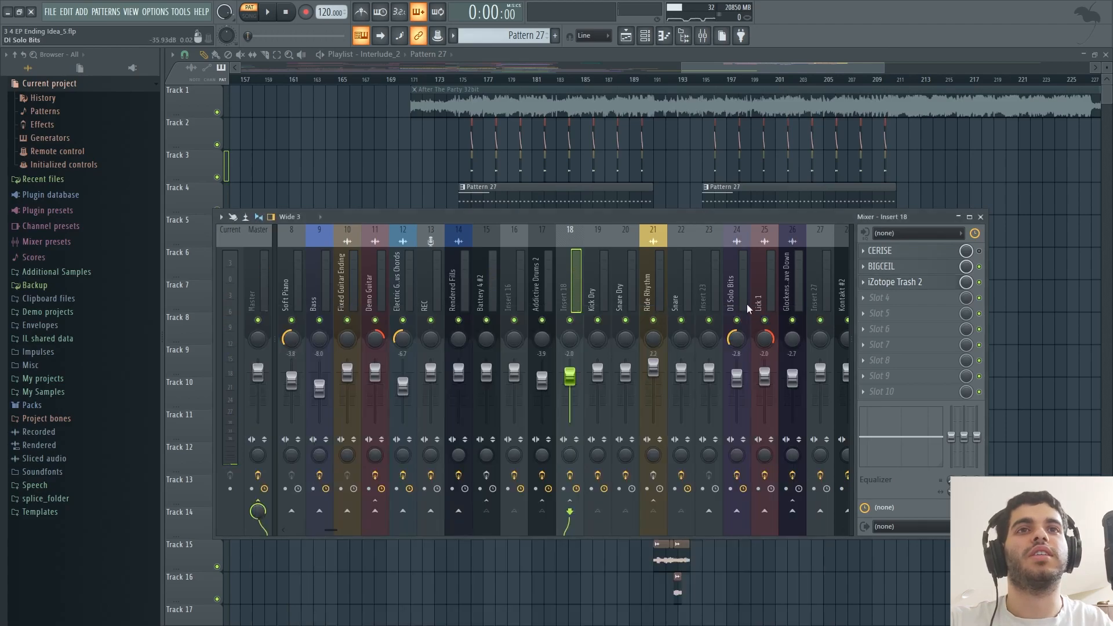
Close the mixer, solo playlist Tracks 2 and 3 together, and place the playhead at bar 176.
left_click(981, 217)
left_click_drag(768, 67, 777, 68)
left_click(422, 82)
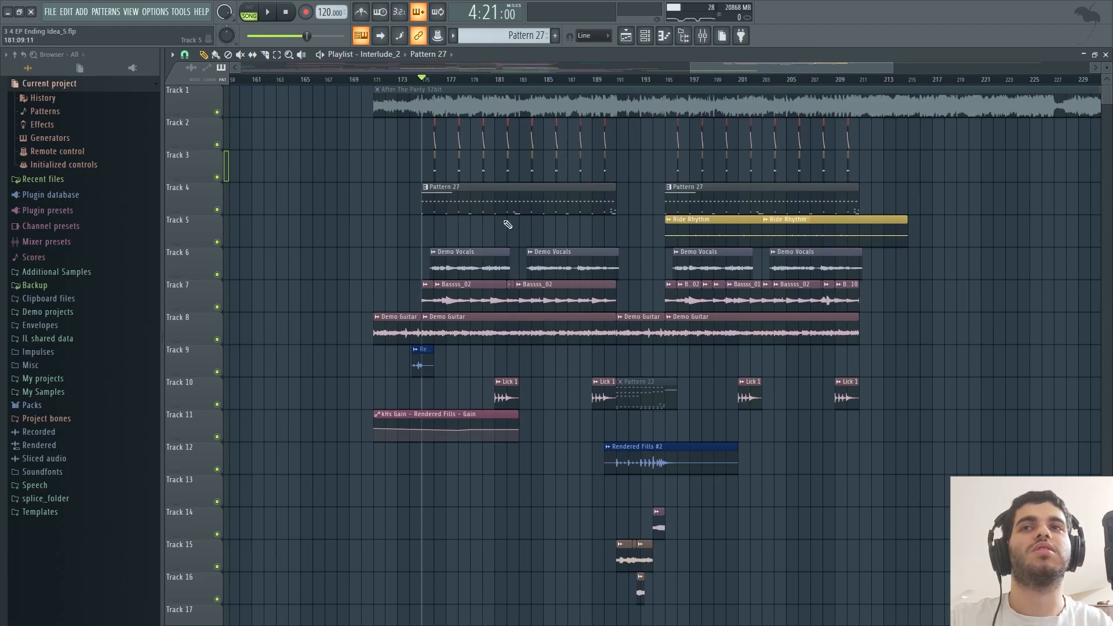
left_click_drag(708, 68, 728, 69)
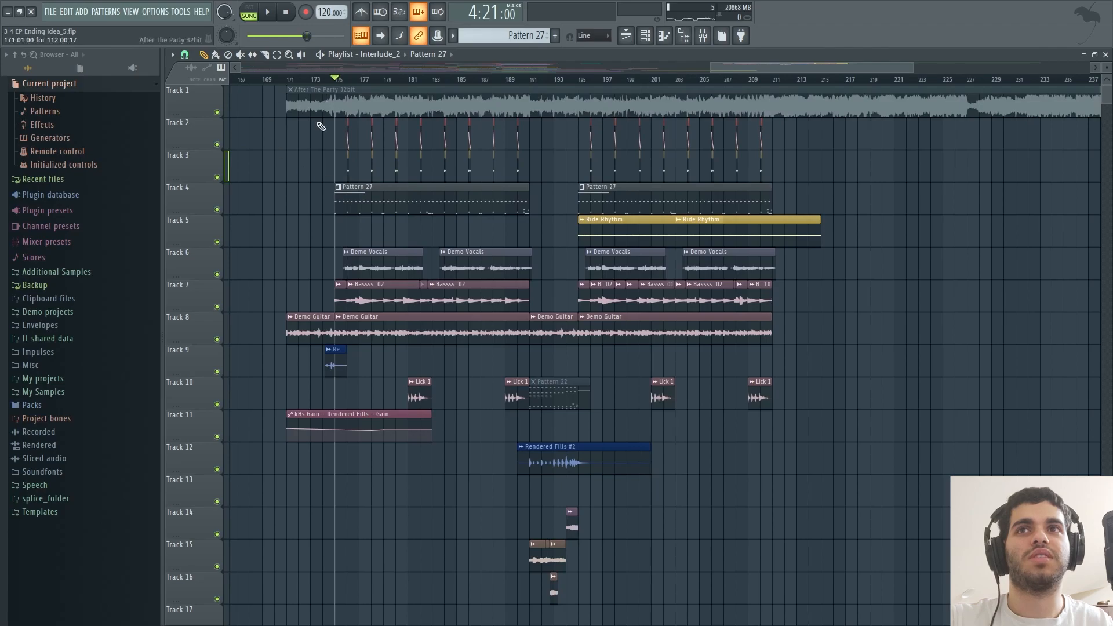
left_click(217, 177, "ctrl")
left_click(217, 144)
left_click_drag(911, 67, 777, 81)
left_click(588, 81)
Audition a temporary, lengthened Absolute Quiet Tambourine Ambience 1 clip on Track 3 at bar 173, and delete it.
left_click(586, 172)
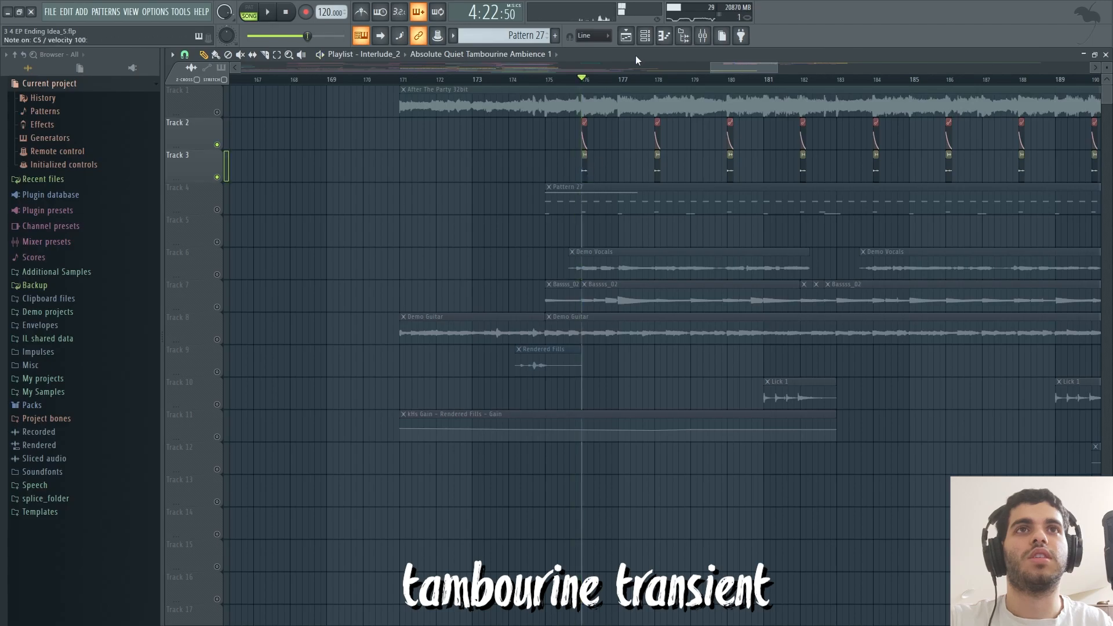
left_click(483, 166)
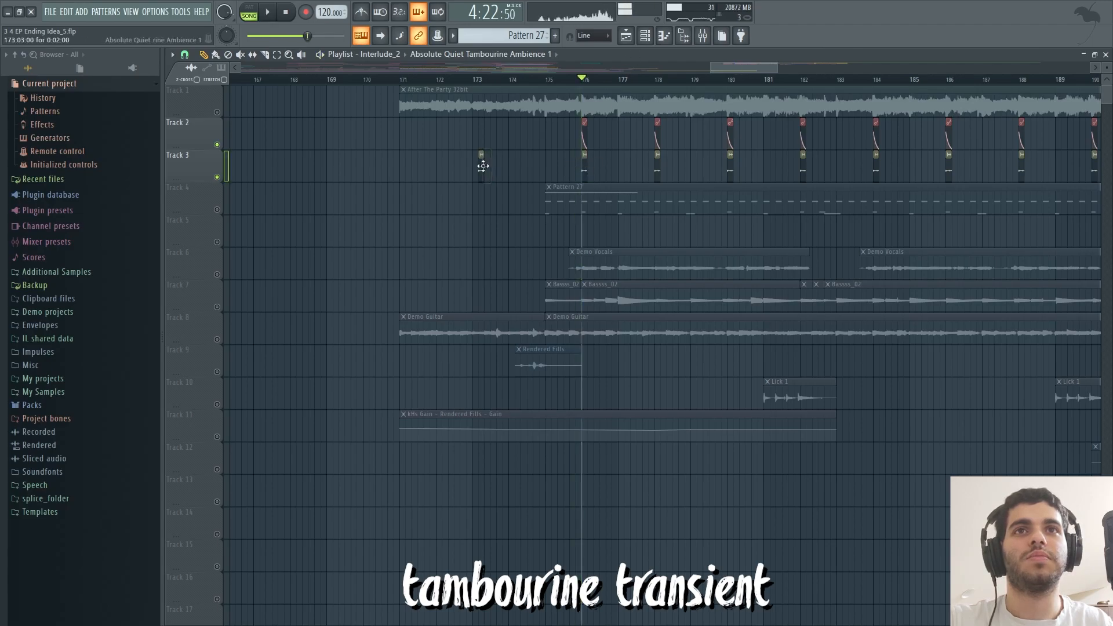
left_click_drag(515, 161, 552, 152)
left_click(487, 79)
key("space")
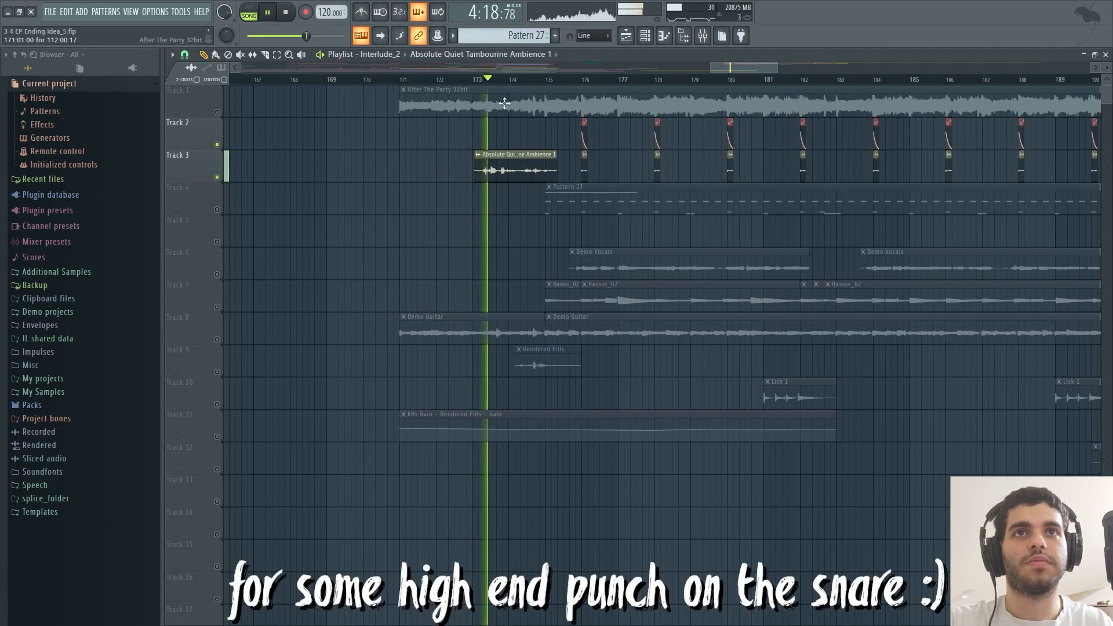
right_click(529, 165)
key("space")
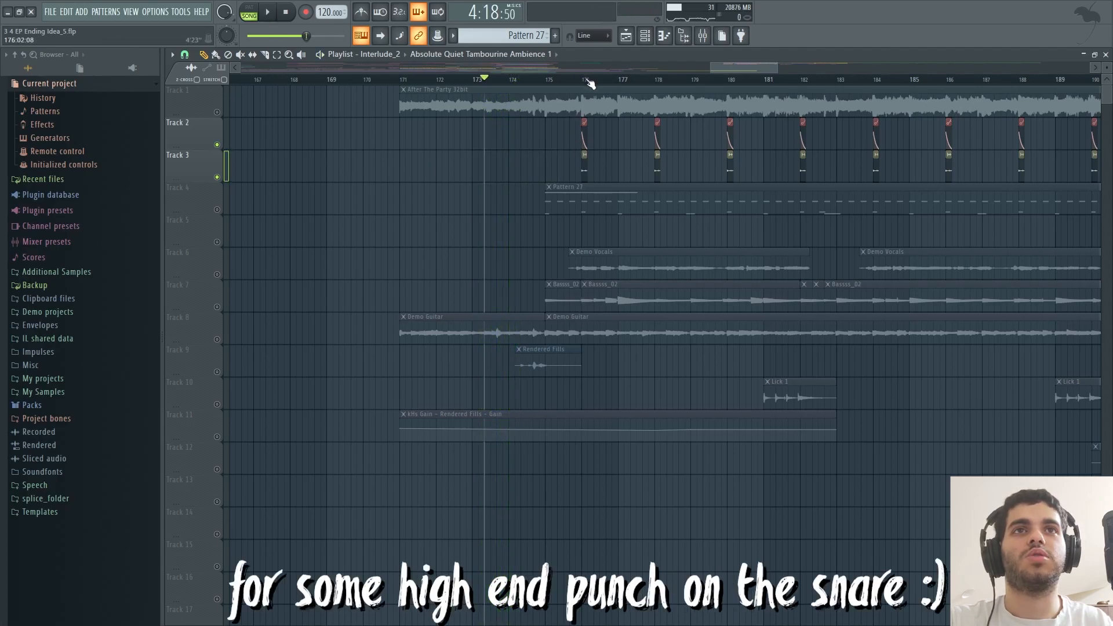
Play the soloed Track 2 and Track 3 clips from just before bar 176 to hear the tambourine transient layer.
left_click(575, 79)
key("space")
key("space")
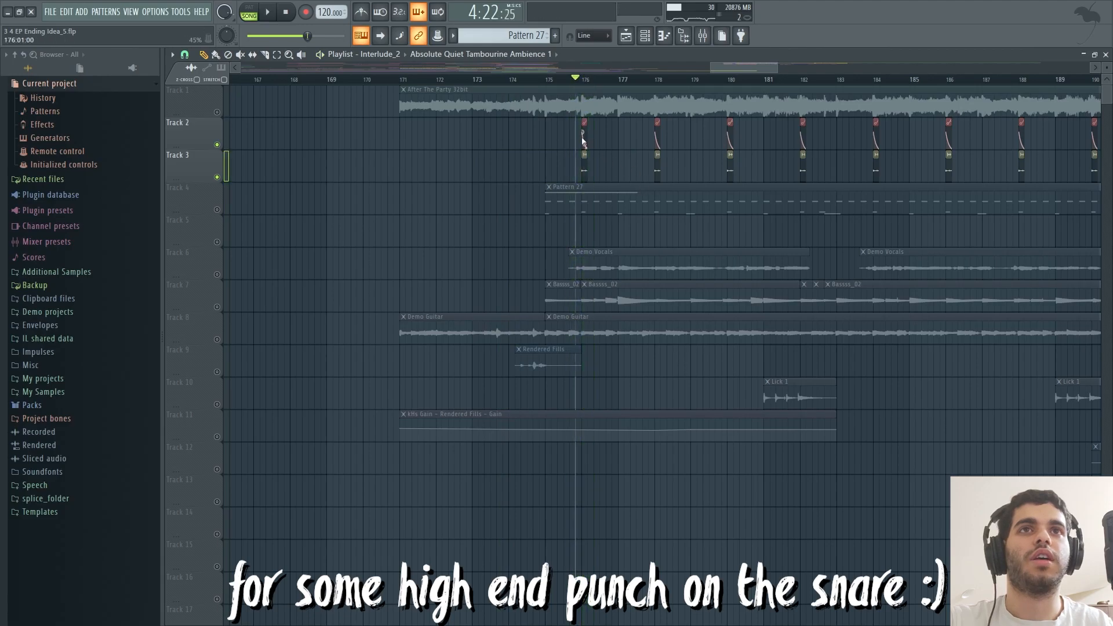
left_click_drag(654, 80, 652, 78)
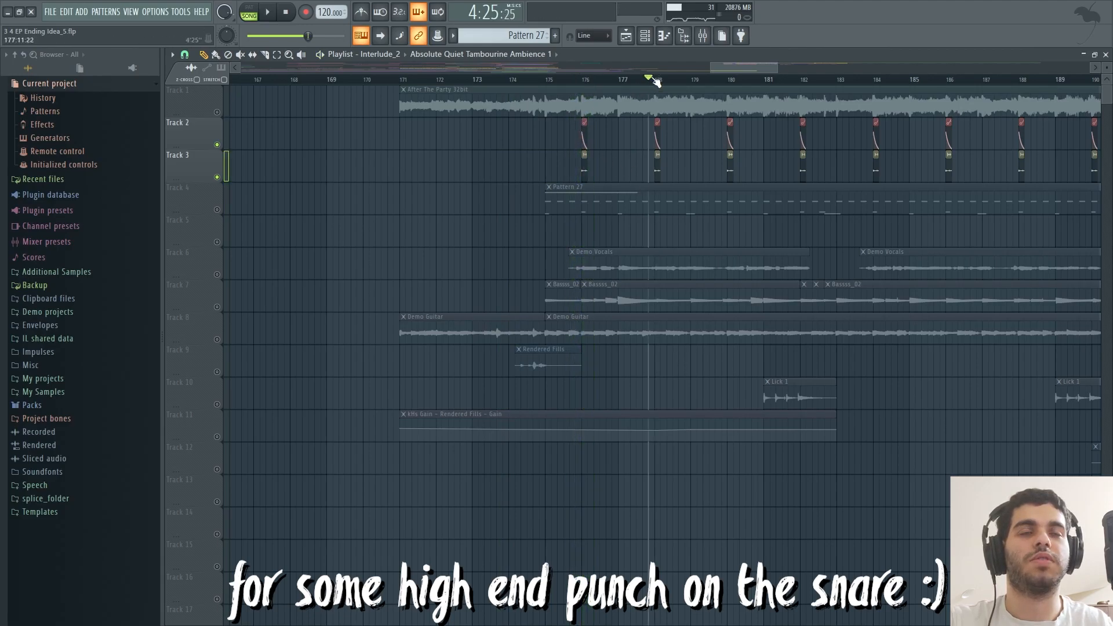
Unmute Track 4 and play Pattern 27 together with the Track 2 and Track 3 layers.
left_click(218, 210)
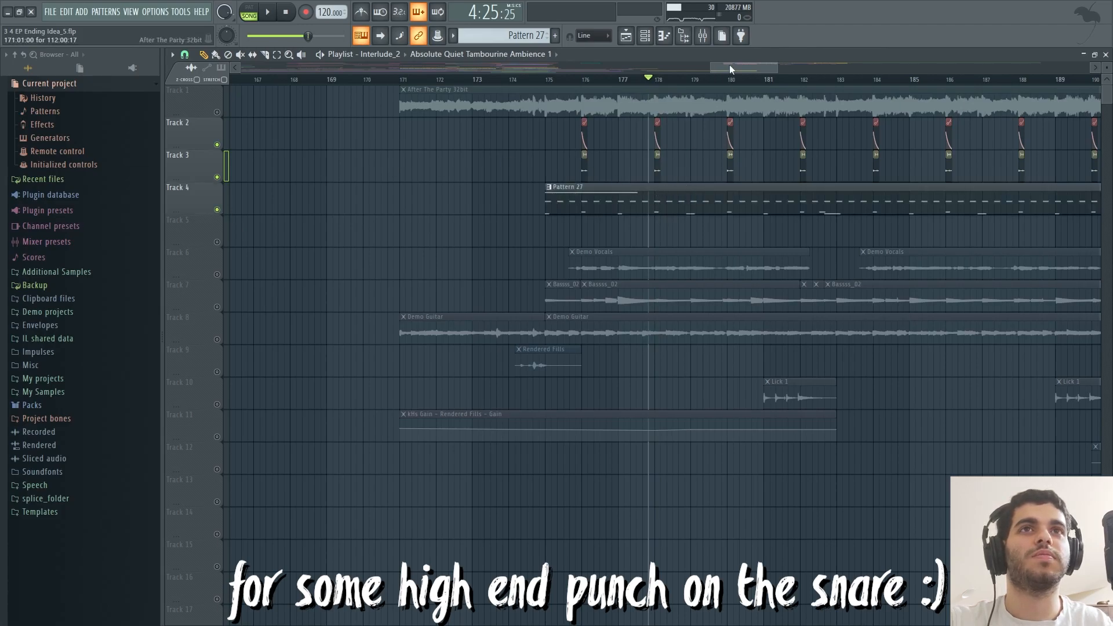
left_click_drag(734, 70, 739, 71)
key("space")
key("space")
key("space")
key("space")
Toggle Track 3 and replay the section to compare the drums with and without the tambourine layer.
mouse_move(221, 178)
left_mouse_down()
mouse_move(221, 148)
mouse_move(219, 177)
left_mouse_up()
key("space")
key("space")
key("space")
key("space")
Solo Track 5 with the Ride Rhythm clips and place the playhead at their start, bar 195.
left_click(703, 36)
left_click_drag(753, 68, 844, 72)
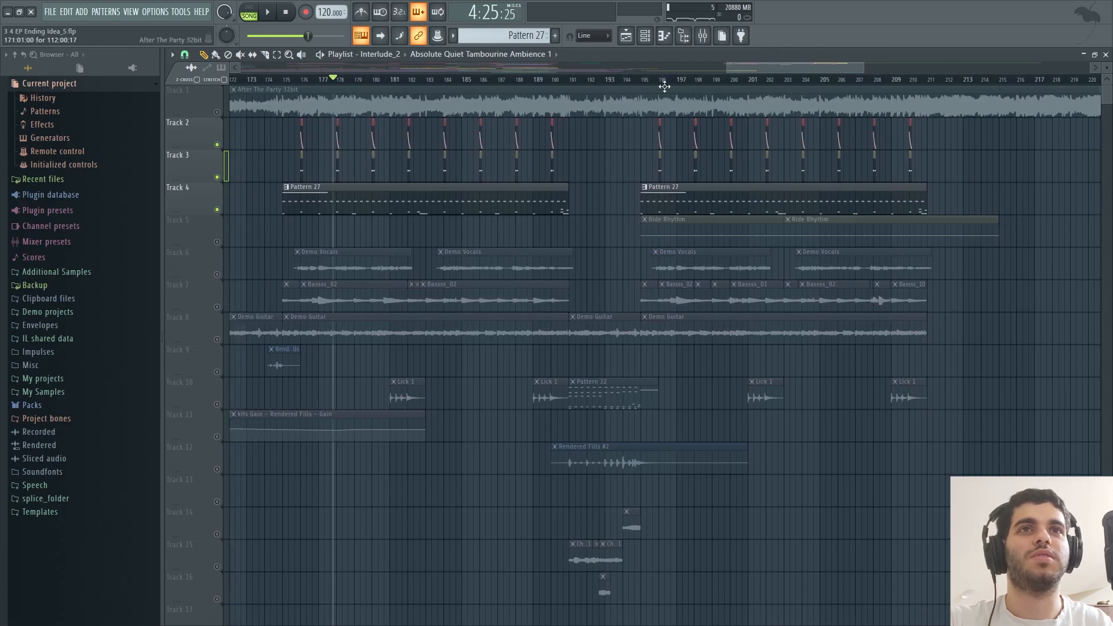
left_click(637, 80)
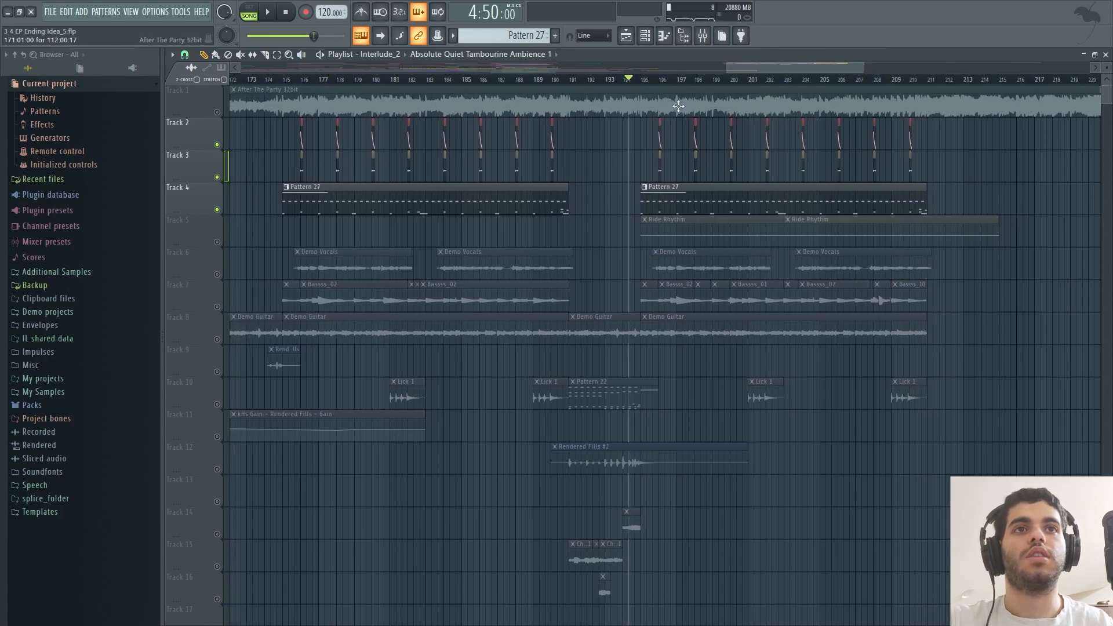
left_click(218, 243)
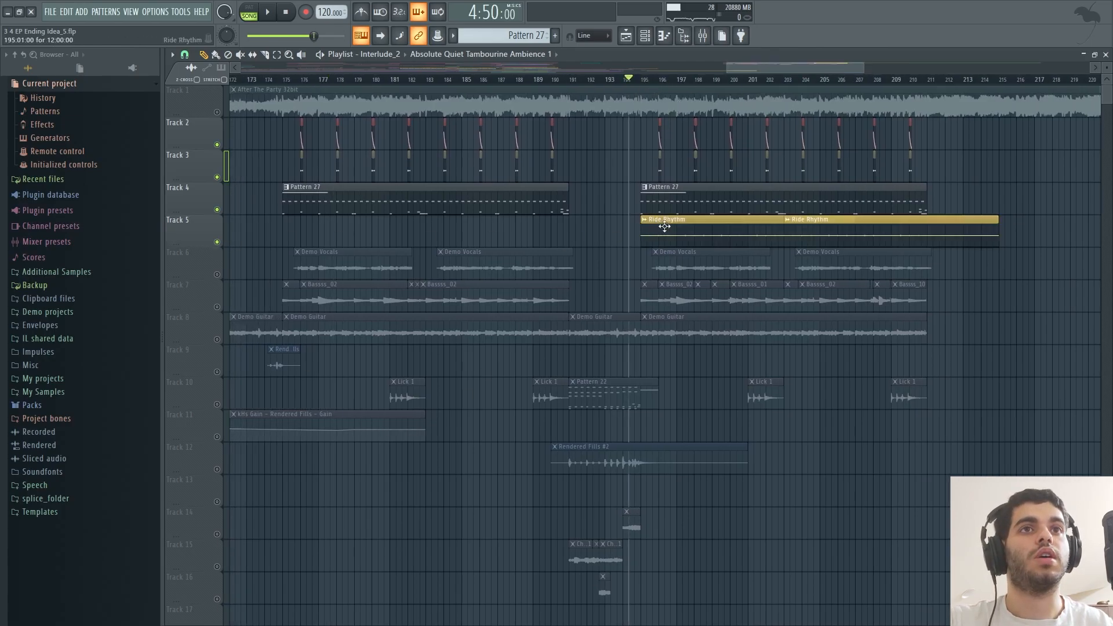
right_click(218, 243)
left_click(647, 80)
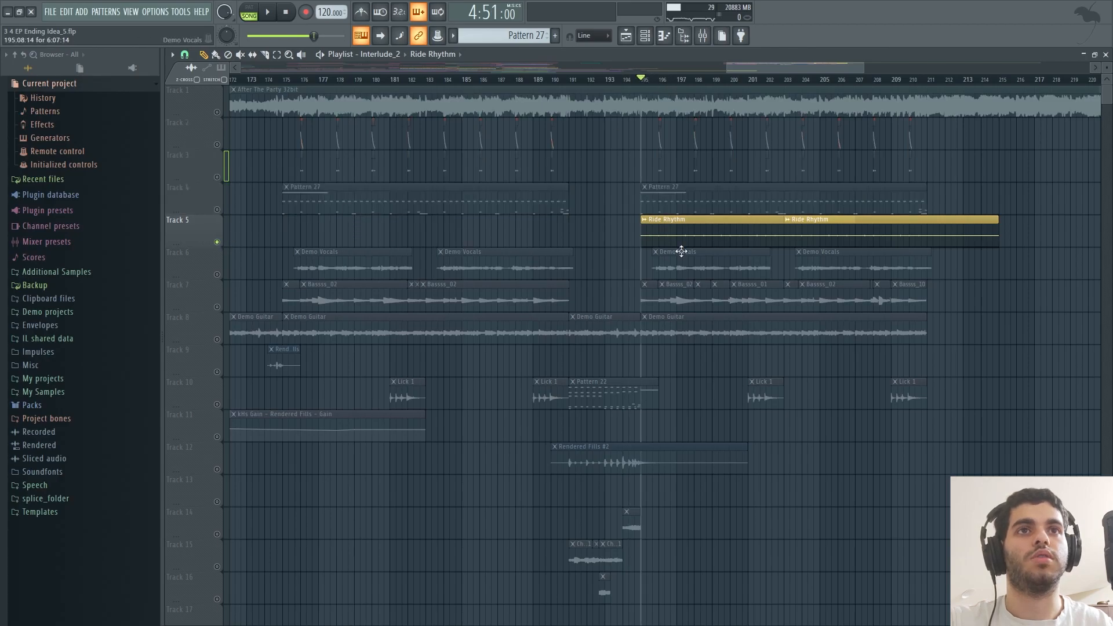
Play the soloed Ride Rhythm clip and view the Fruity parametric EQ 2 and SPECOMP effects on its mixer track.
left_click(702, 36)
left_click(655, 299)
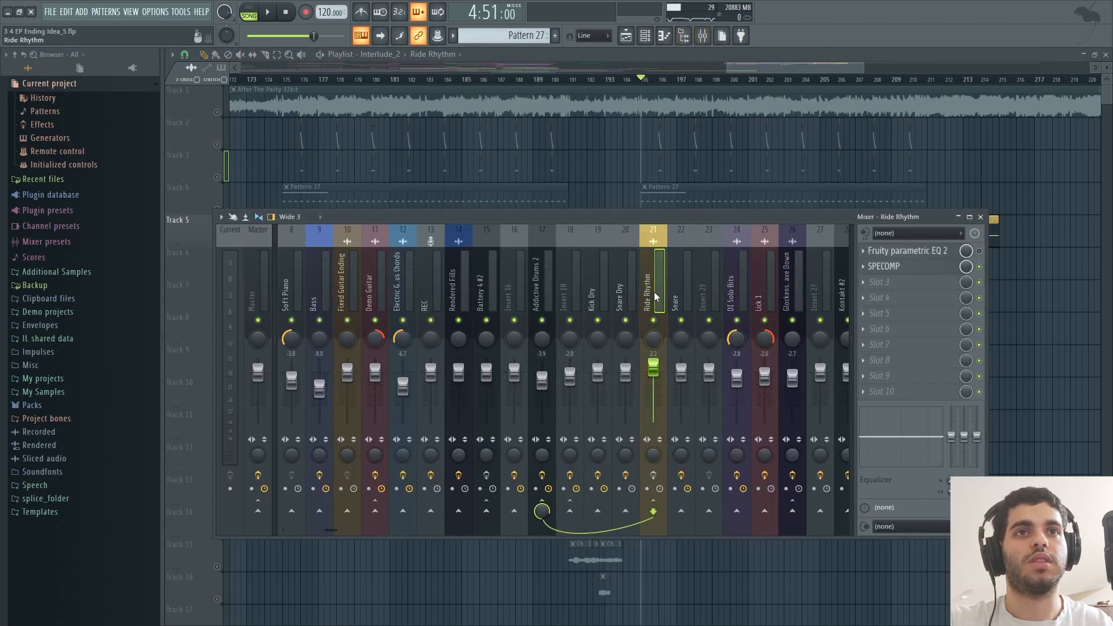
key("space")
key("F9")
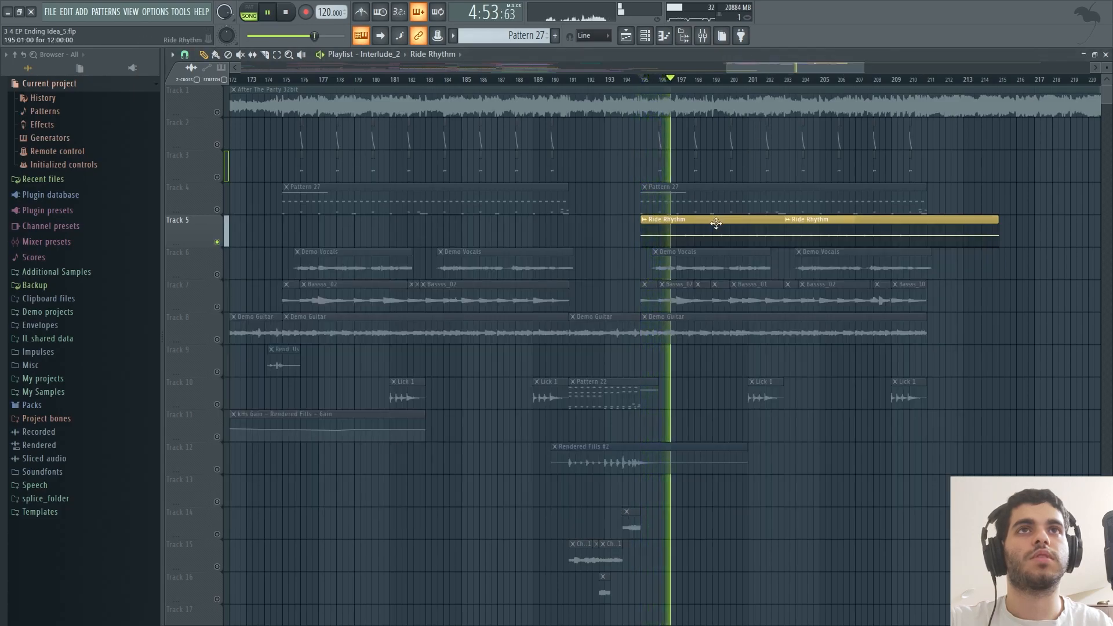
key("space")
left_click(703, 35)
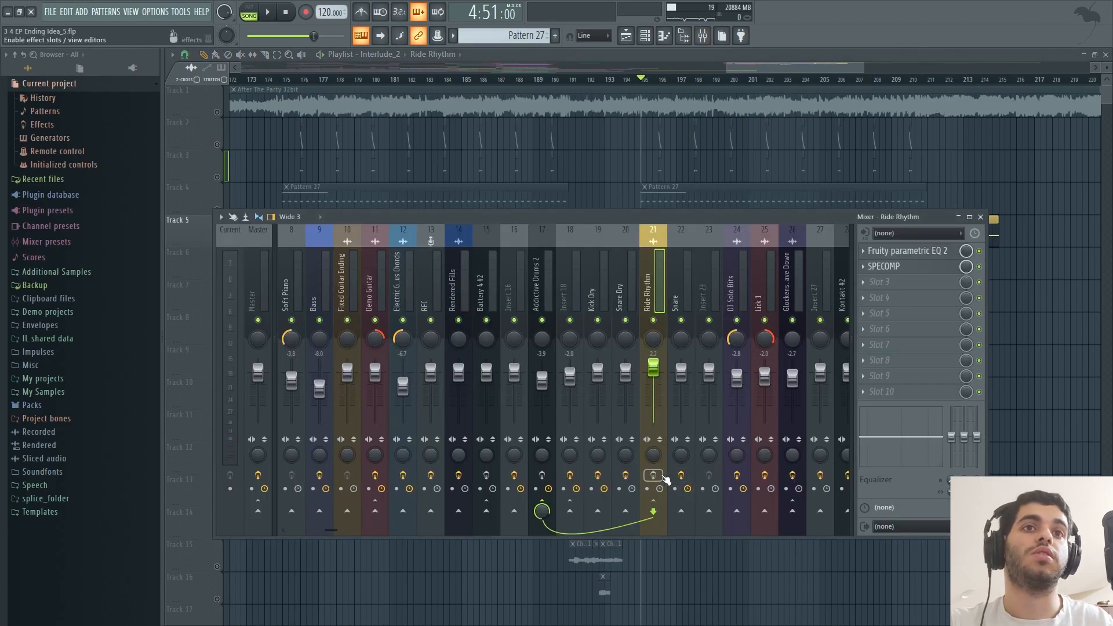
Play the ride with the Ride Rhythm track's Fruity parametric EQ 2 open and boost bands 3 and 4 around 240 Hz to expose the lows.
left_click(922, 251)
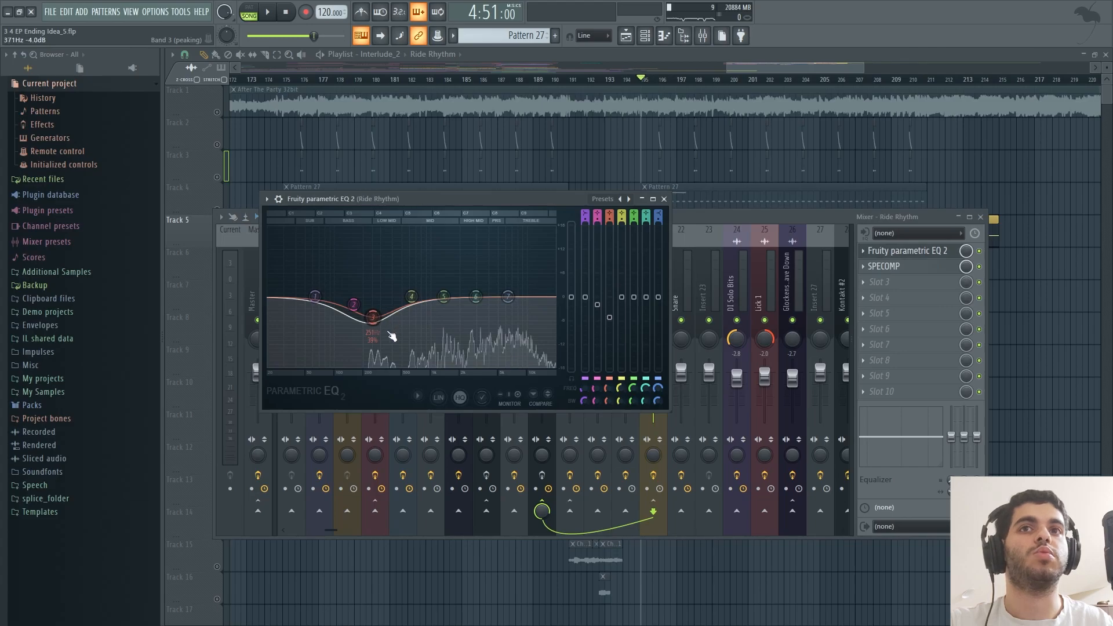
left_click_drag(406, 199, 505, 215)
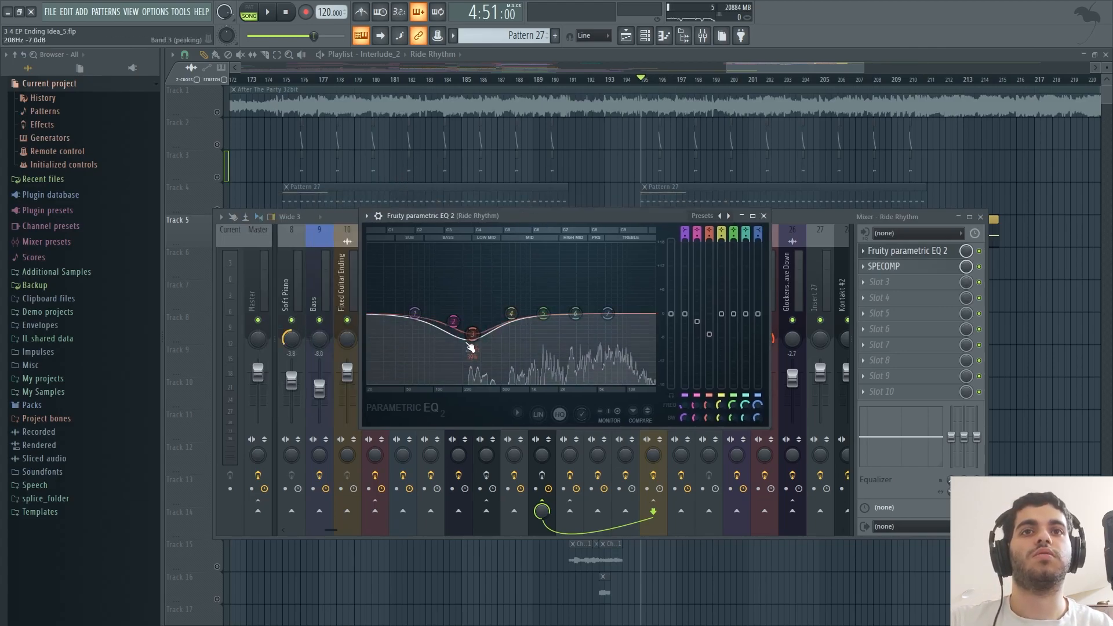
key("space")
left_click_drag(511, 314, 477, 243)
left_click_drag(473, 330, 473, 276)
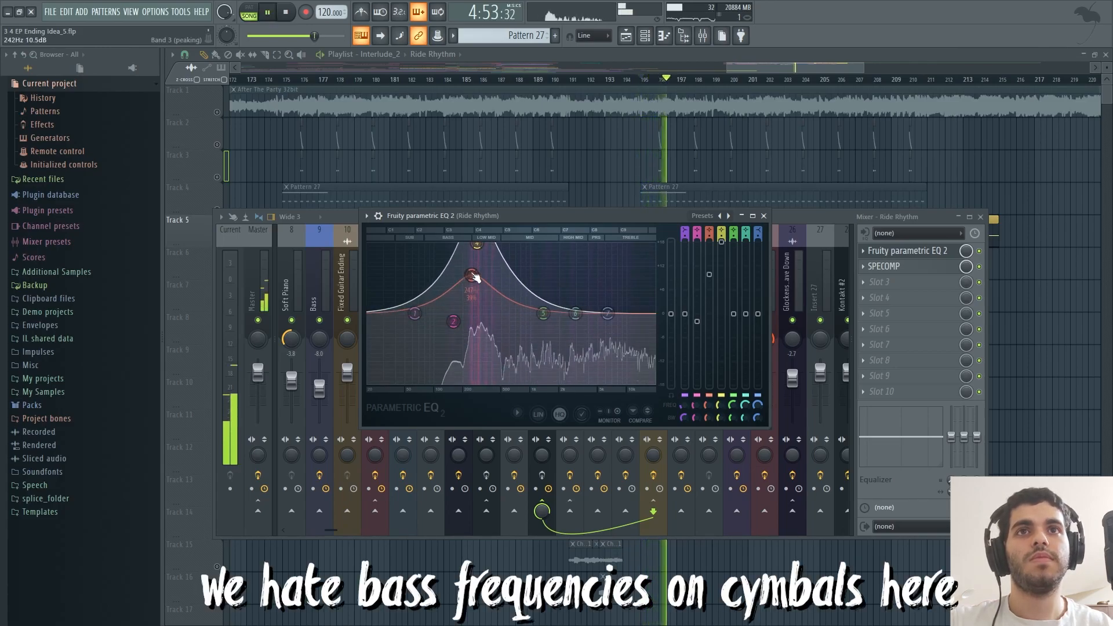
Undo both low-frequency boosts, stop playback and close the Ride Rhythm equalizer.
key("ctrl+alt+z")
key("ctrl+alt+z")
key("space")
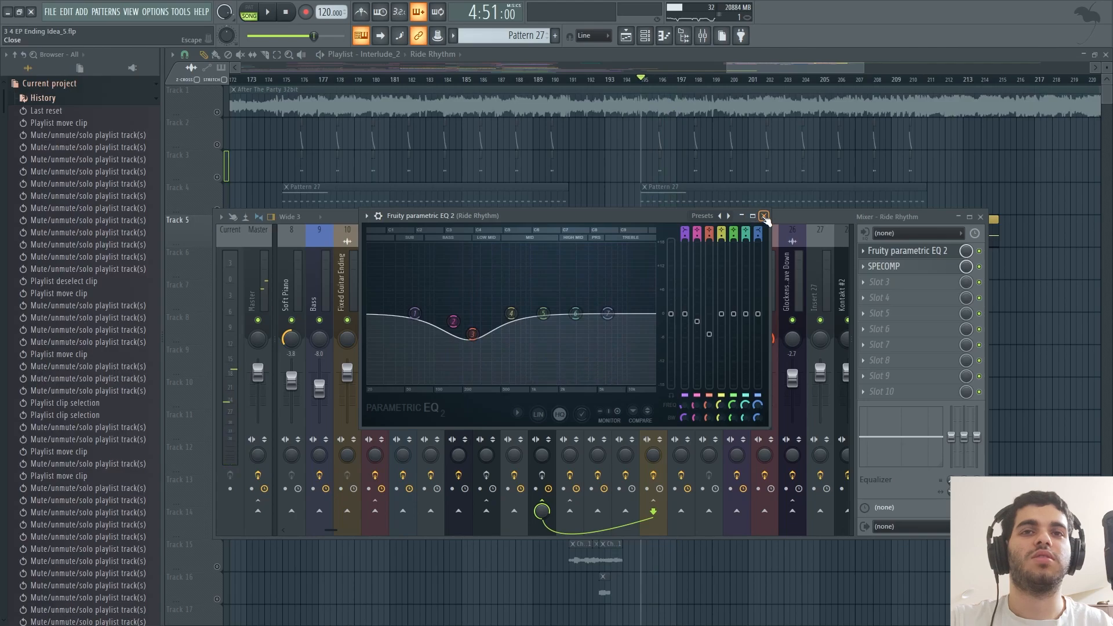
left_click(764, 216)
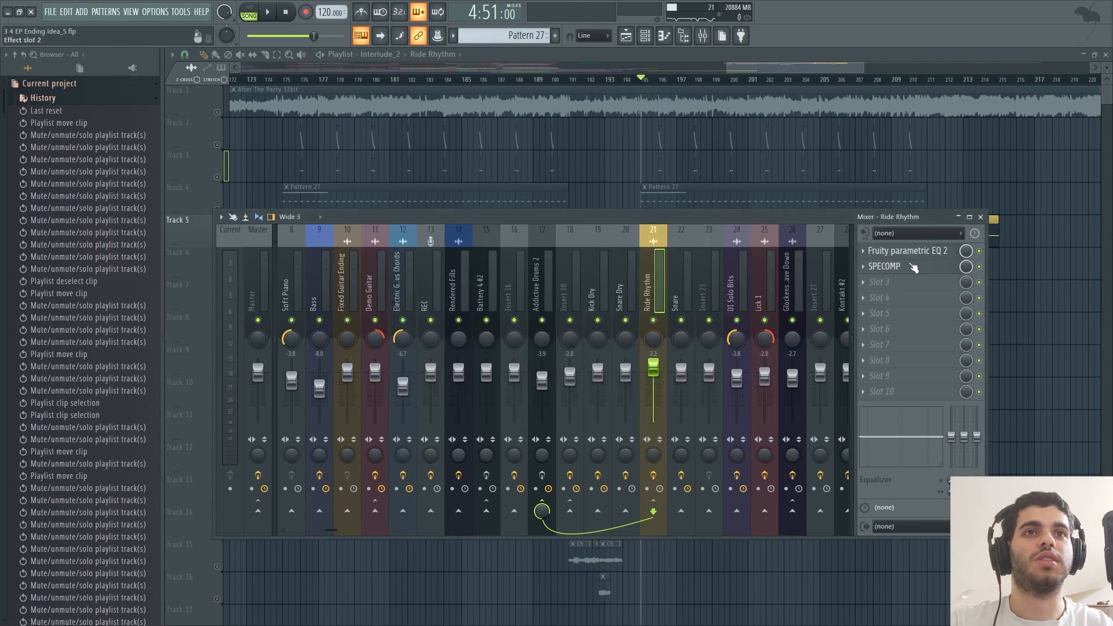
Inspect the SPECOMP compressor settings on the Ride Rhythm track during playback, including the threshold, and close the plugin.
left_click(913, 267)
left_click_drag(515, 193, 559, 198)
key("space")
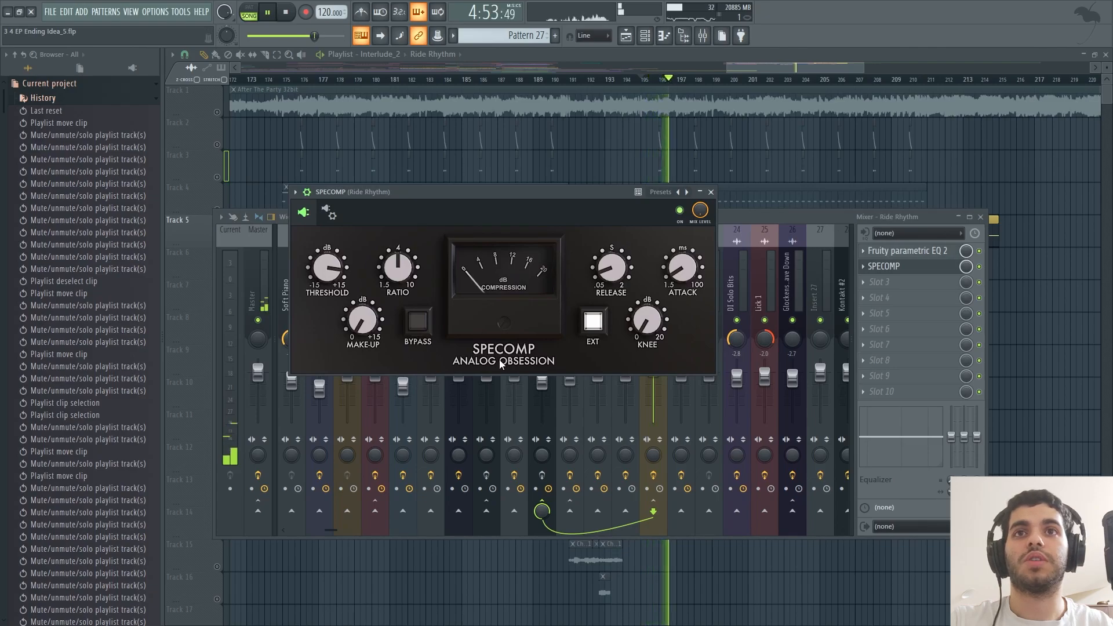
mouse_move(342, 277)
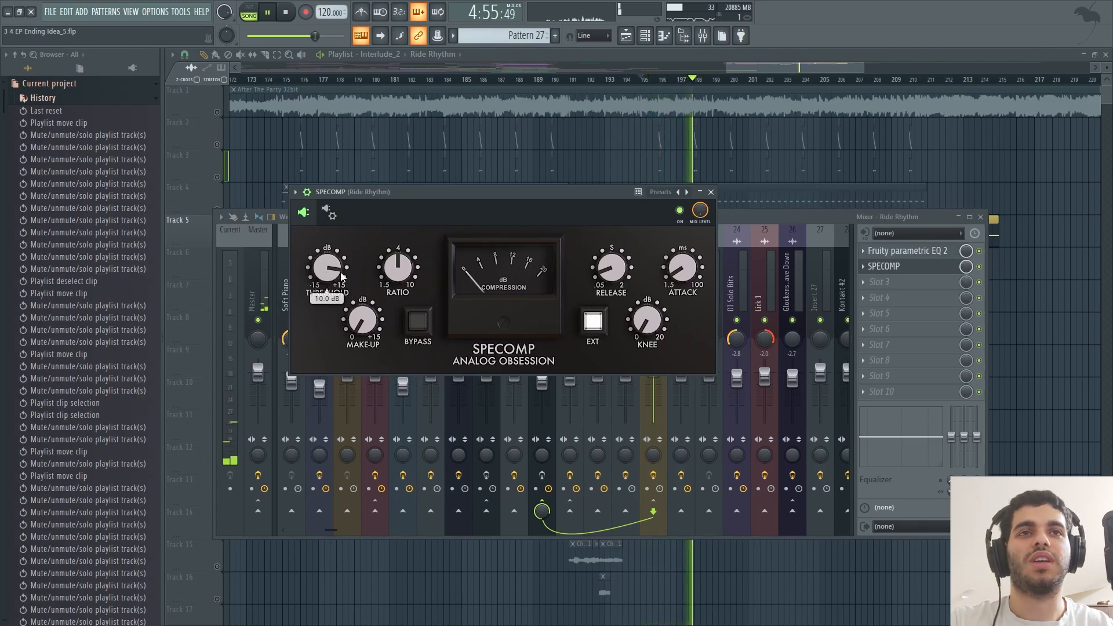
left_click(710, 192)
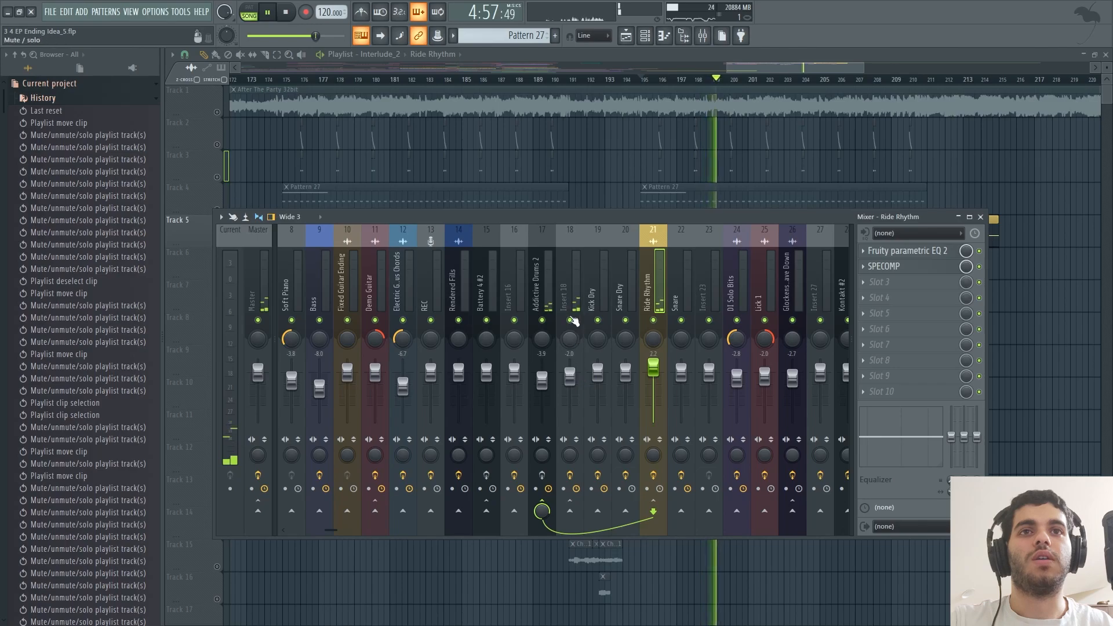
key("space")
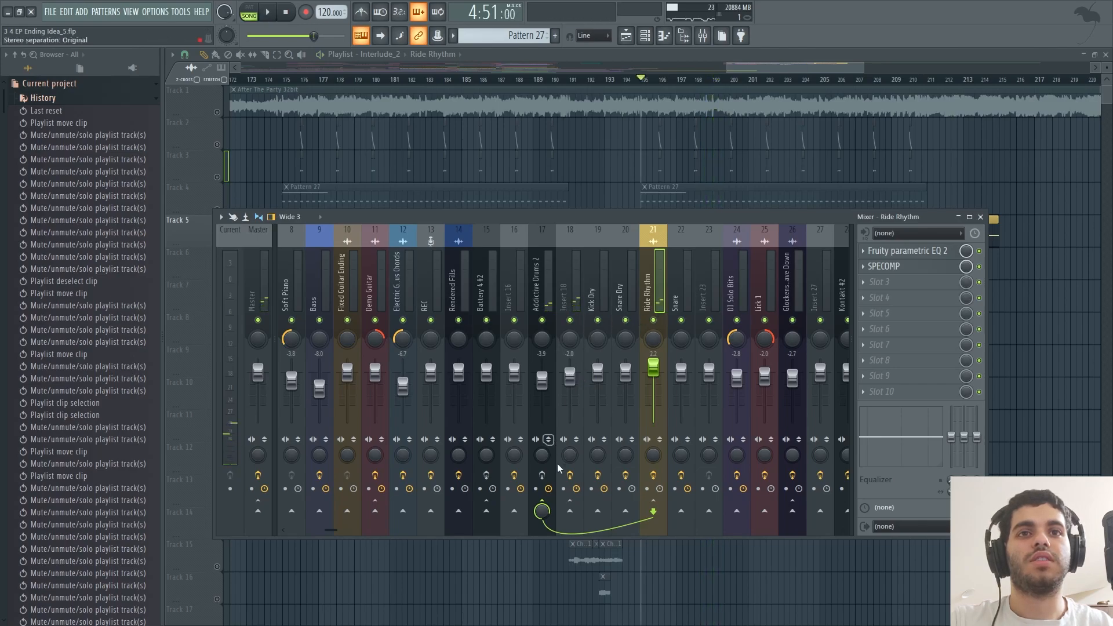
Compare the effects and routing of the Addictive Drums 2, Insert 18, Ride Rhythm and Battery 4 #2 mixer tracks.
left_click(553, 295)
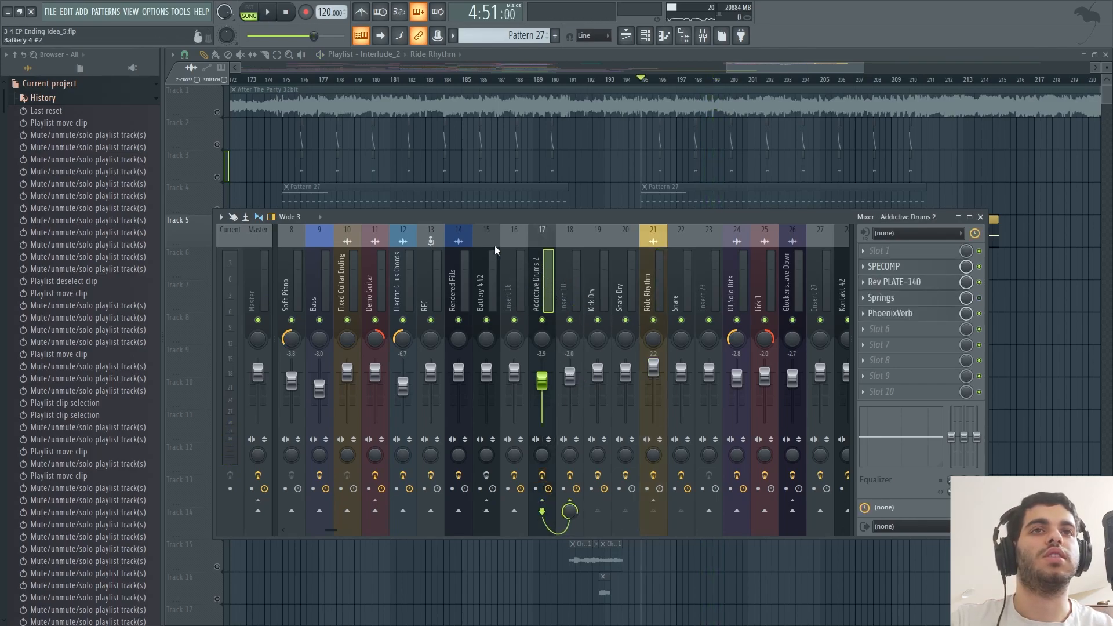
left_click_drag(555, 225, 566, 259)
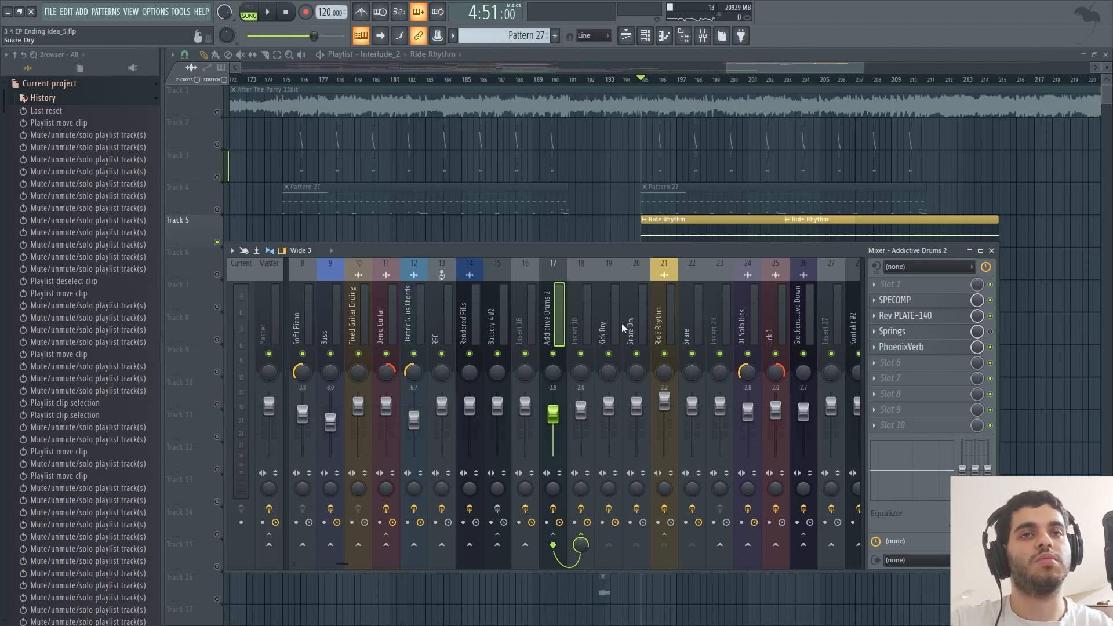
left_click(578, 323)
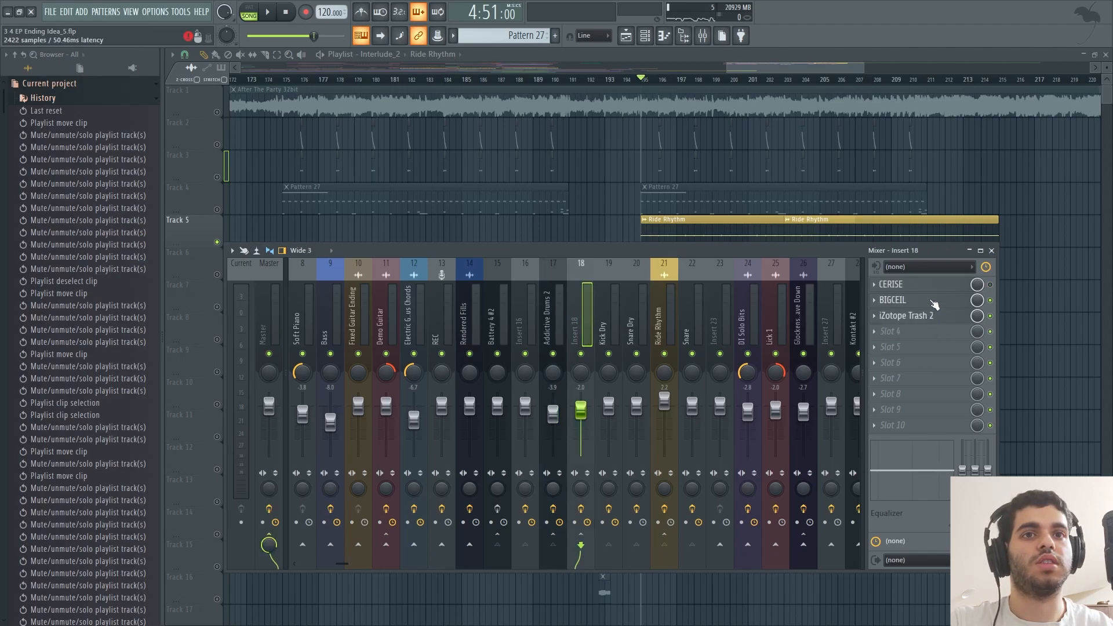
key("space")
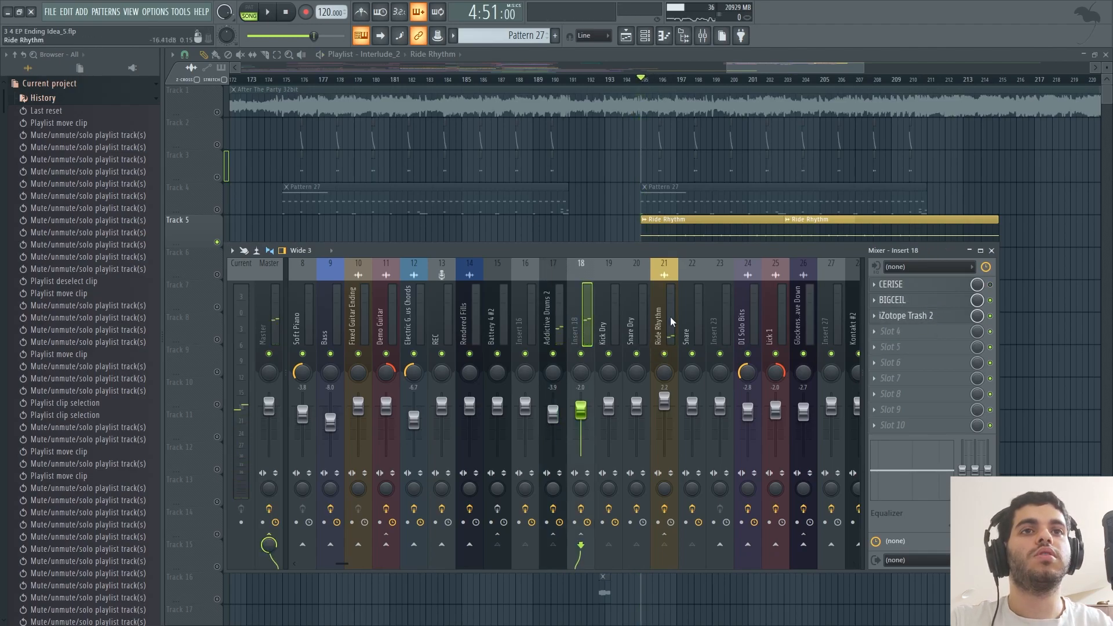
left_click(666, 313)
left_click(493, 298)
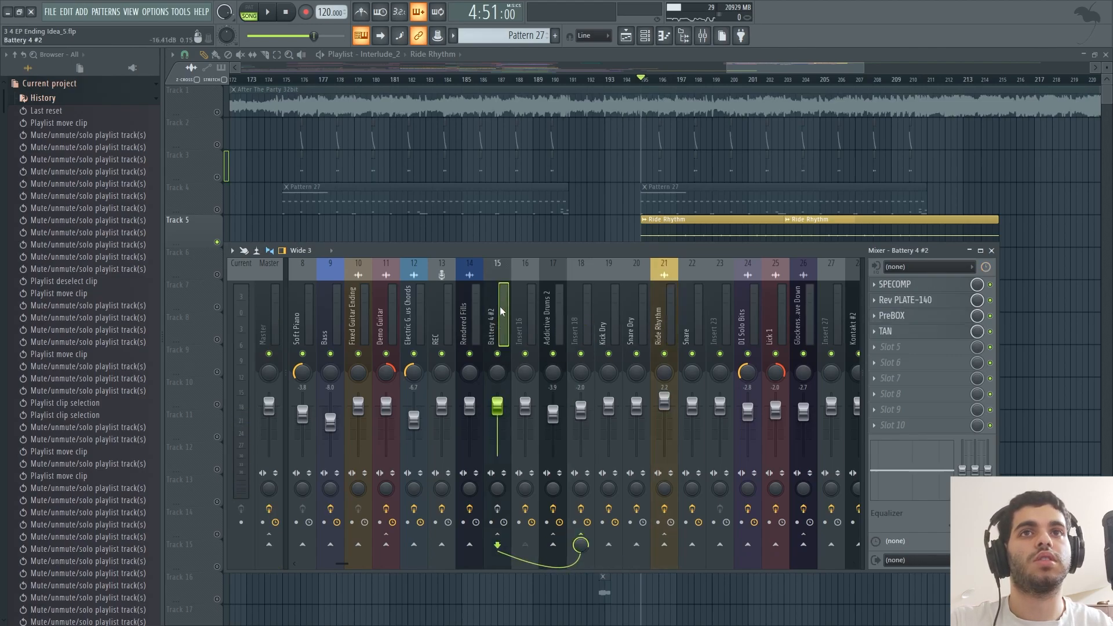
Play Pattern 27 alone in pattern mode and view the Addictive Drums 2 mixer track.
key("F9")
left_click(258, 7)
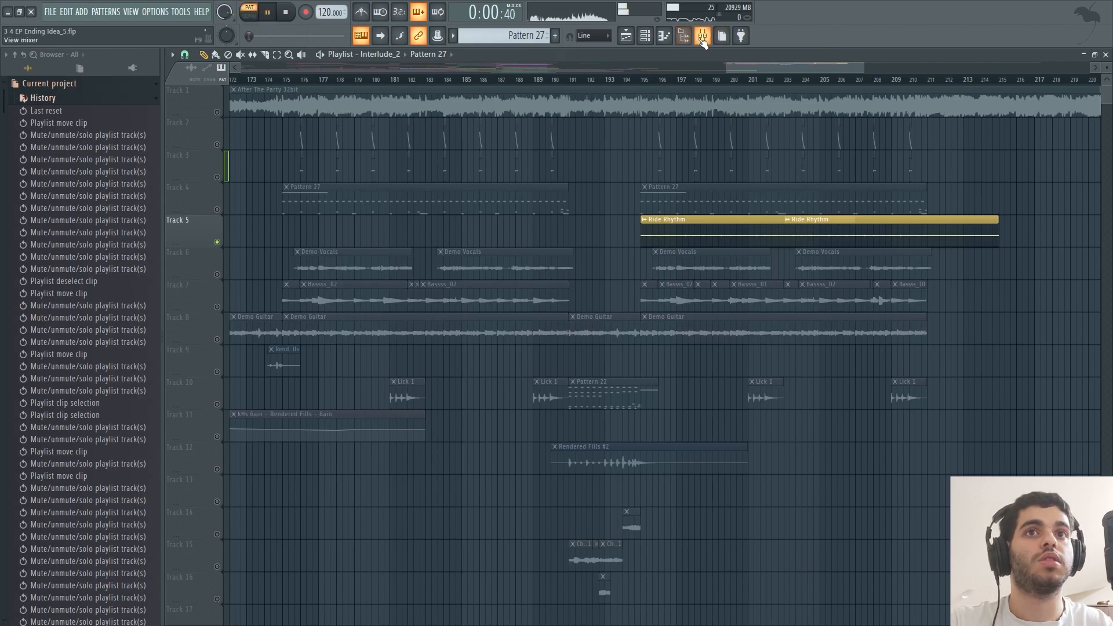
key("F9")
left_click(566, 330)
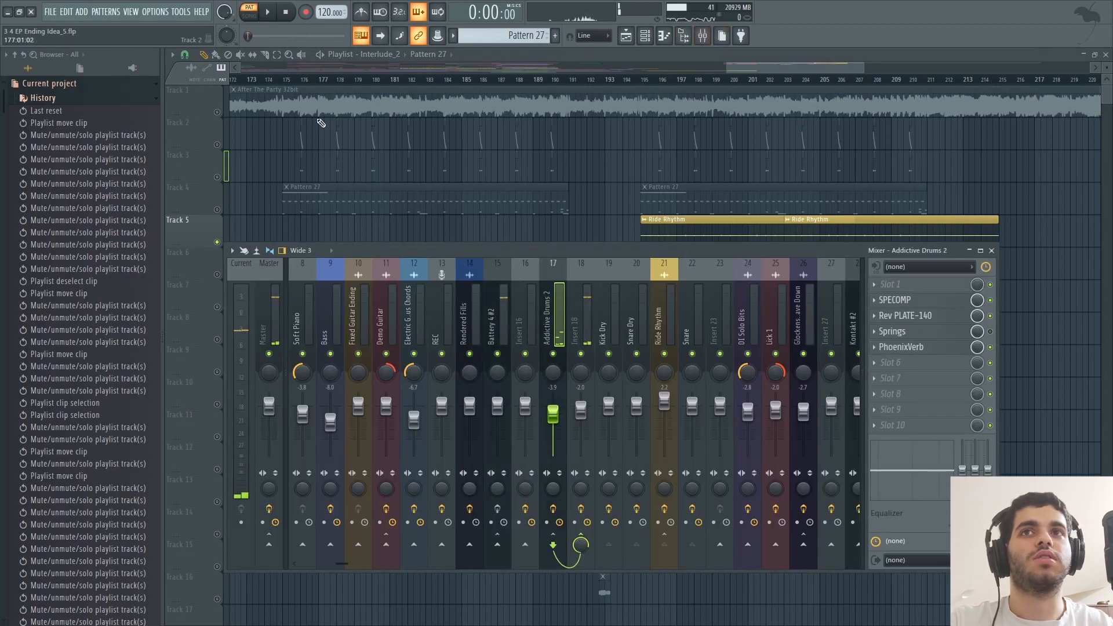
Return to song mode with the playhead at bar 195 and view the effects on the Insert 18 mixer track.
left_click(650, 81)
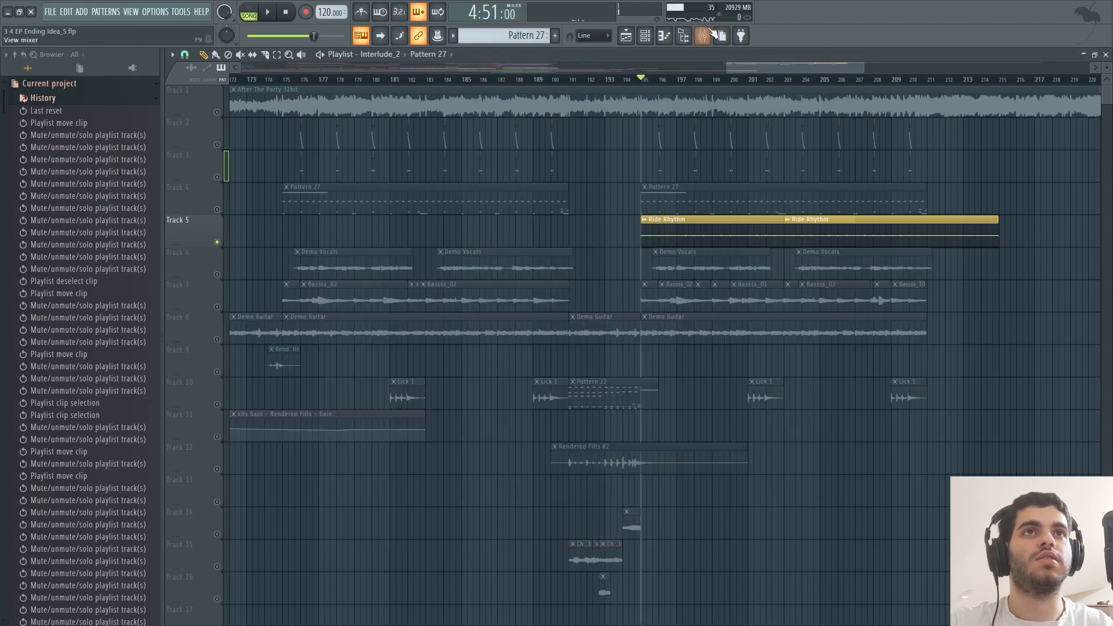
left_click(702, 36)
left_click(575, 317)
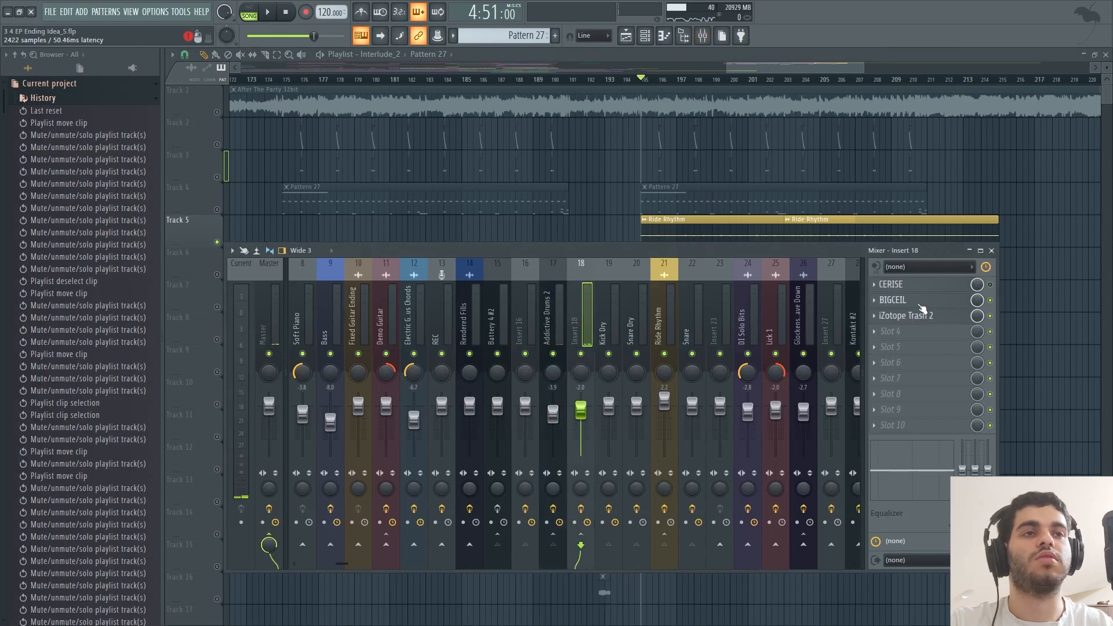
Unmute Tracks 4, 3 and 2 in the playlist alongside the Ride Rhythm clips on Track 5.
left_click_drag(789, 68, 794, 69)
left_click(216, 209)
left_click(217, 177)
left_click(217, 145)
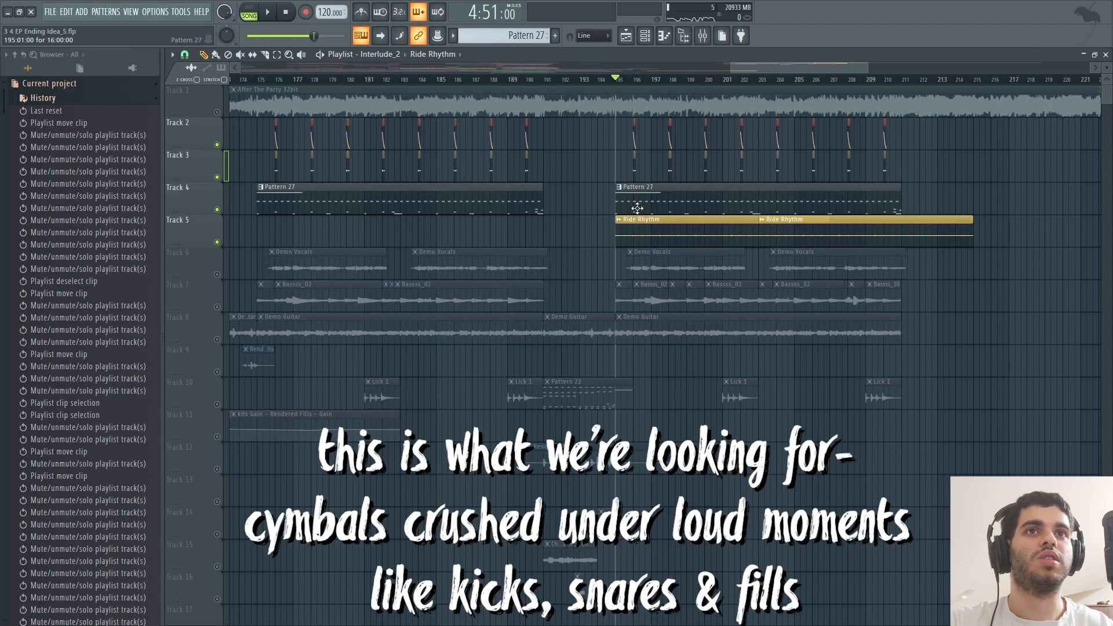
Play the drums and ride together from bar 195 and check the levels in the mixer.
key("space")
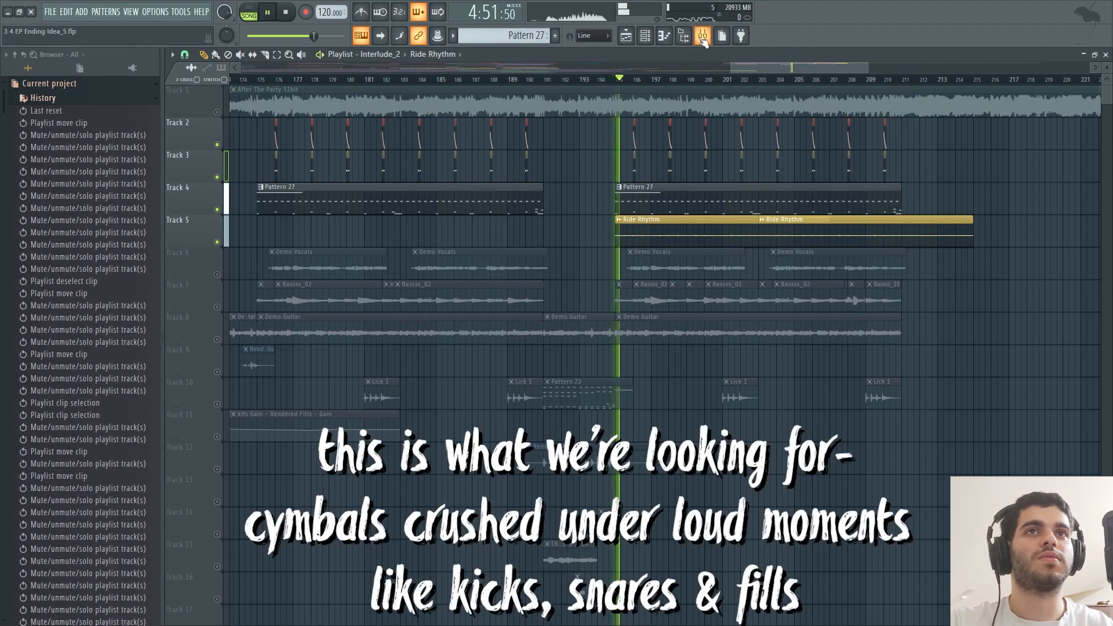
left_click(704, 40)
left_click(702, 37)
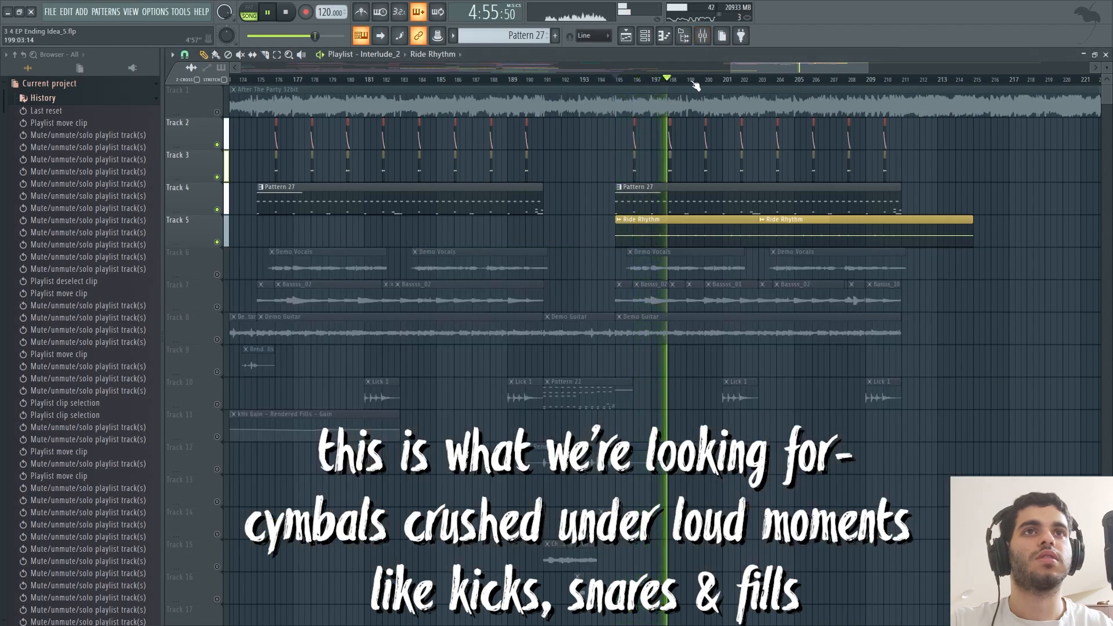
left_click(703, 36)
key("space")
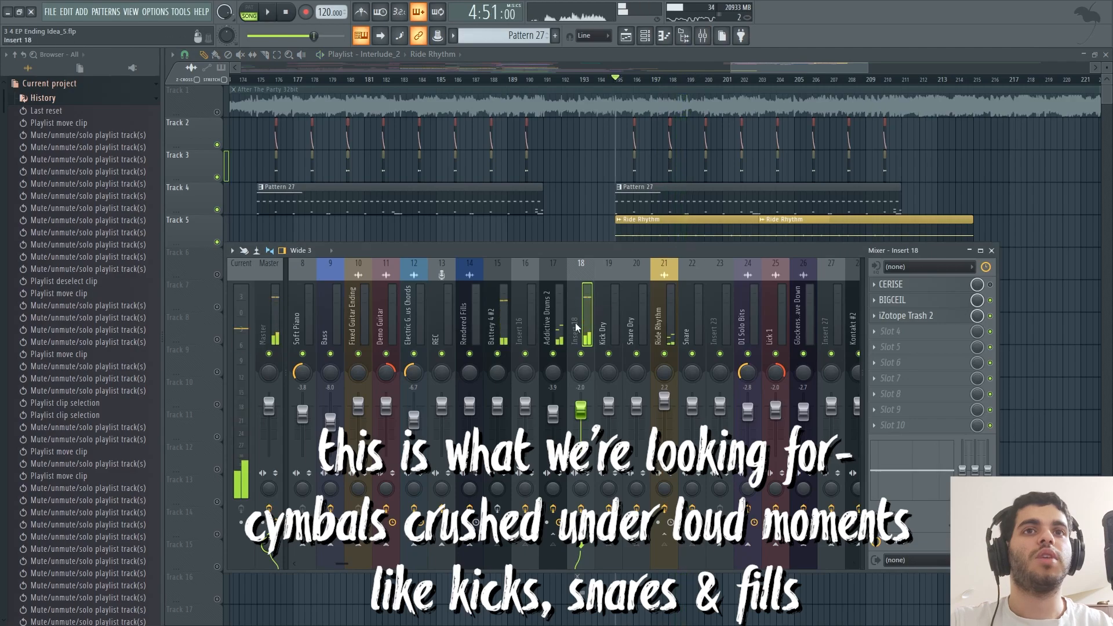
Route the Ride Rhythm mixer track straight to the Master instead of Addictive Drums 2 and replay the section from bar 195.
left_click(558, 316)
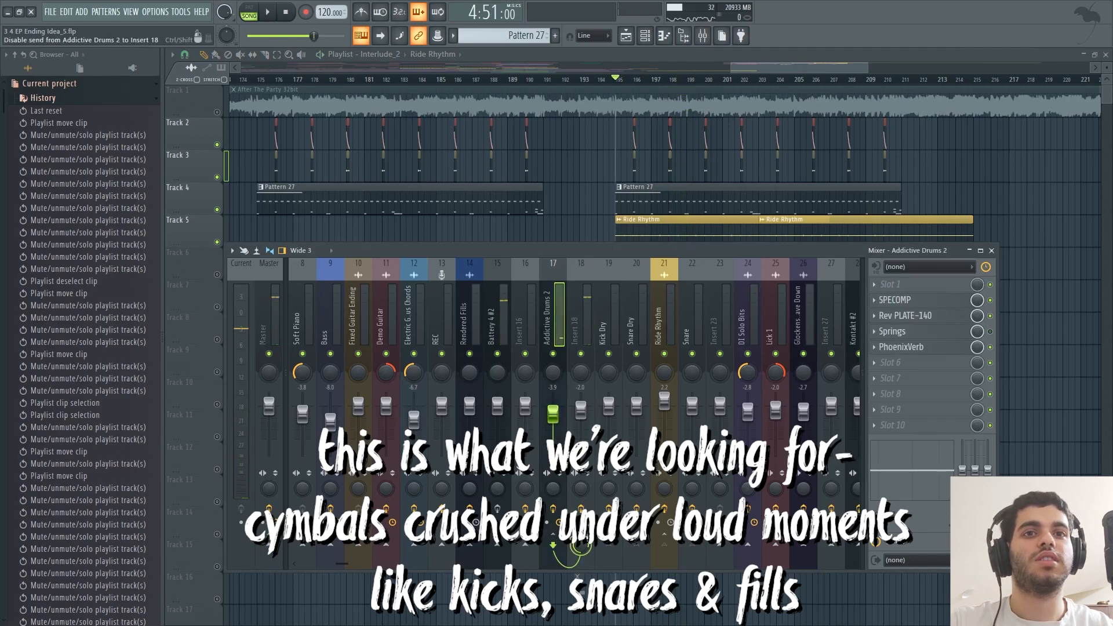
left_click(663, 316)
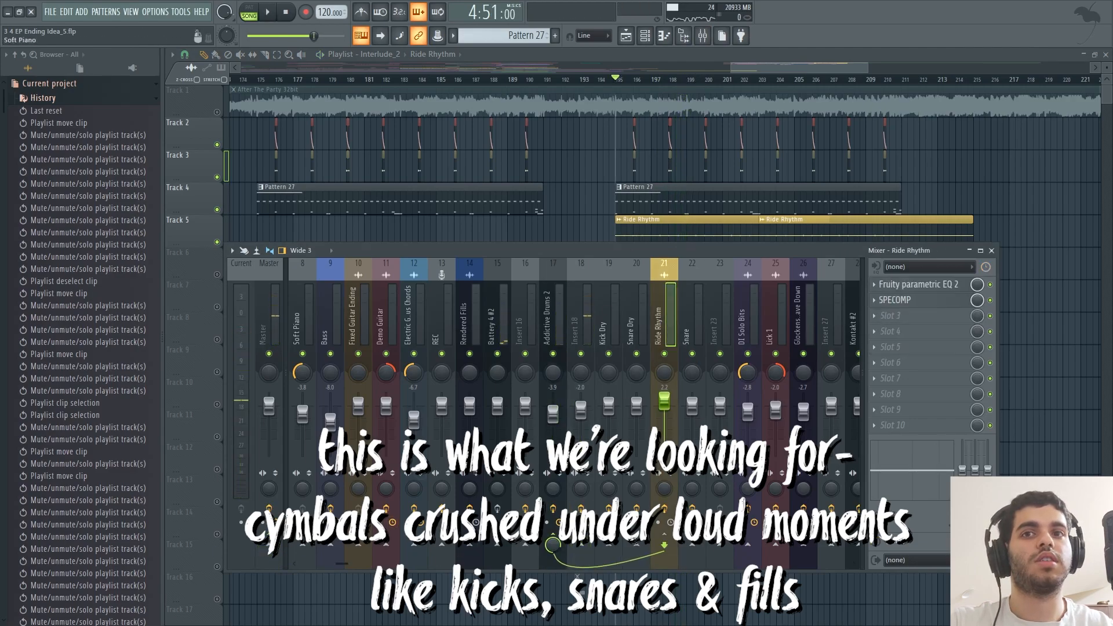
key("space")
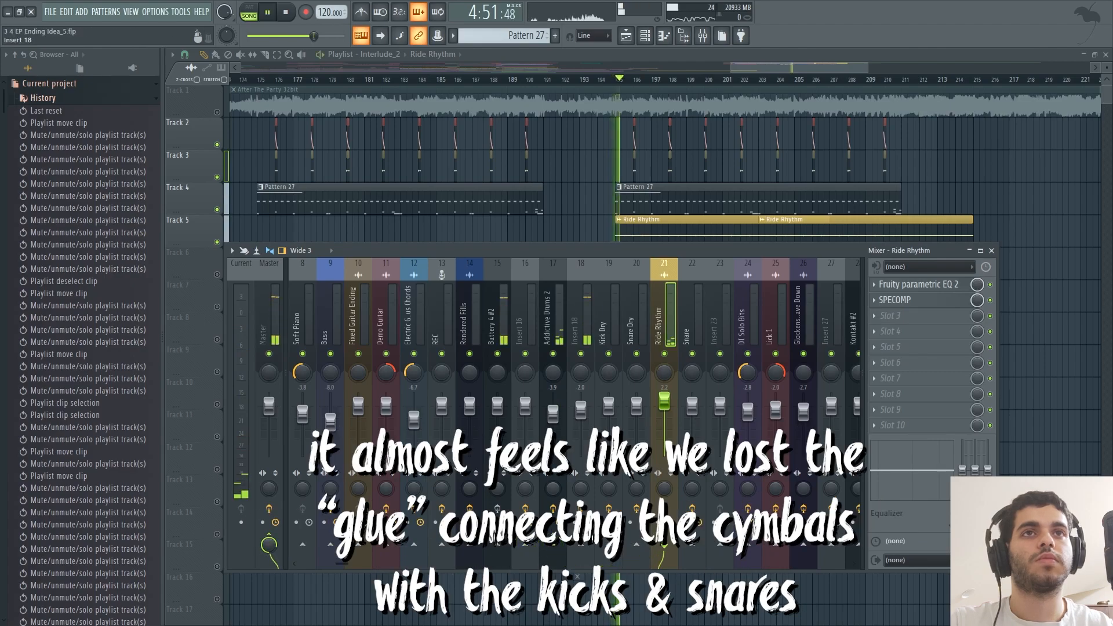
key("space")
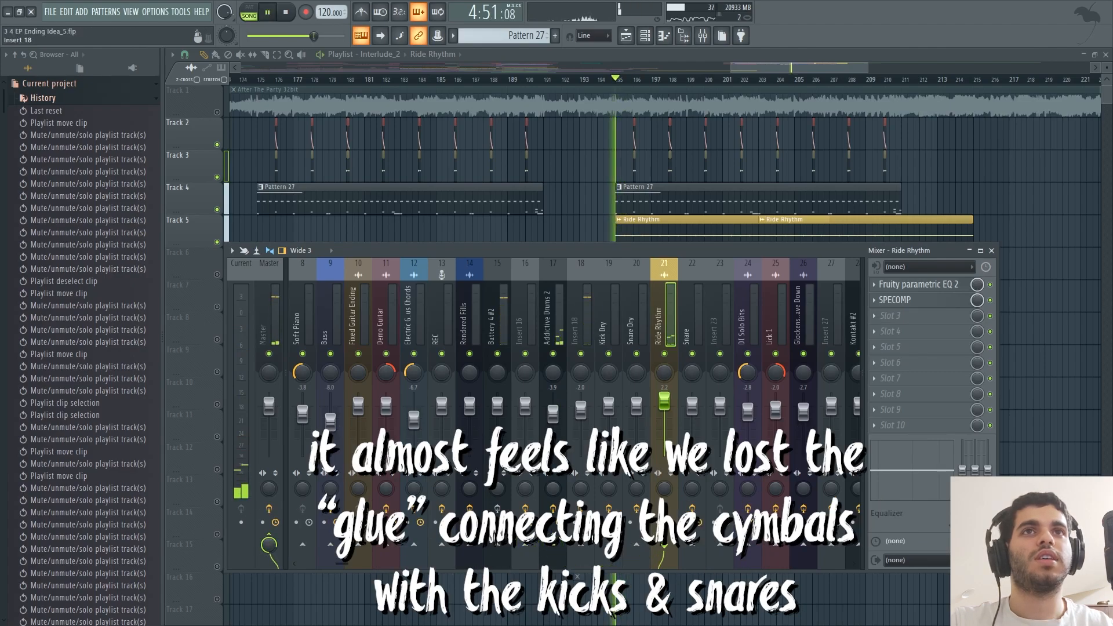
Review the effect chains on the Addictive Drums 2 and Insert 18 mixer tracks.
left_click(553, 316)
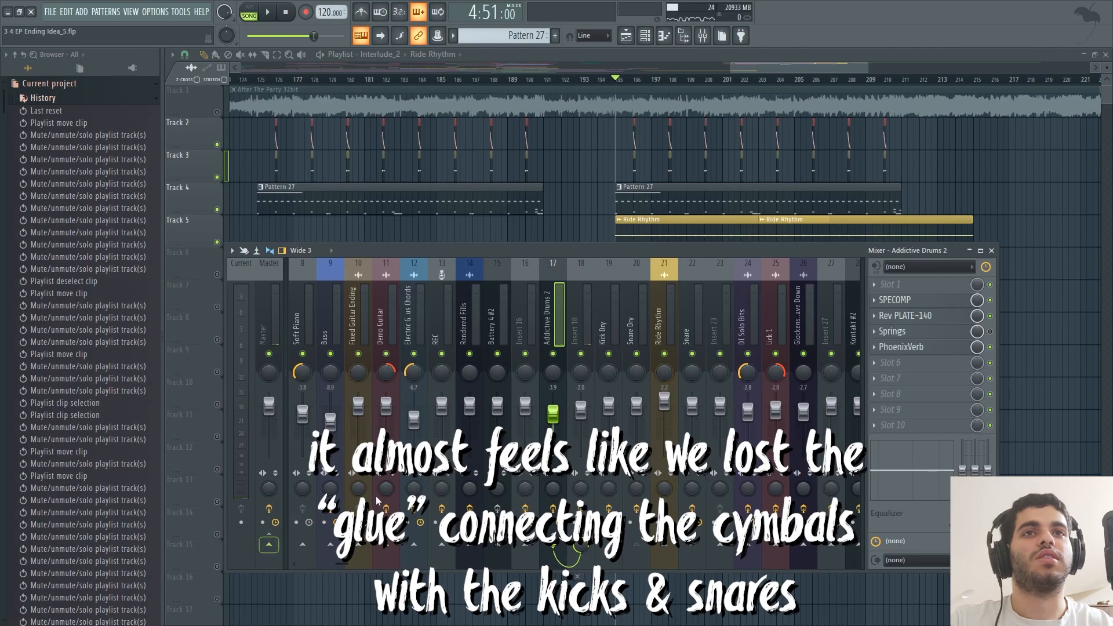
left_click_drag(614, 259, 631, 244)
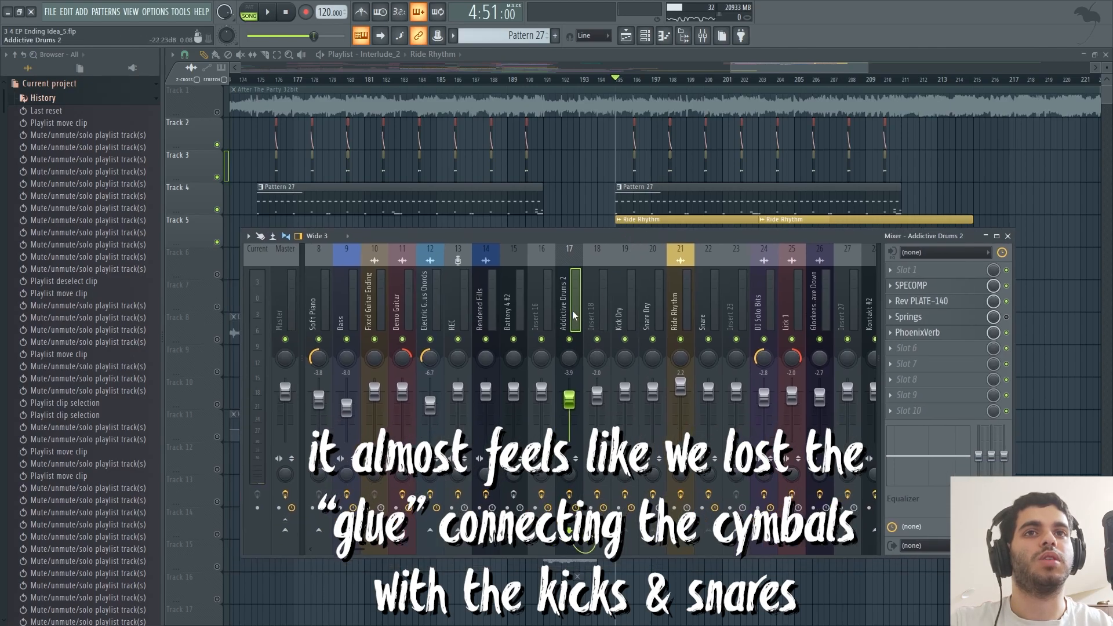
left_click(595, 300)
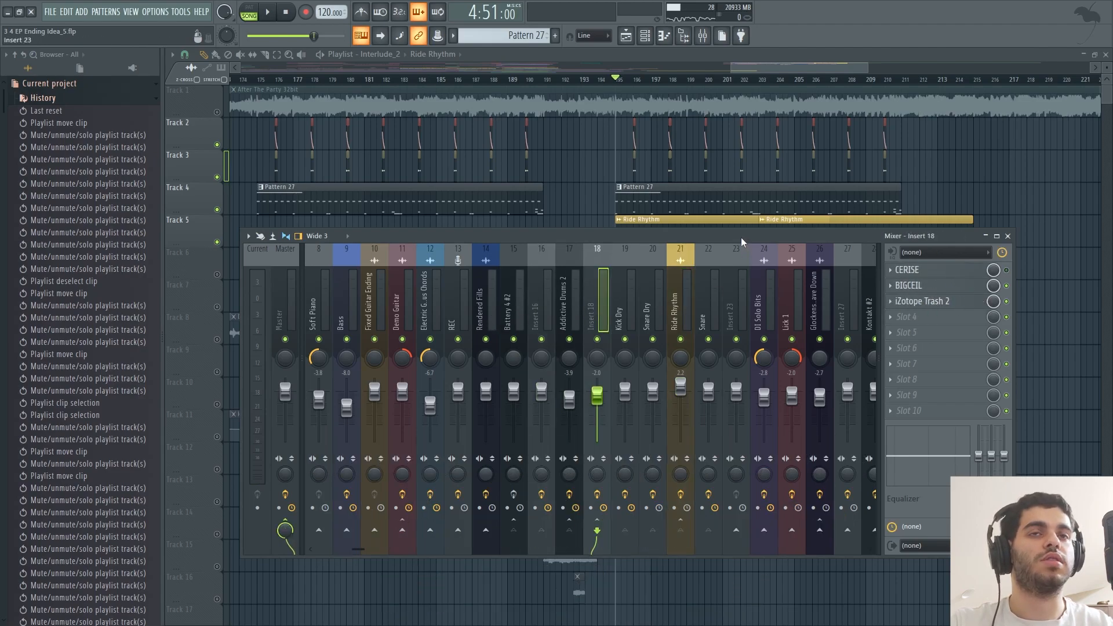
left_click_drag(741, 237, 745, 237)
Replay the combined drum, tambourine and ride tracks from bar 195 with the playlist in view.
key("space")
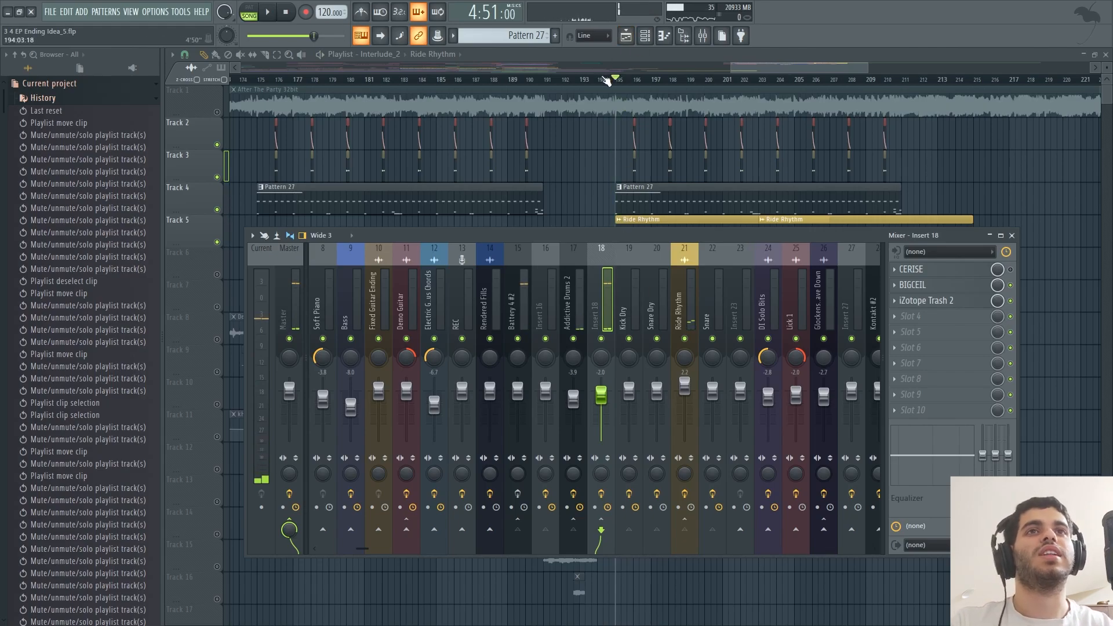
left_click_drag(656, 80, 616, 80)
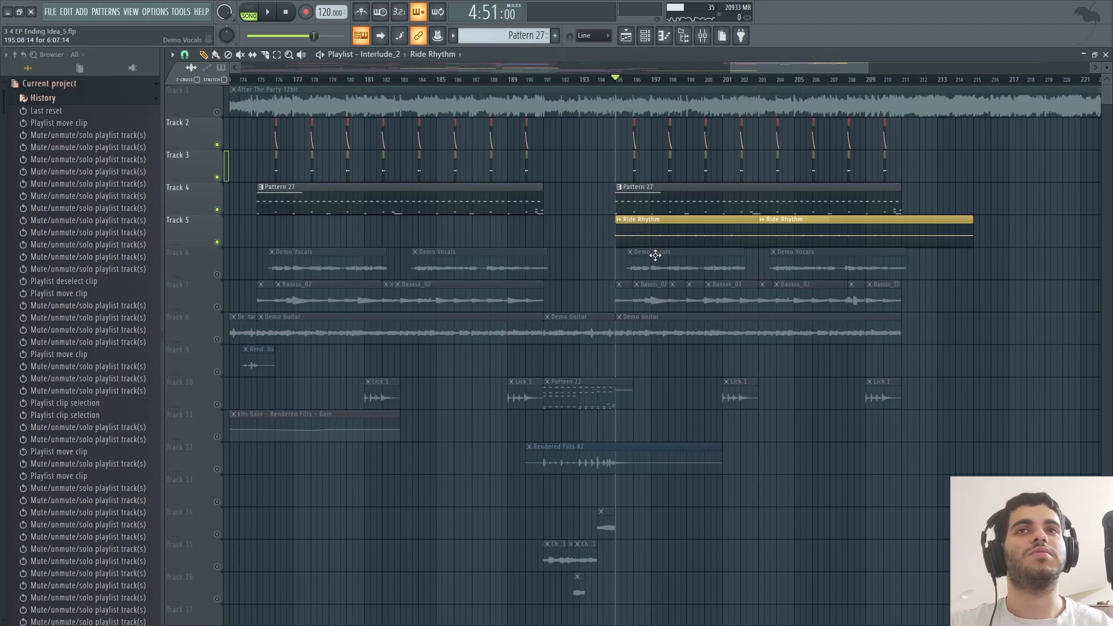
key("space")
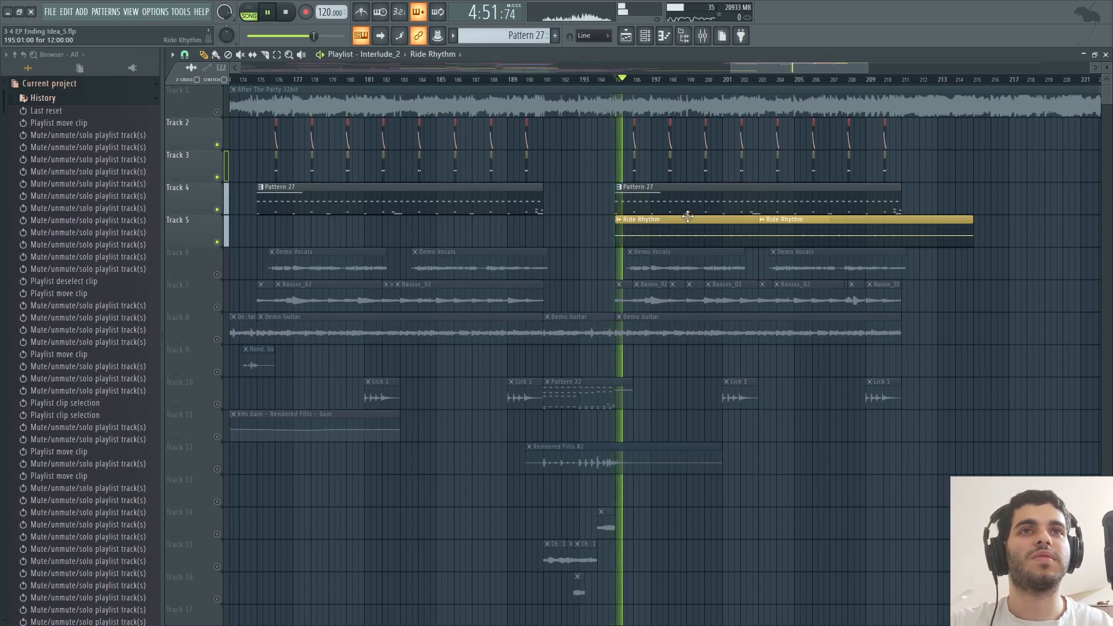
key("space")
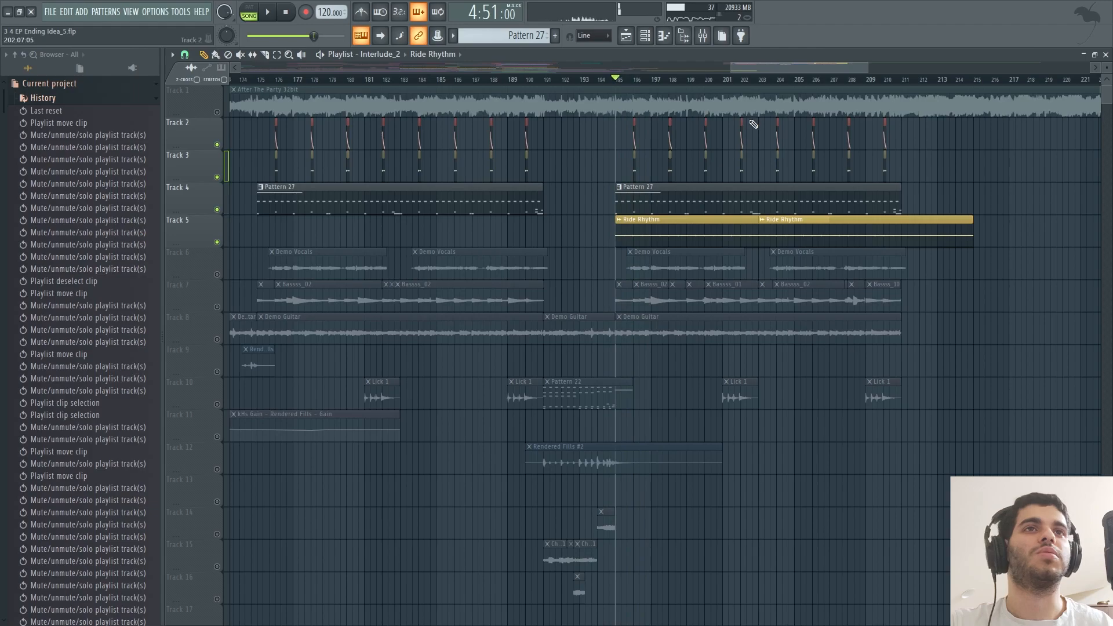
Unmute all playlist tracks to bring back the full arrangement.
mouse_move(730, 69)
left_mouse_down()
mouse_move(648, 69)
mouse_move(718, 68)
left_mouse_up()
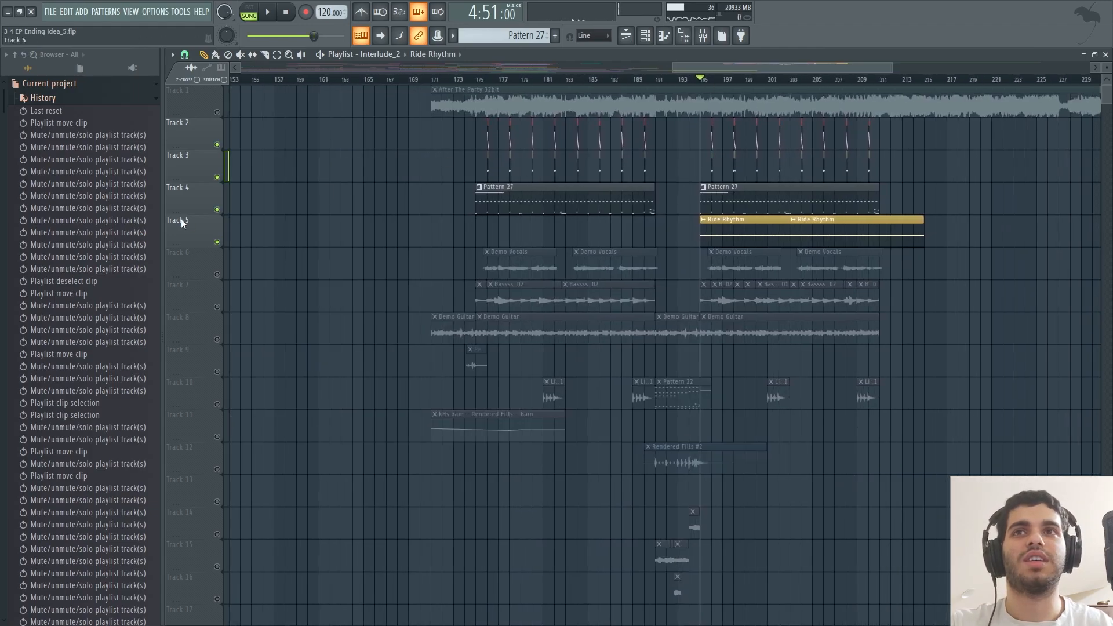
right_click(217, 209)
right_click(217, 210)
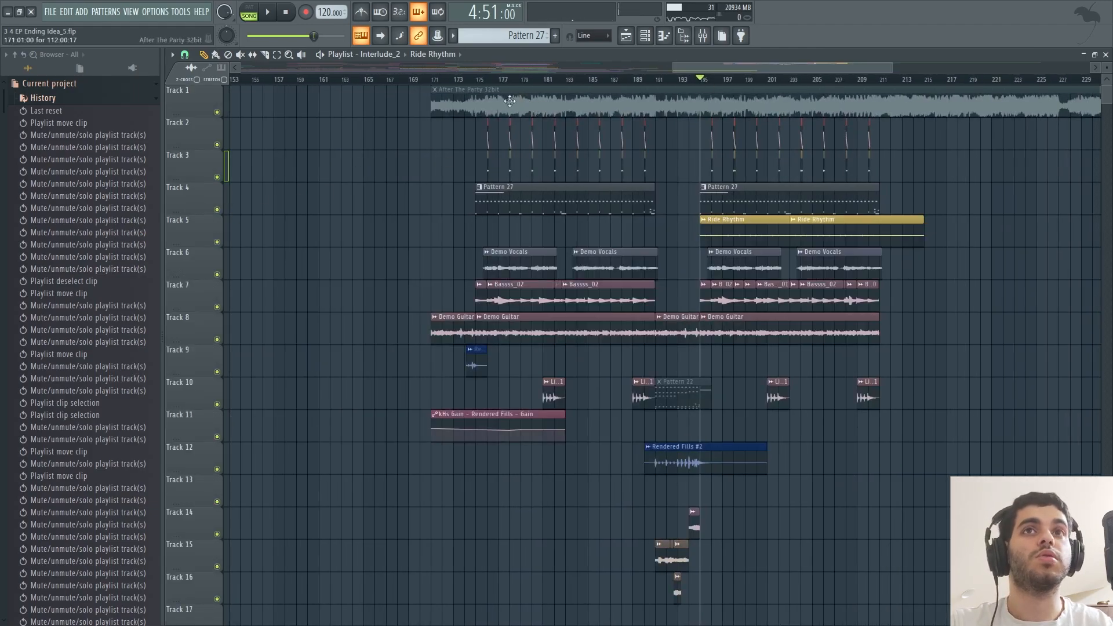
Play the full arrangement from bar 175.
left_click(475, 84)
key("space")
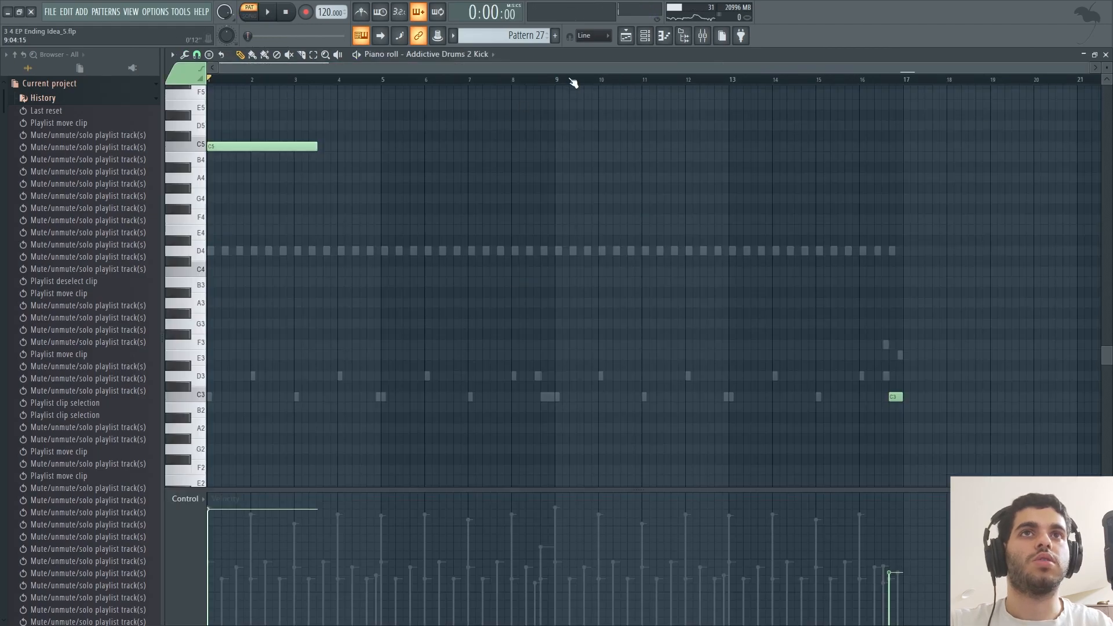
Show the Battery 4 #2 notes of Pattern 27 in the piano roll, select bar 16 and play it.
left_click_drag(574, 68, 710, 68)
left_click(488, 55)
left_click(858, 294)
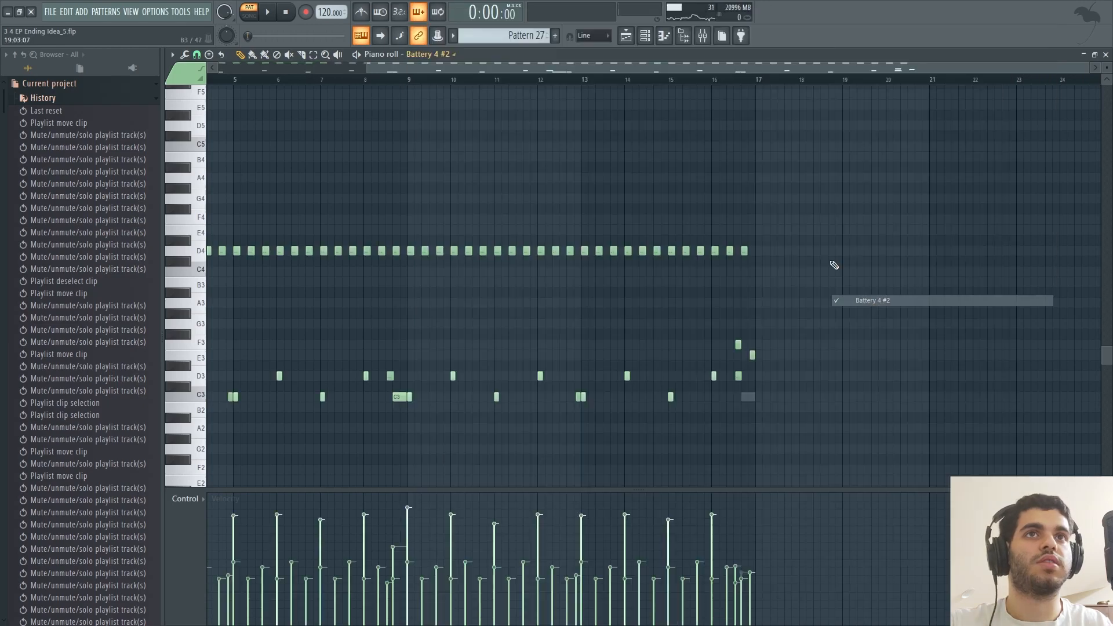
left_click_drag(720, 83, 763, 84)
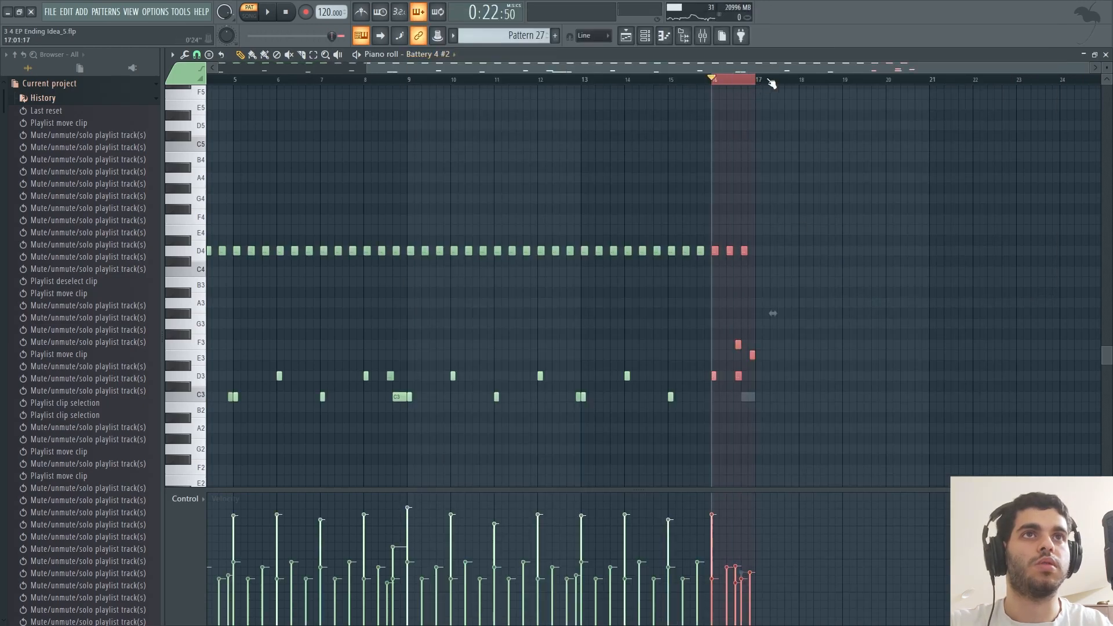
left_click(1095, 55)
key("space")
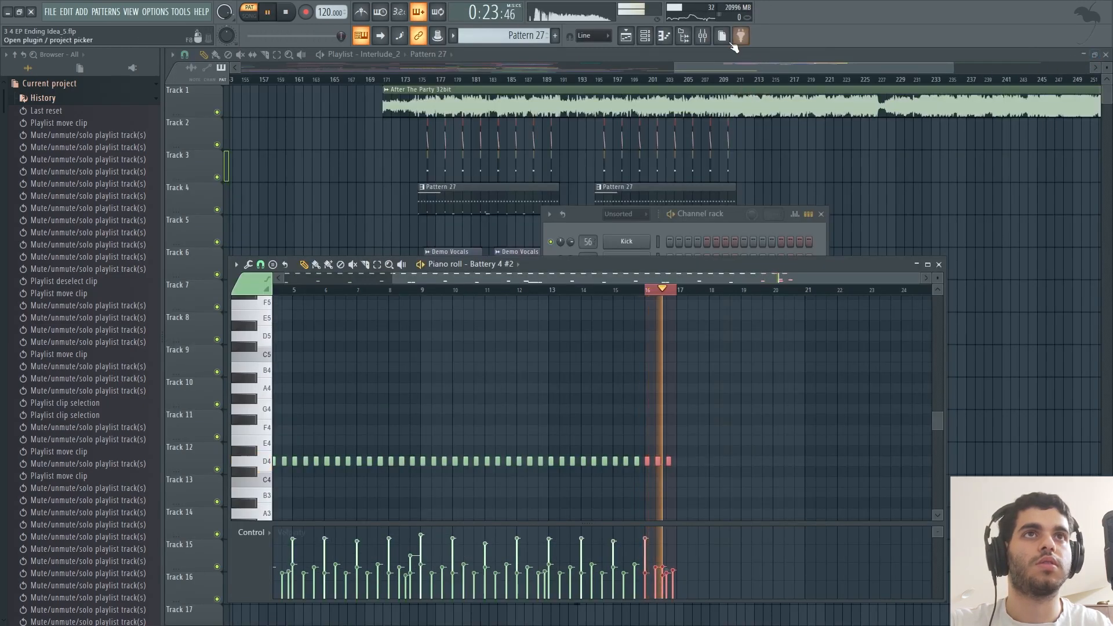
Bring up the mixer with Insert 18 and its effect chain in view and replay the selected tom fill.
left_click(703, 36)
key("space")
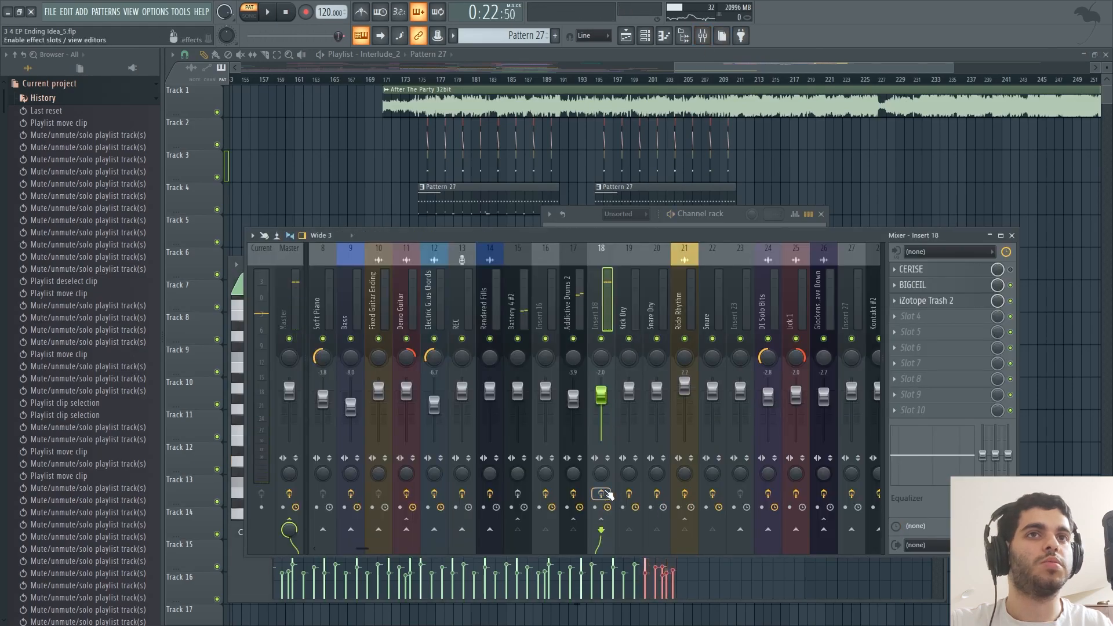
mouse_move(641, 239)
left_mouse_down()
mouse_move(572, 217)
mouse_move(648, 366)
mouse_move(644, 254)
left_mouse_up()
key("space")
key("space")
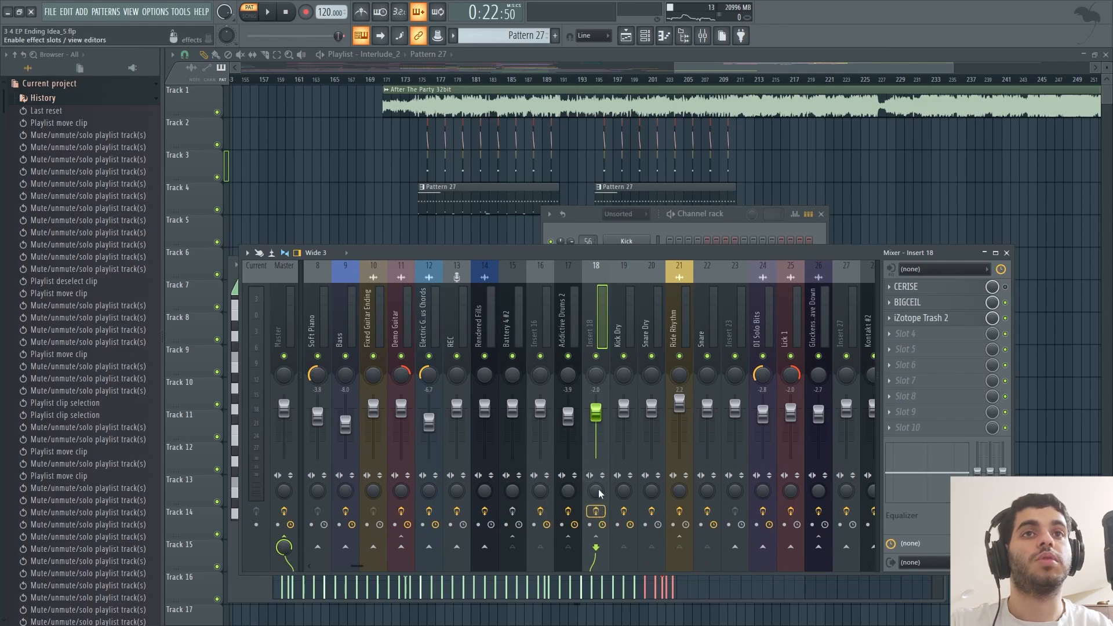
Examine the BIGCEIL compressor on Insert 18 while the selected tom fill plays, then close the plugin.
left_click_drag(713, 253, 691, 256)
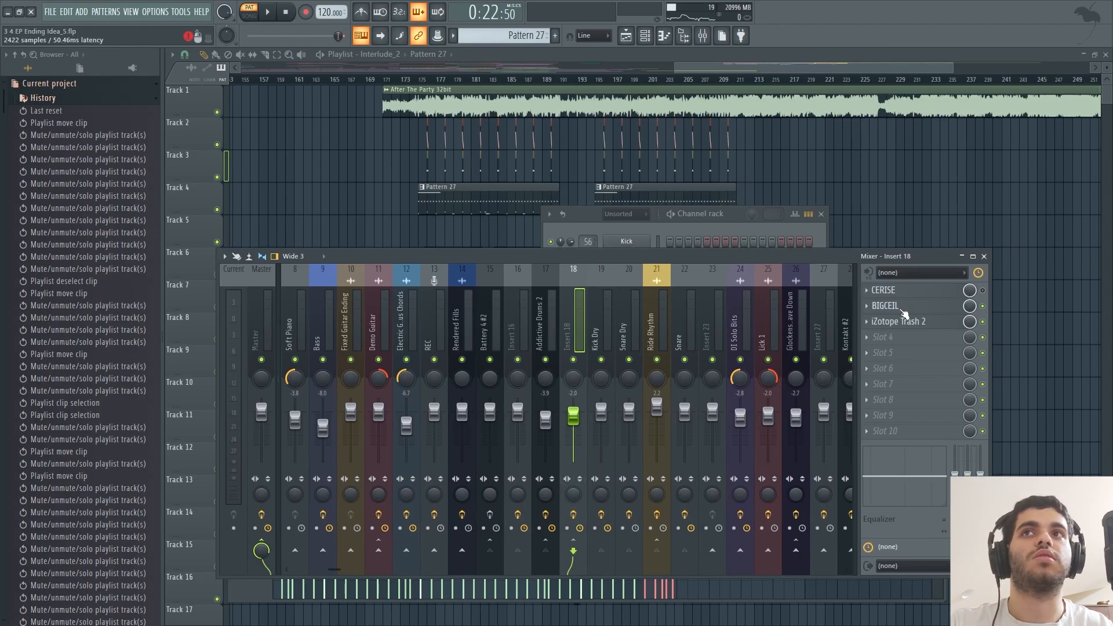
left_click(915, 305)
left_click_drag(774, 163, 775, 273)
left_click(984, 256)
left_click_drag(586, 269, 747, 120)
key("space")
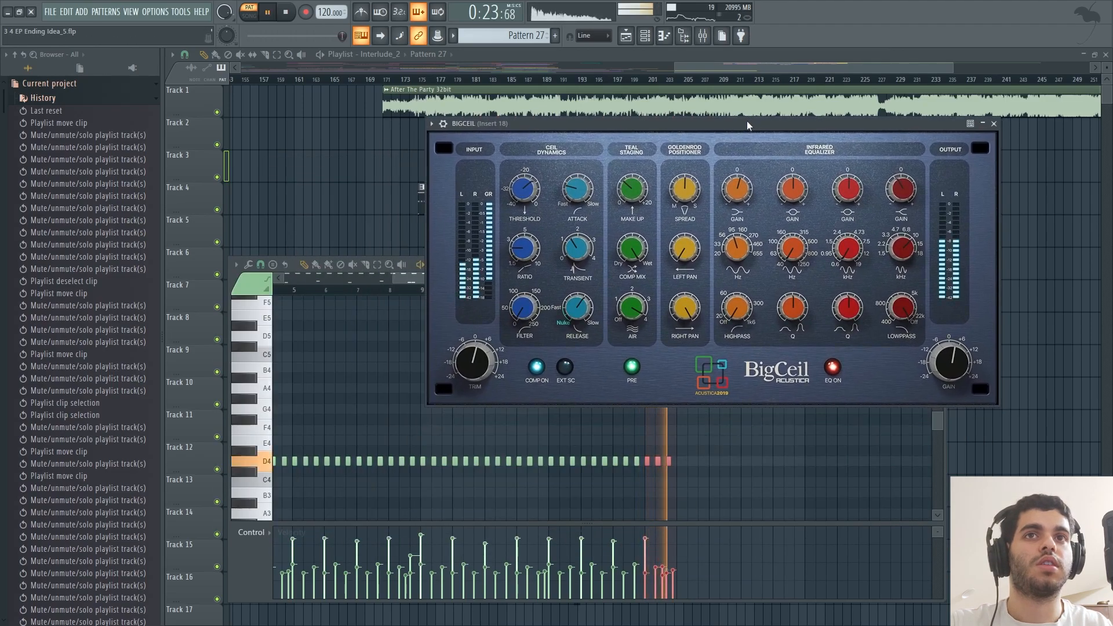
key("space")
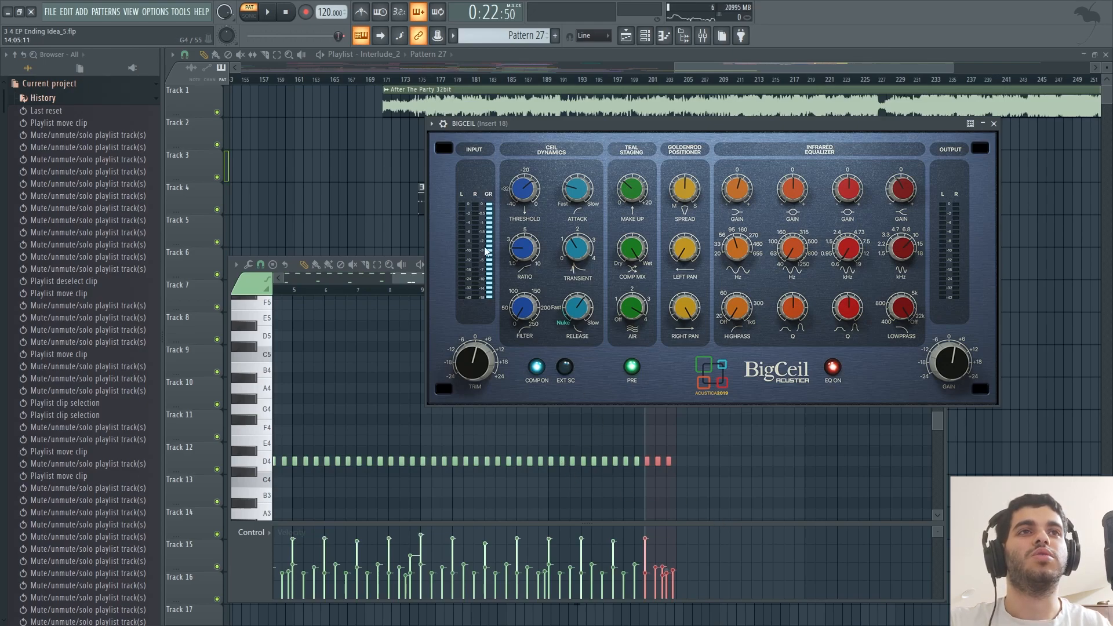
left_click_drag(984, 130, 933, 139)
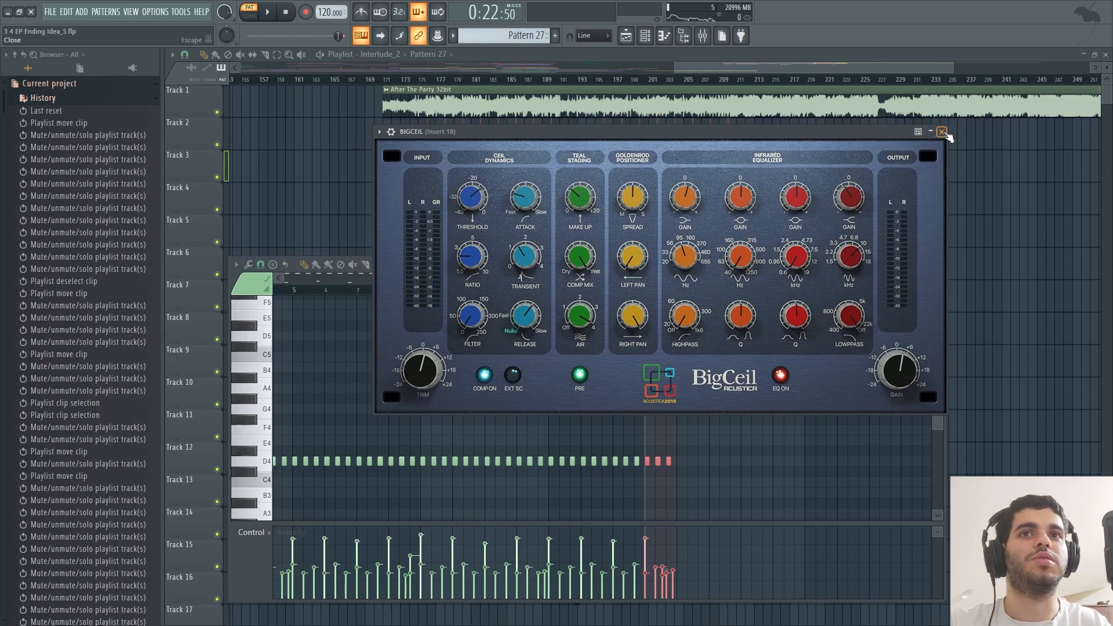
left_click(942, 133)
Replay the selected bar of Pattern 27 once more and close the piano roll.
left_click_drag(794, 268, 803, 246)
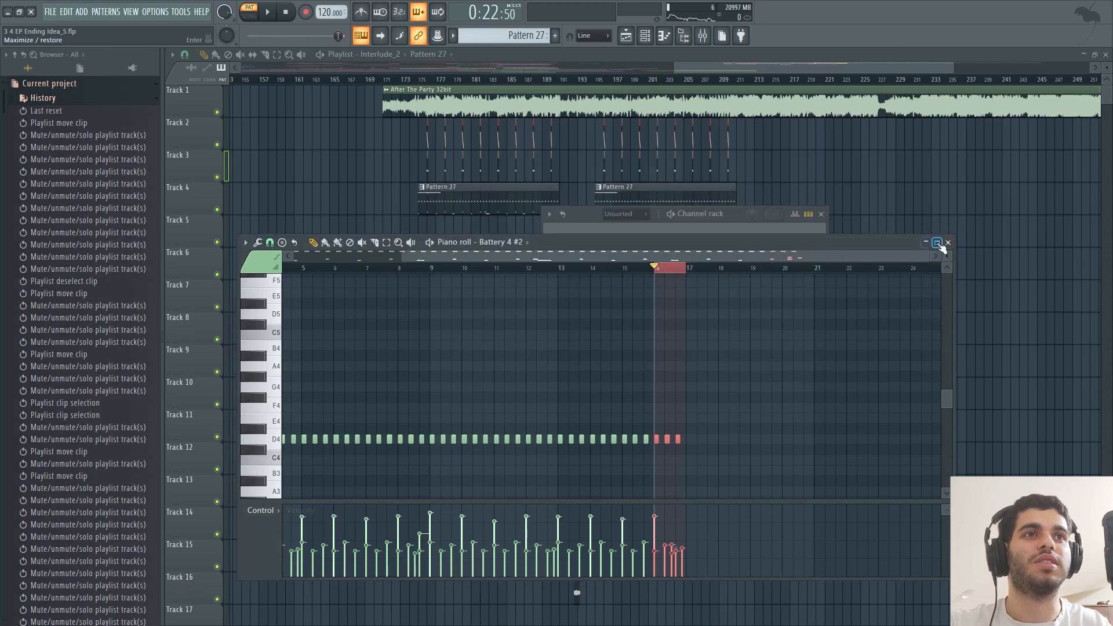
key("space")
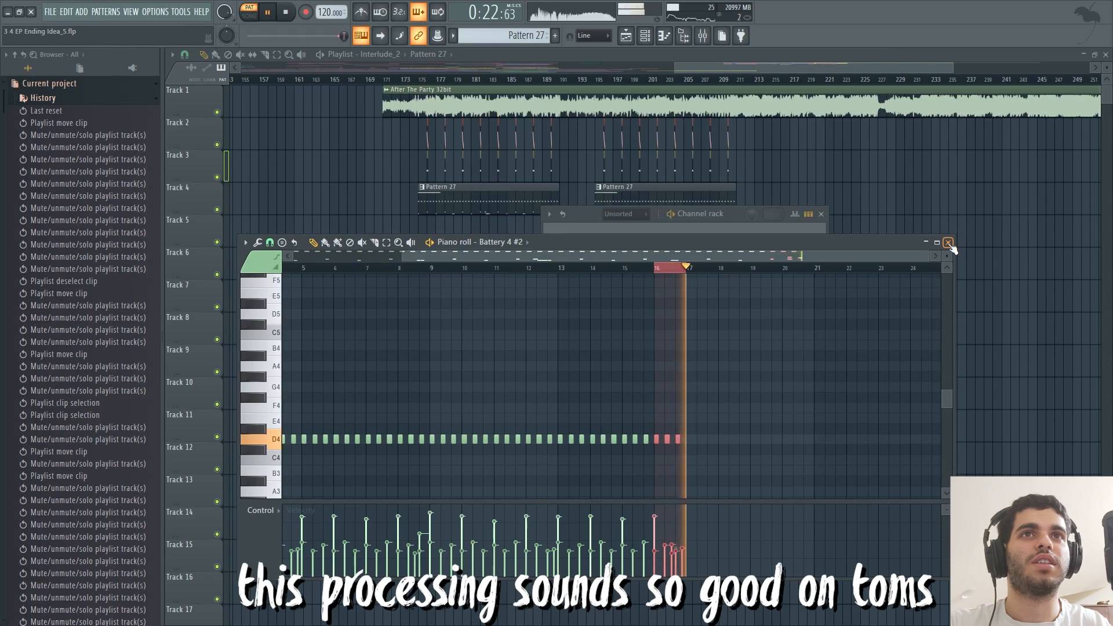
left_click(949, 242)
key("space")
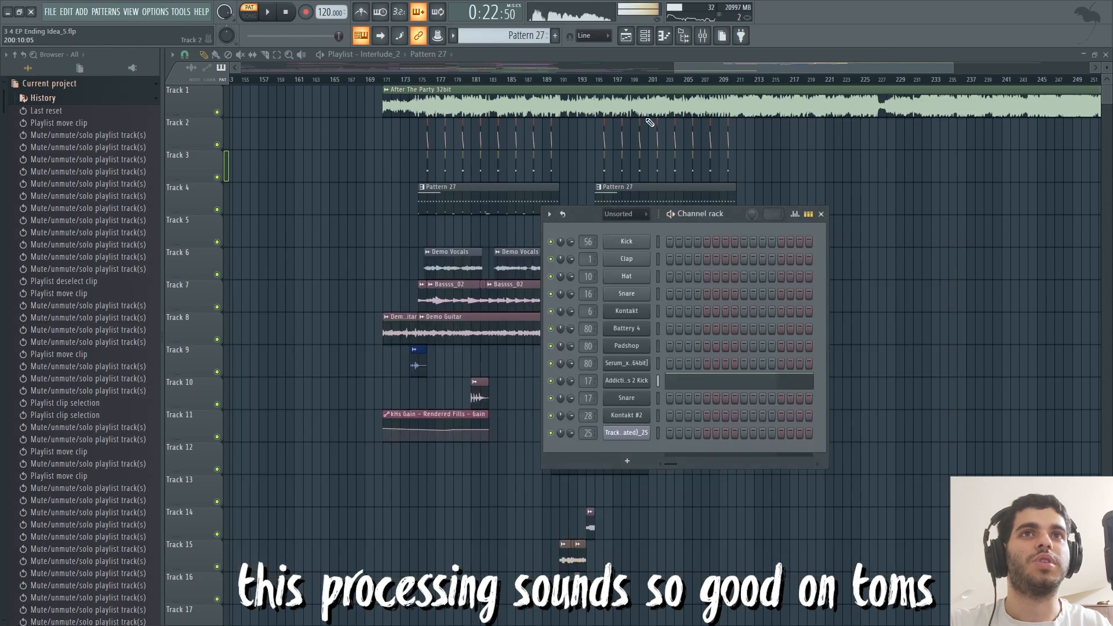
Solo playlist Track 1, which holds the After The Party 32bit audio clip.
left_click(548, 80)
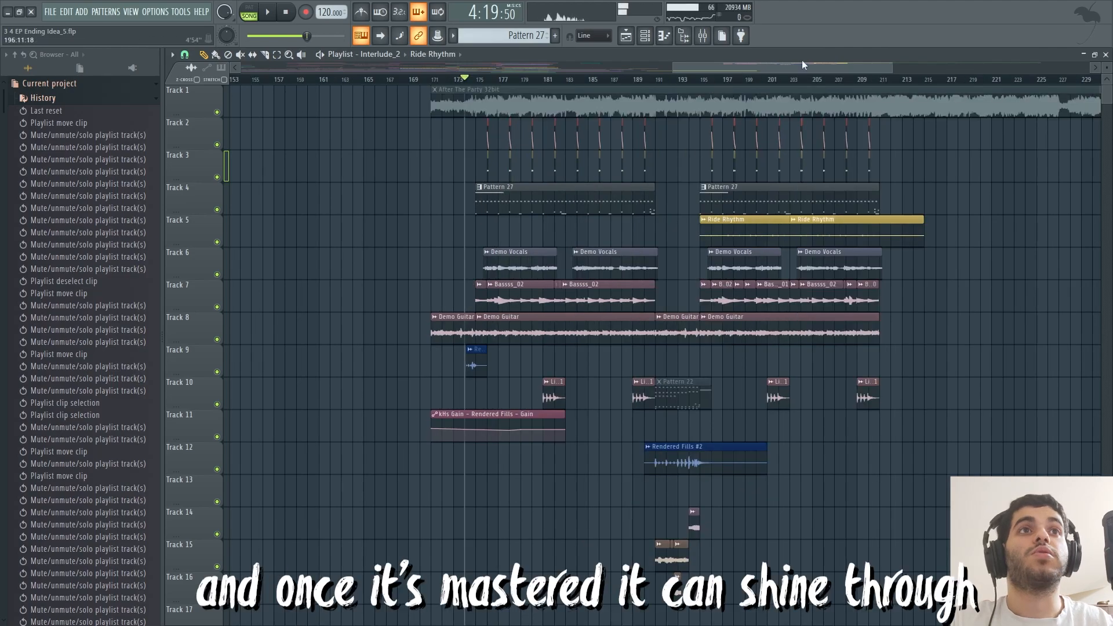
left_click_drag(901, 67, 928, 71)
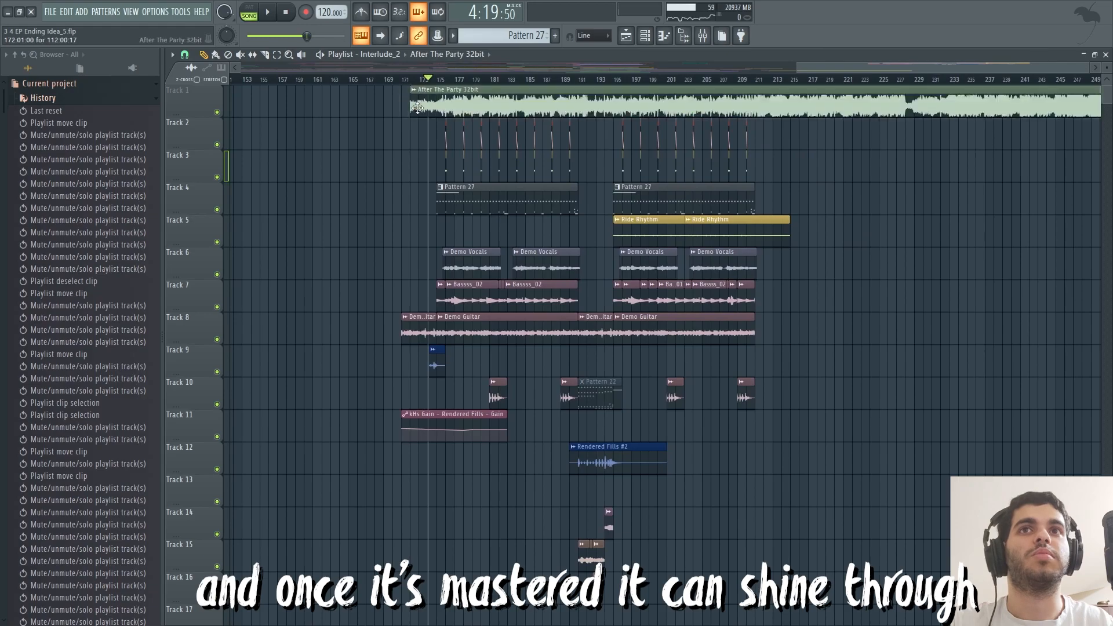
left_click(217, 113, "ctrl")
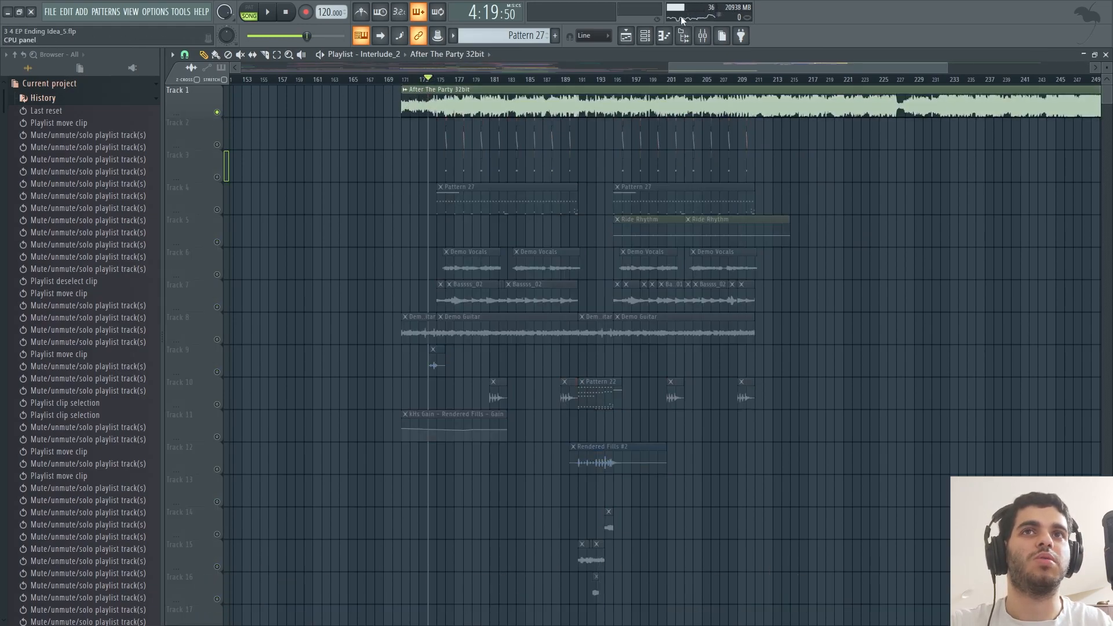
left_click_drag(690, 64, 697, 64)
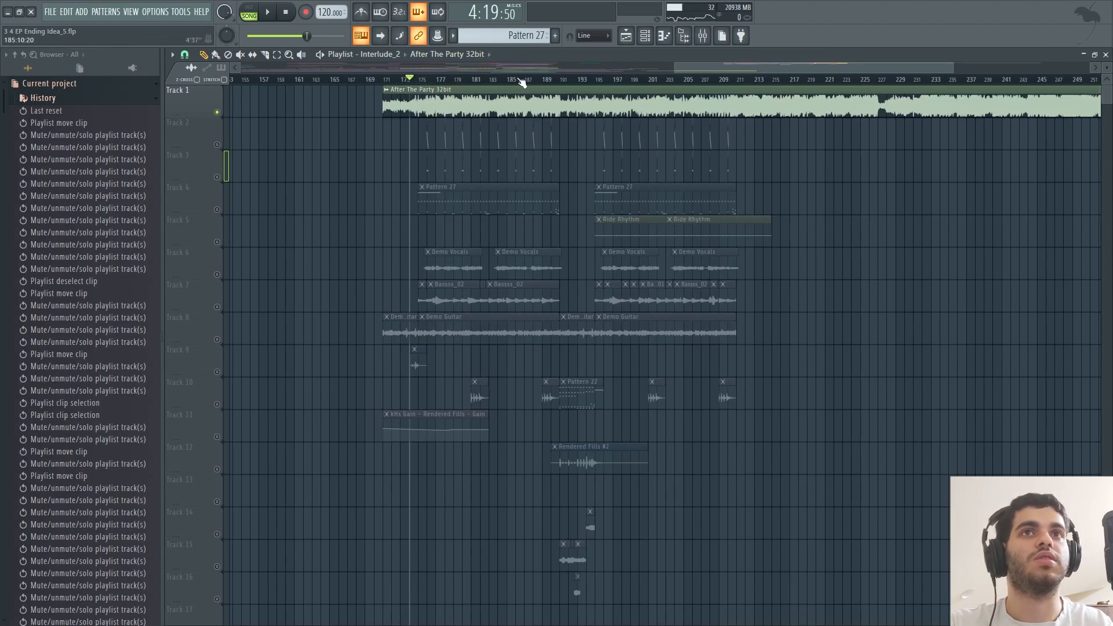
Listen to the soloed mastered track from bar 174 and again from the tom fill at bar 189.
left_click(534, 80)
left_click(415, 80)
key("space")
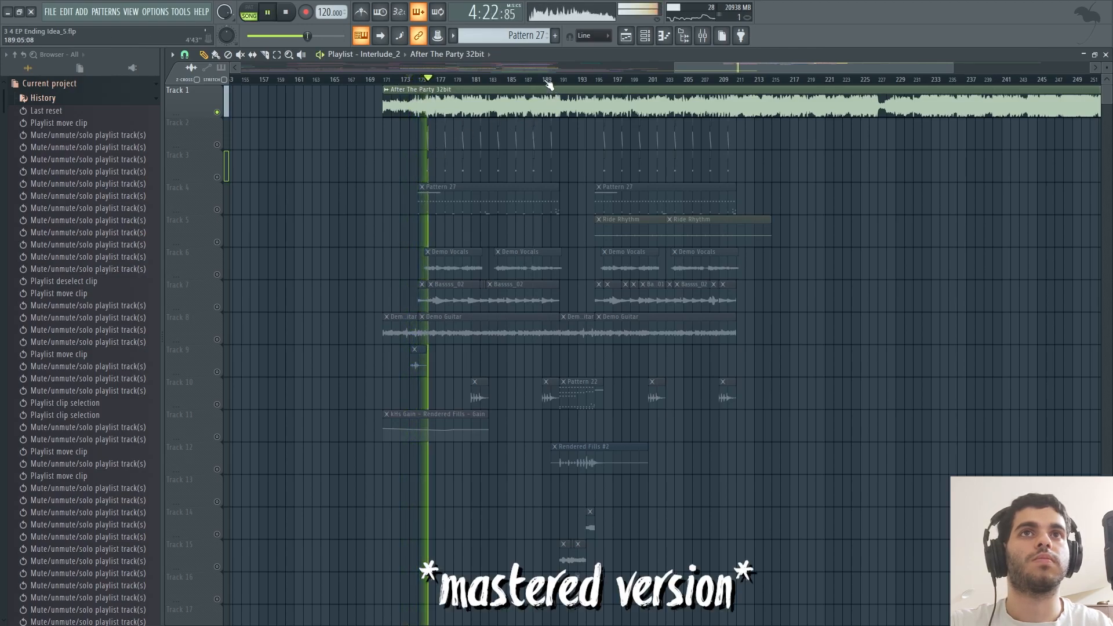
left_click(549, 80)
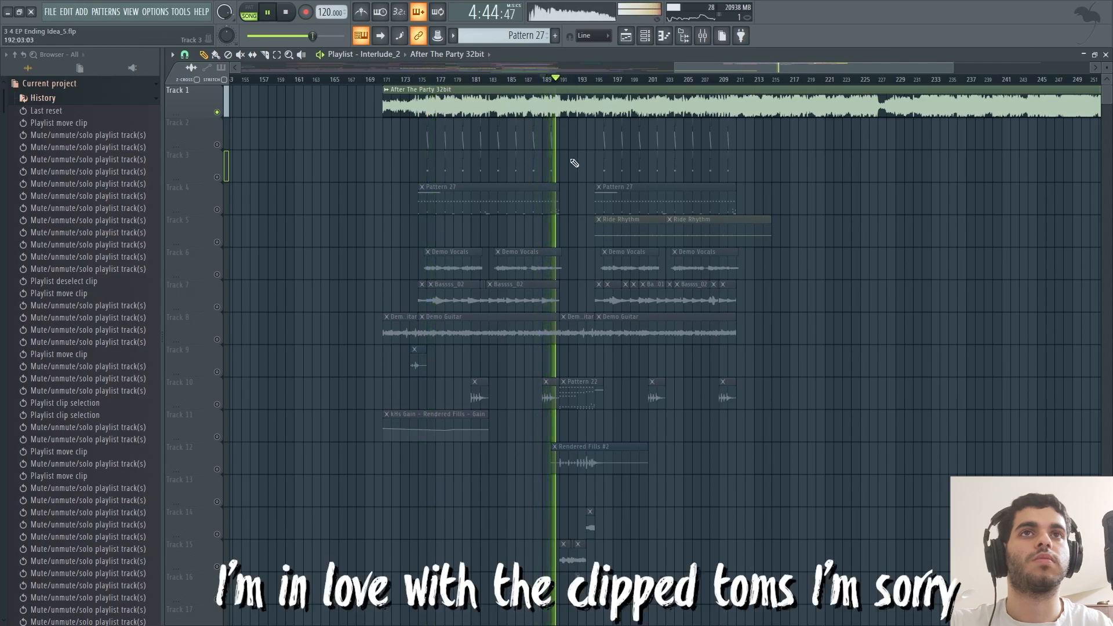
key("space")
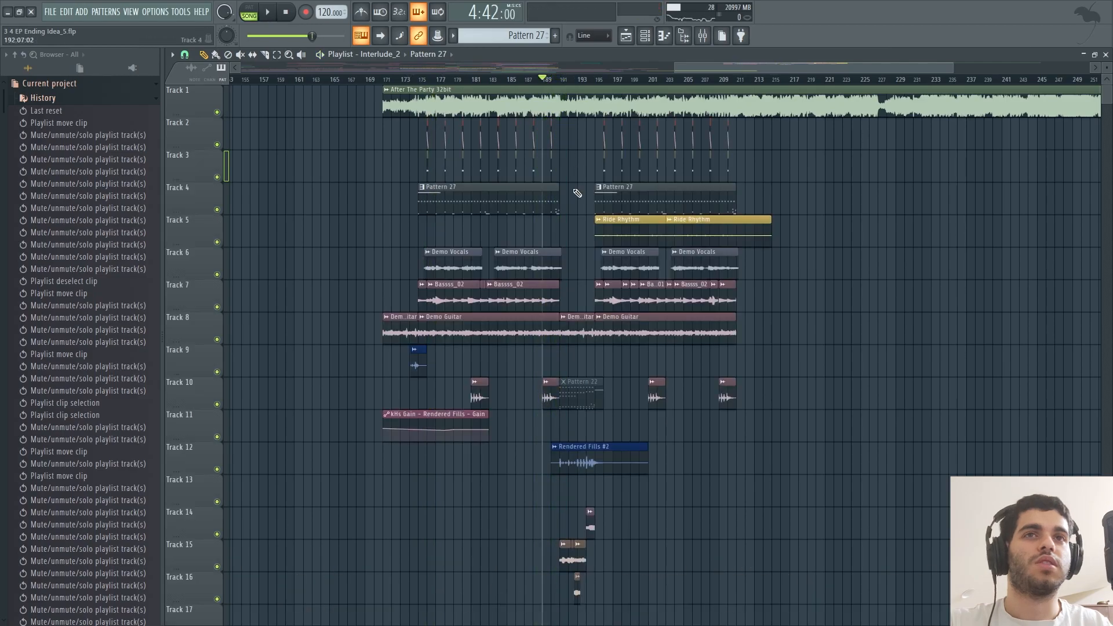